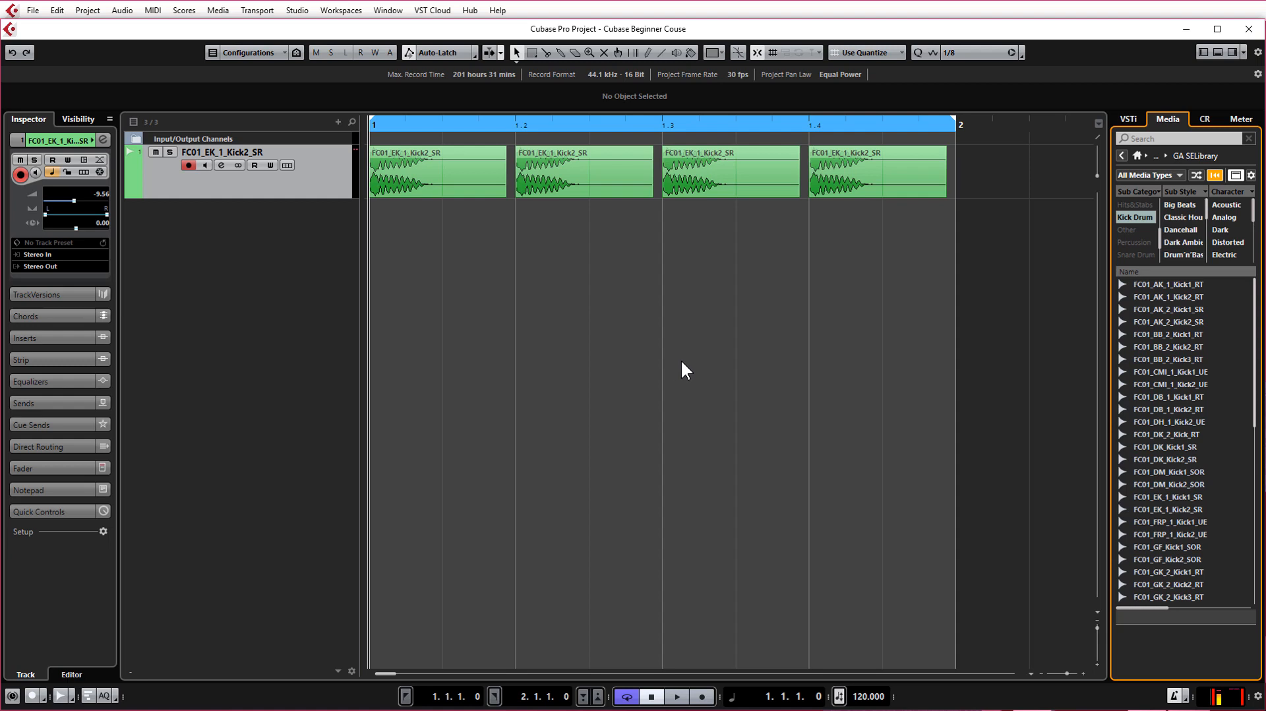
Play back the kick drum loop, stop it, and return the cursor to the start of bar 1.
key(space)
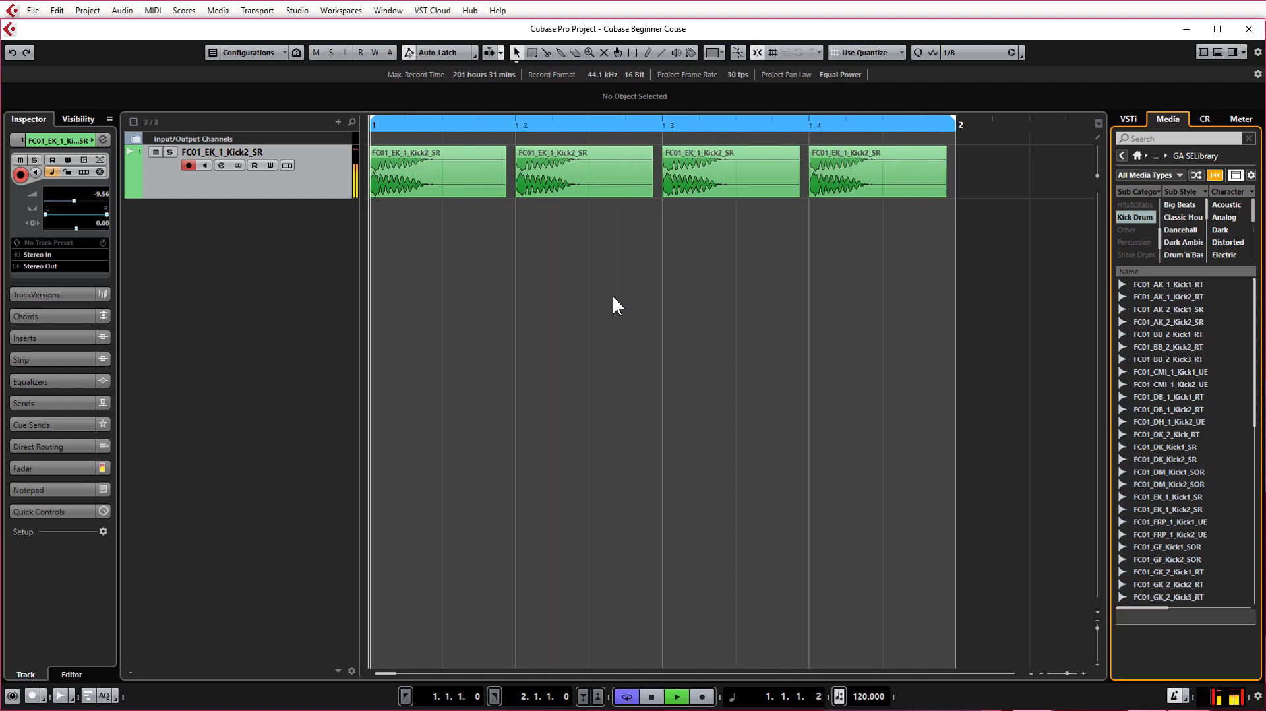
key(space)
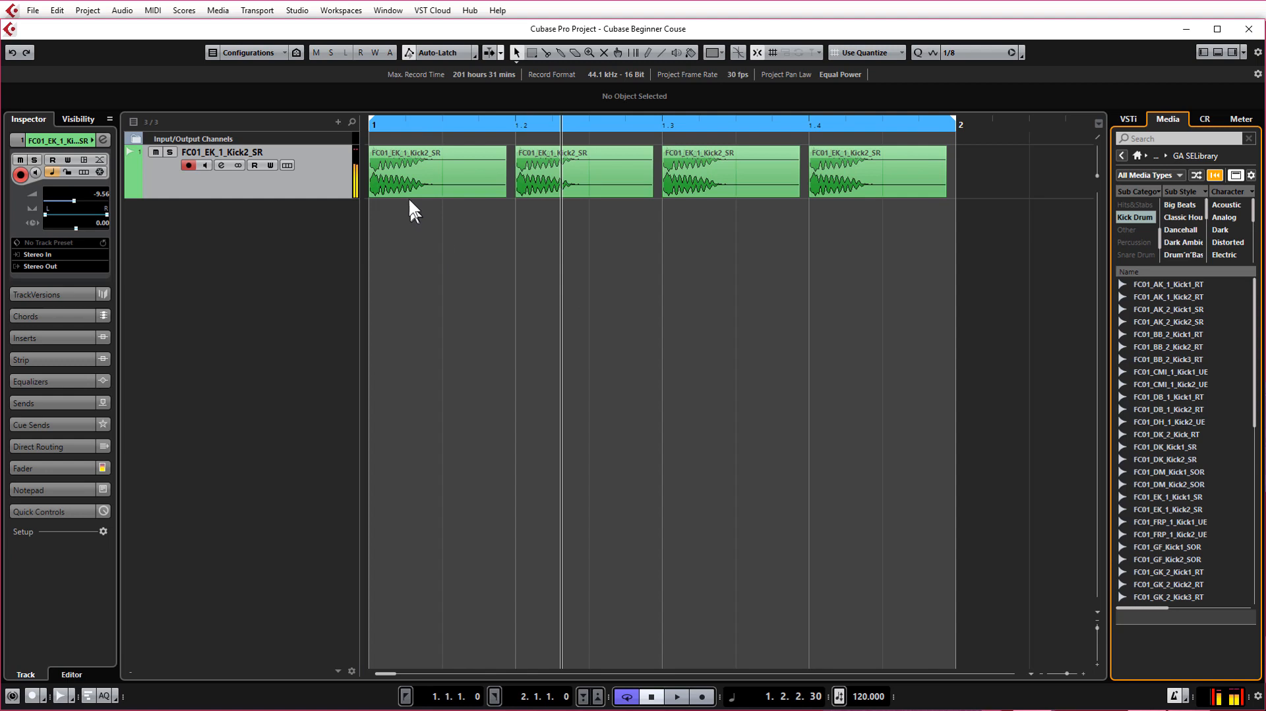
click(370, 127)
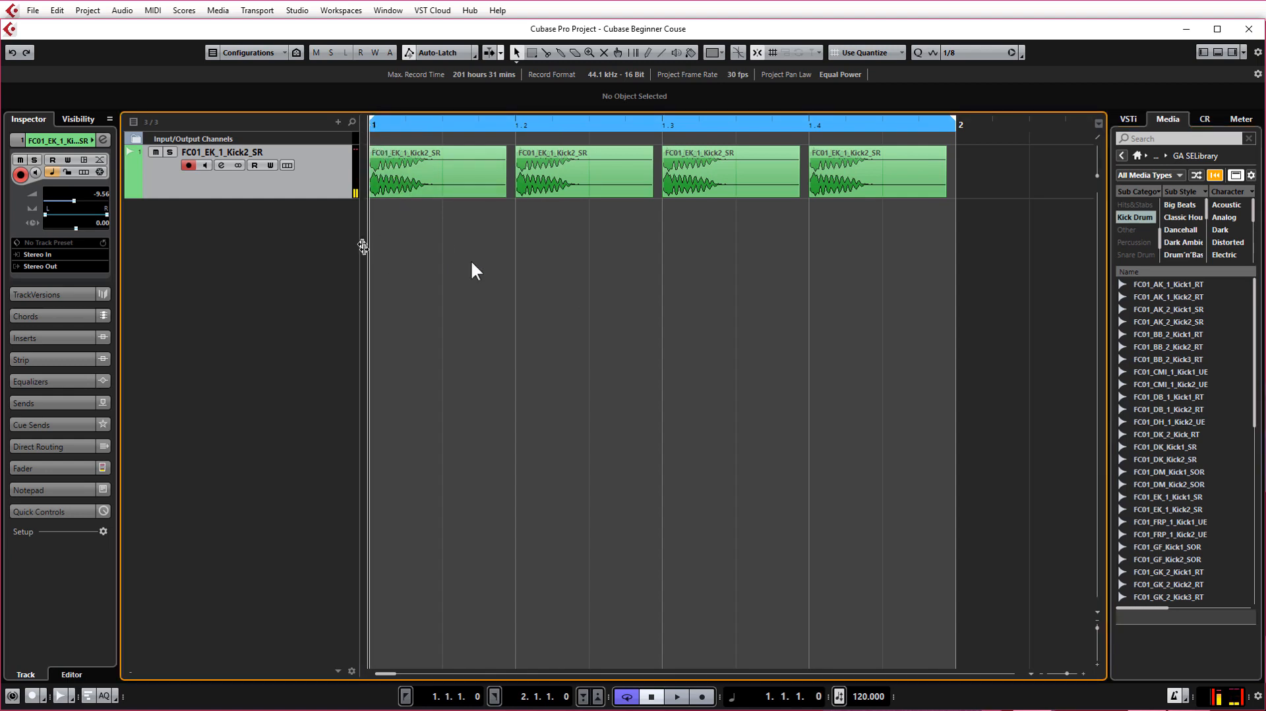
Switch the sample category filter from Kick Drum to Snare Drum and audition several snares, finishing with FC01_MT_1_Snare2_SOR.
click(1136, 217)
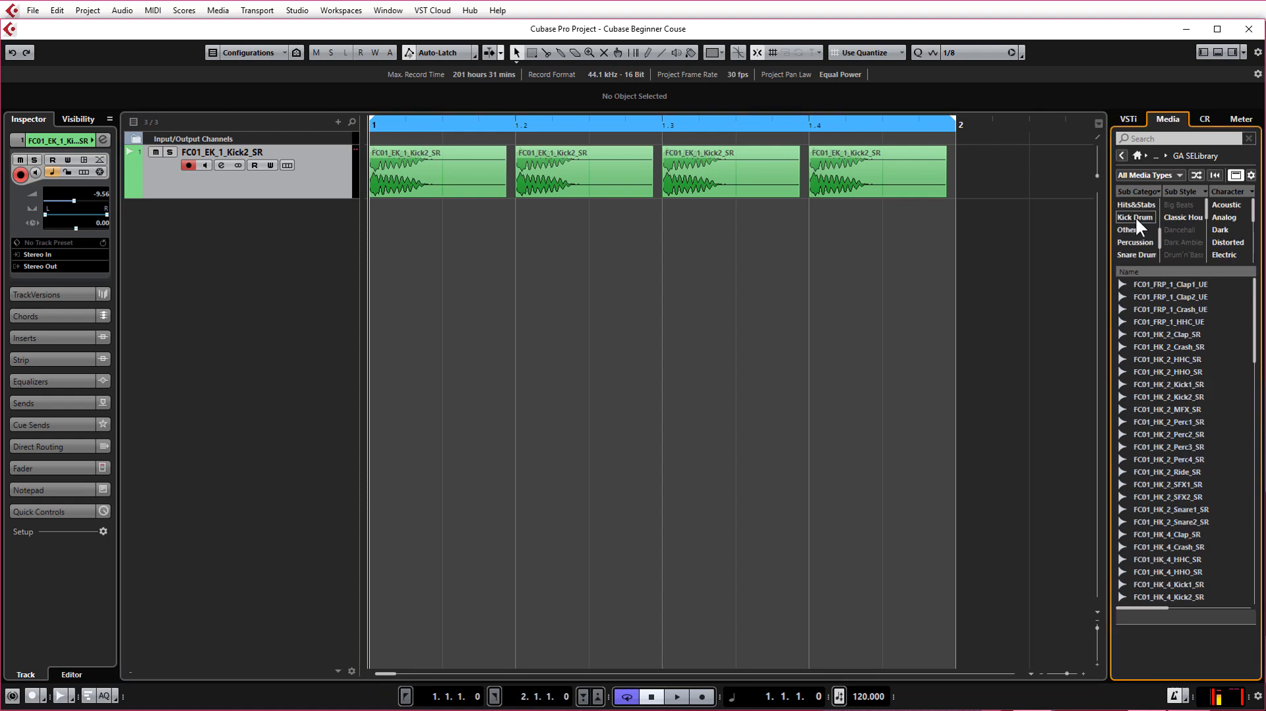
click(1135, 255)
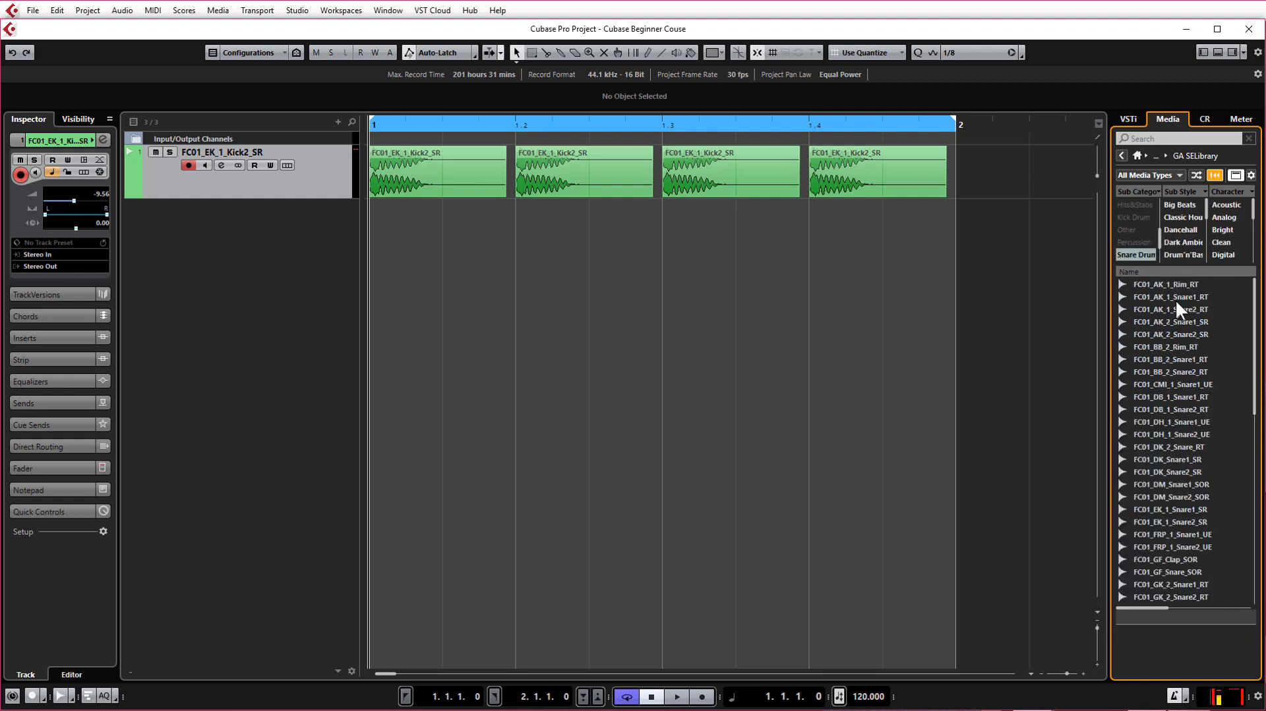
click(1171, 372)
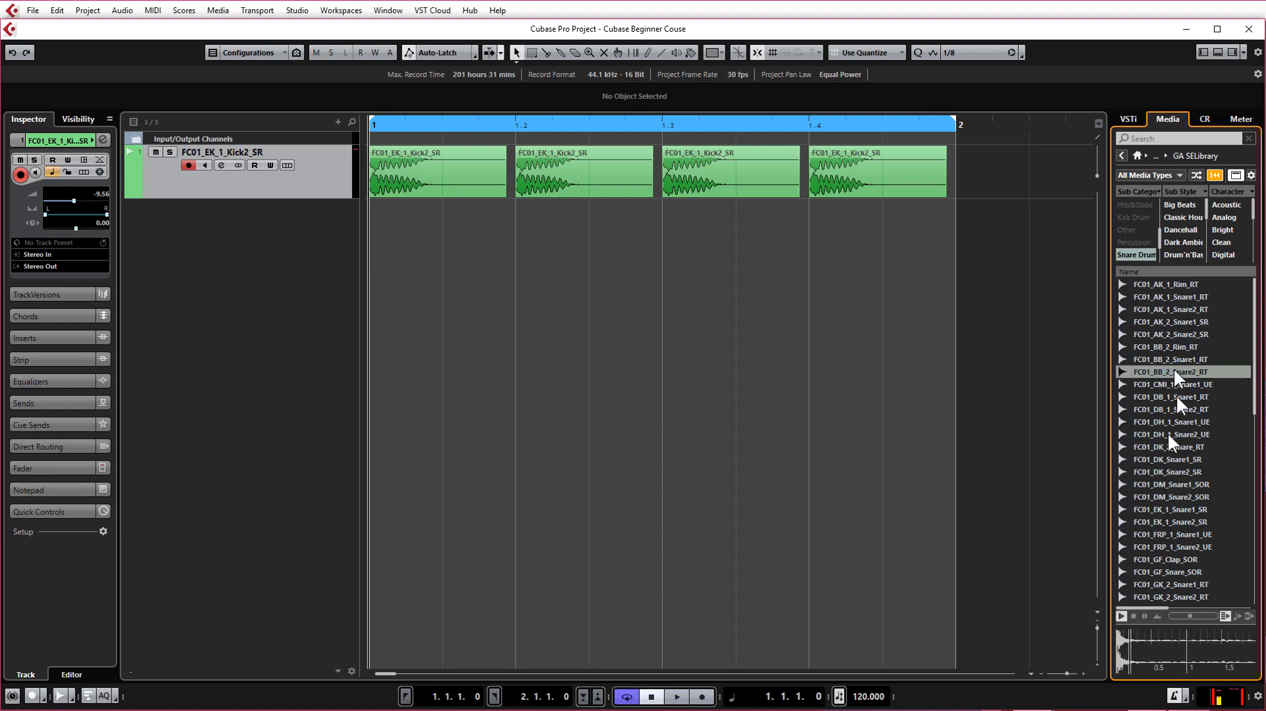
click(1164, 447)
click(1160, 532)
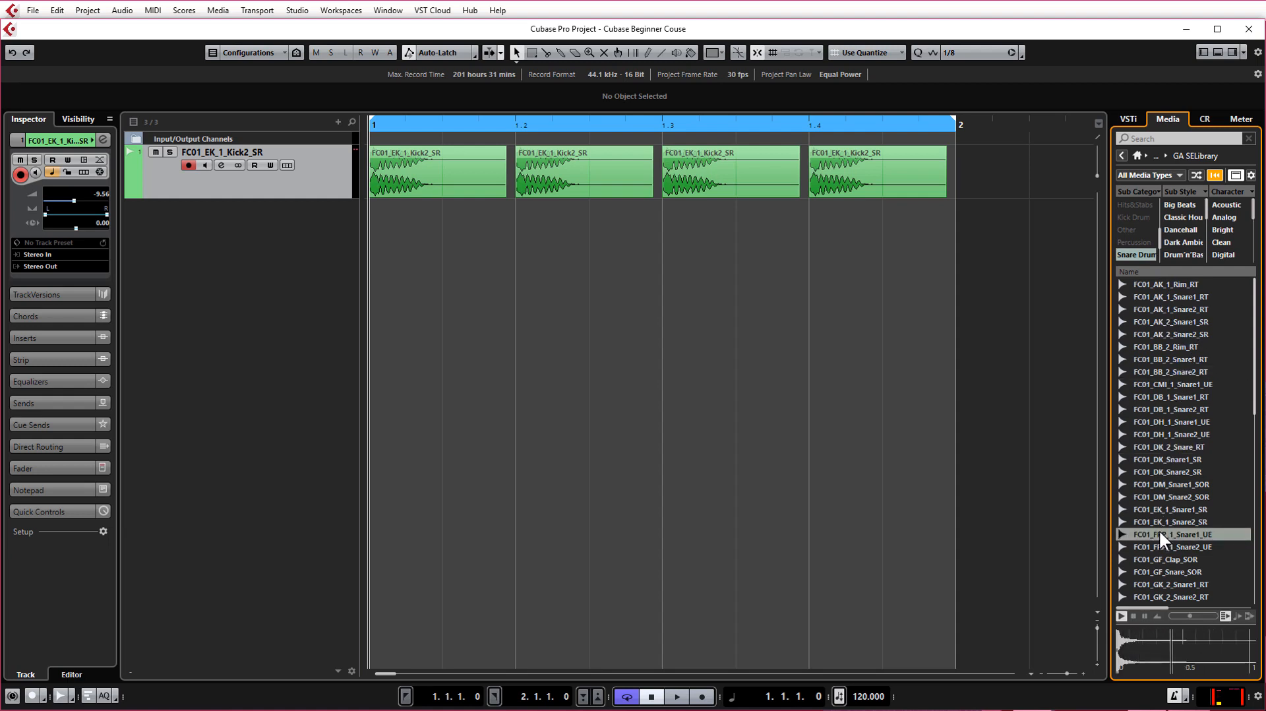
click(1176, 484)
click(1168, 408)
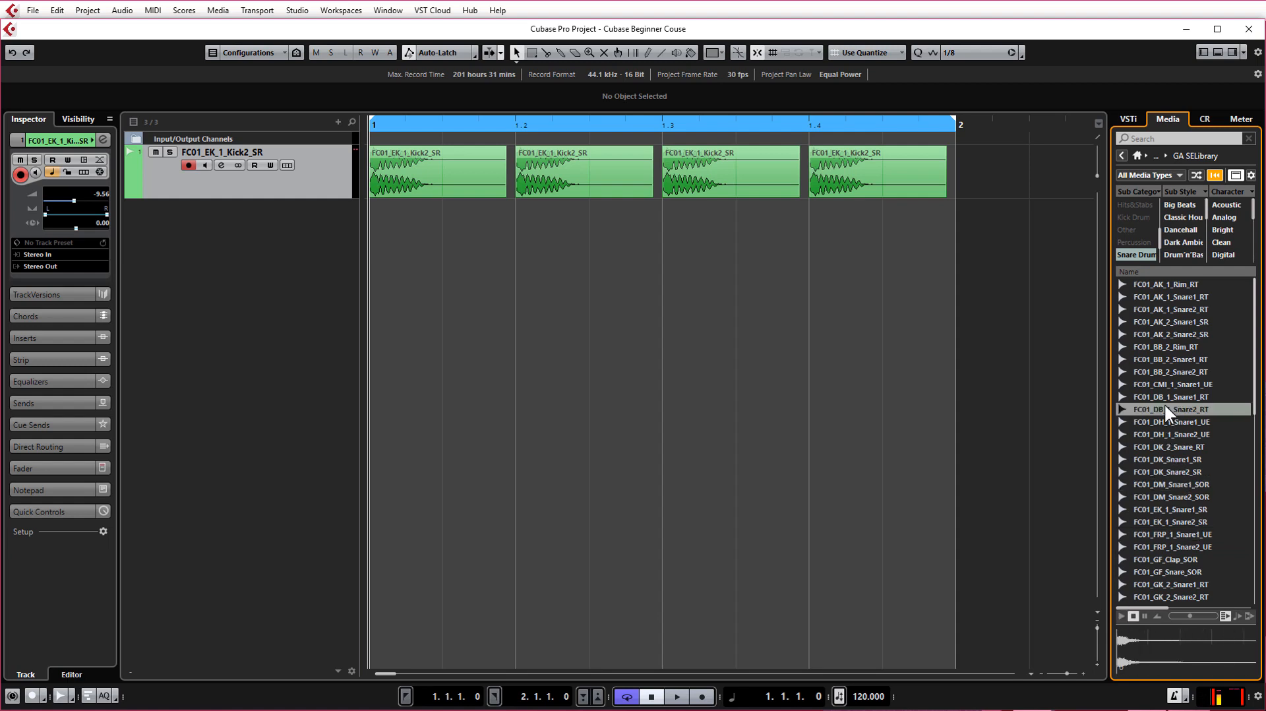
scroll(1167, 462, down, 5)
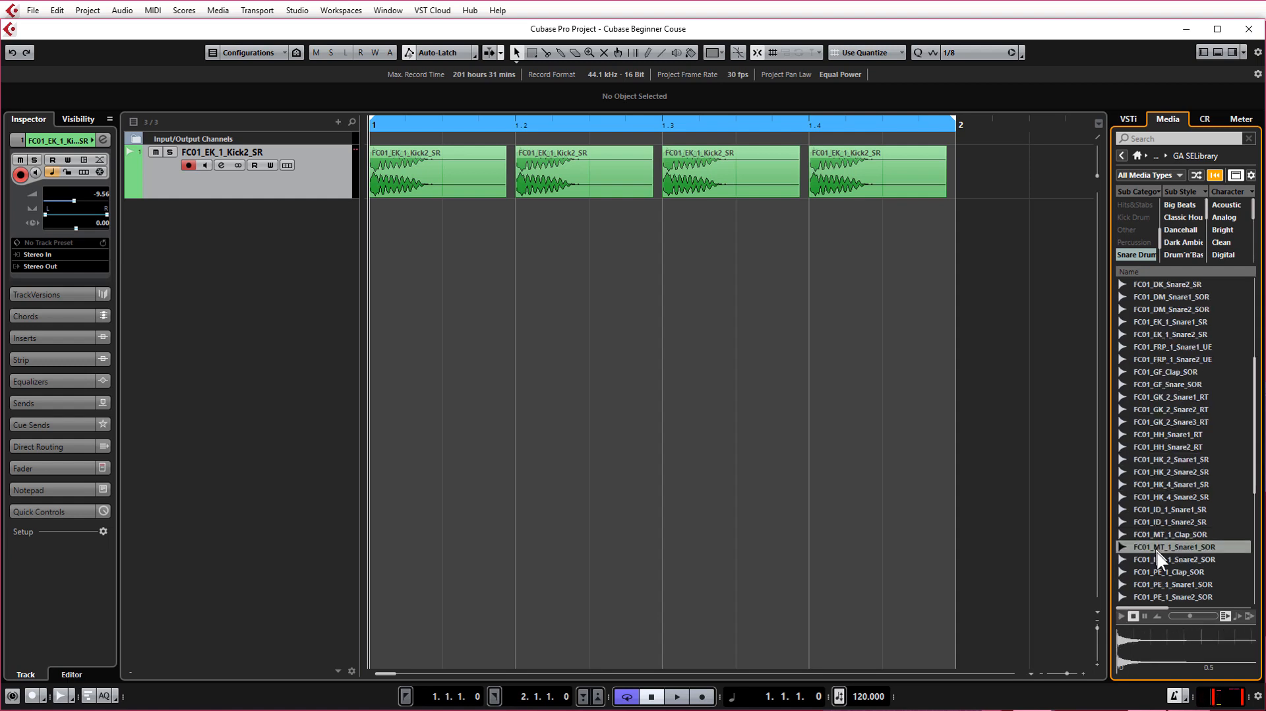
click(1159, 559)
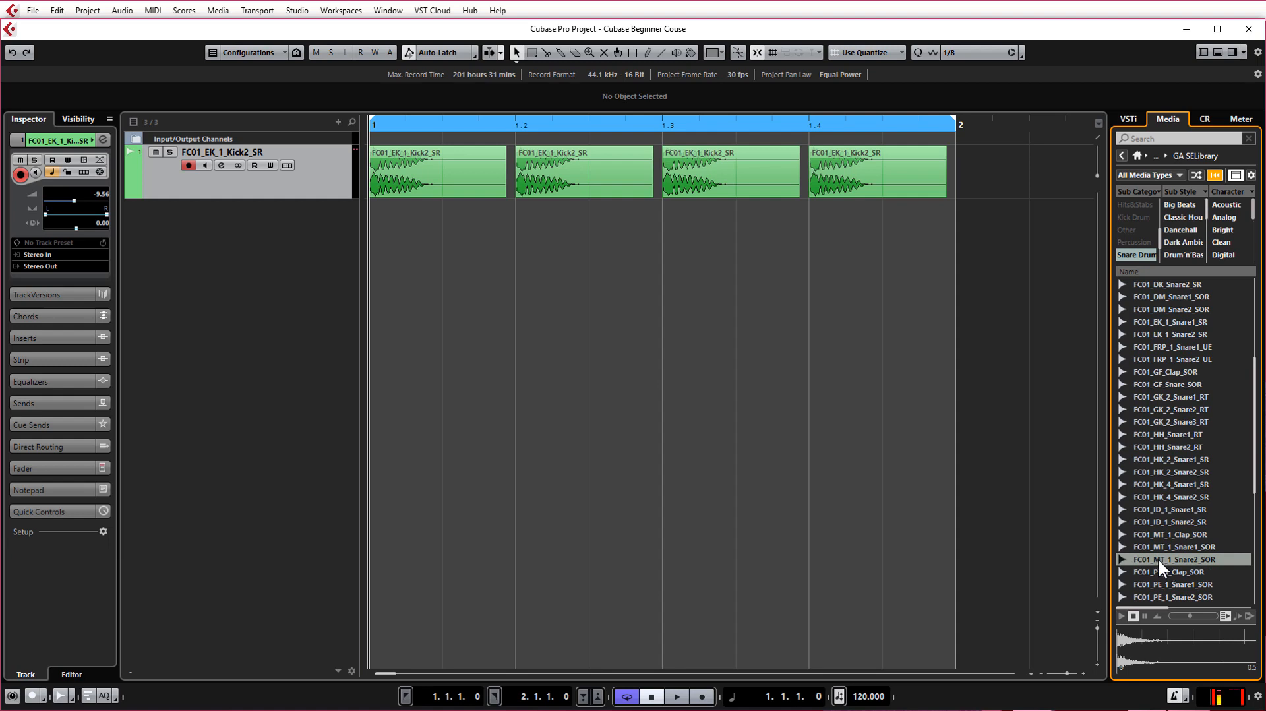
Place FC01_MT_1_Snare2_SOR on a new track at beat 1.2 and lower the track's volume to -9.45.
mouse_move(1158, 558)
mouse_down()
mouse_move(689, 296)
mouse_move(525, 240)
mouse_up()
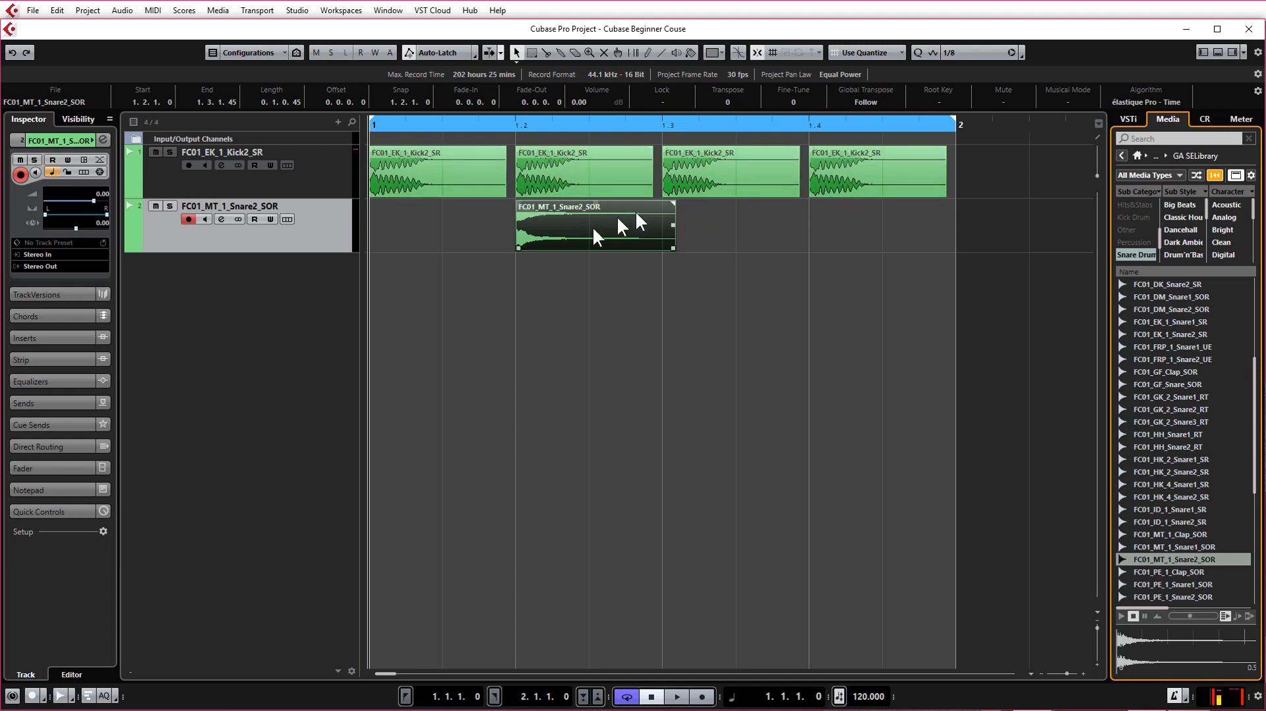
click(504, 264)
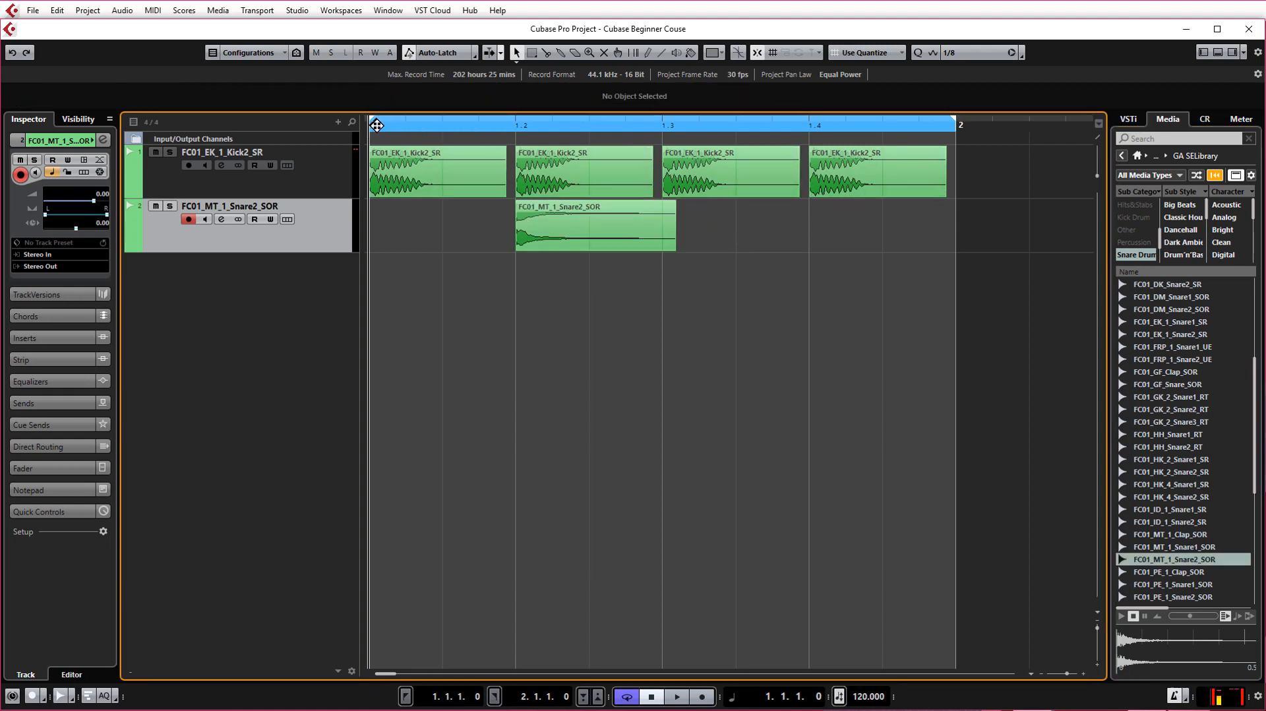
drag(93, 202, 84, 201)
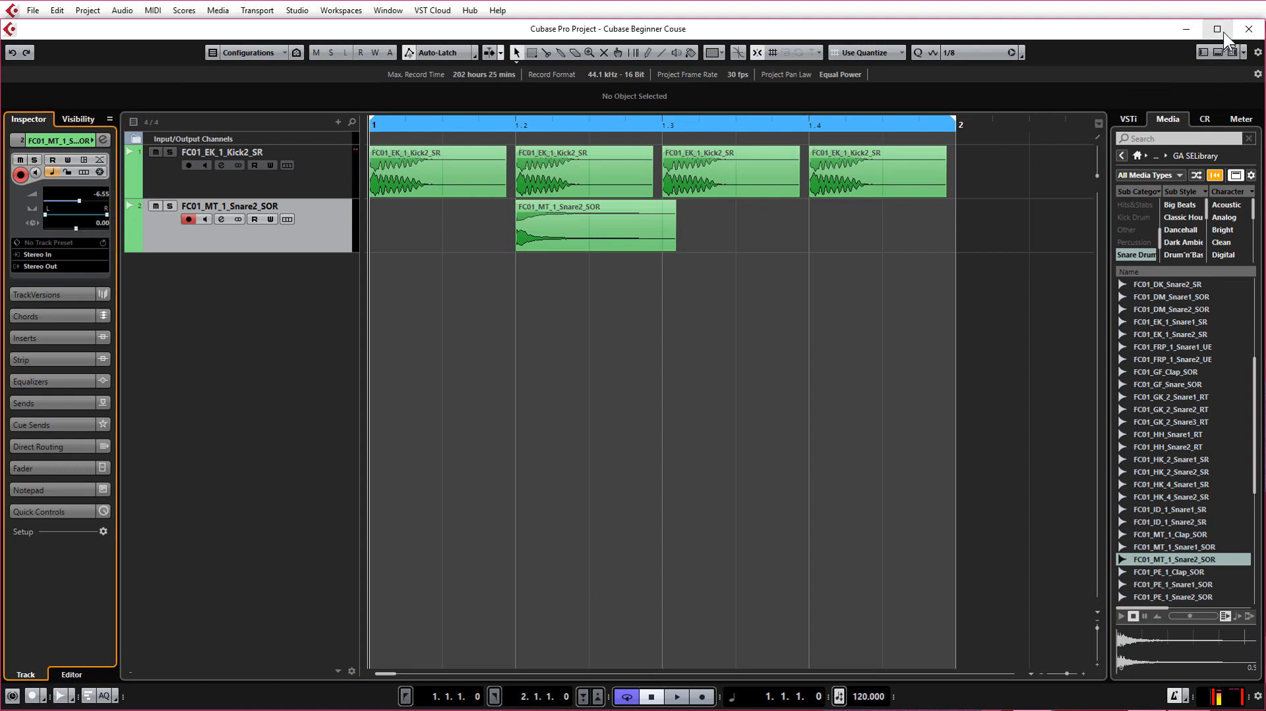
click(1217, 51)
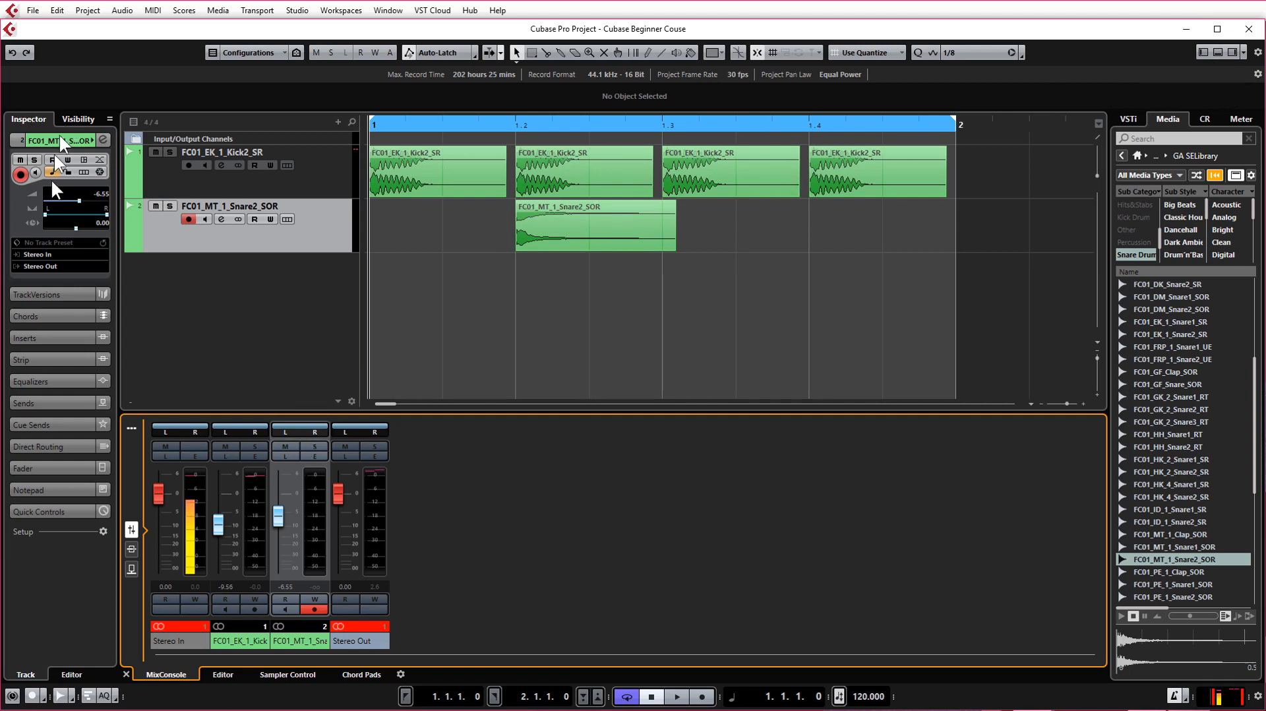
drag(80, 198, 74, 202)
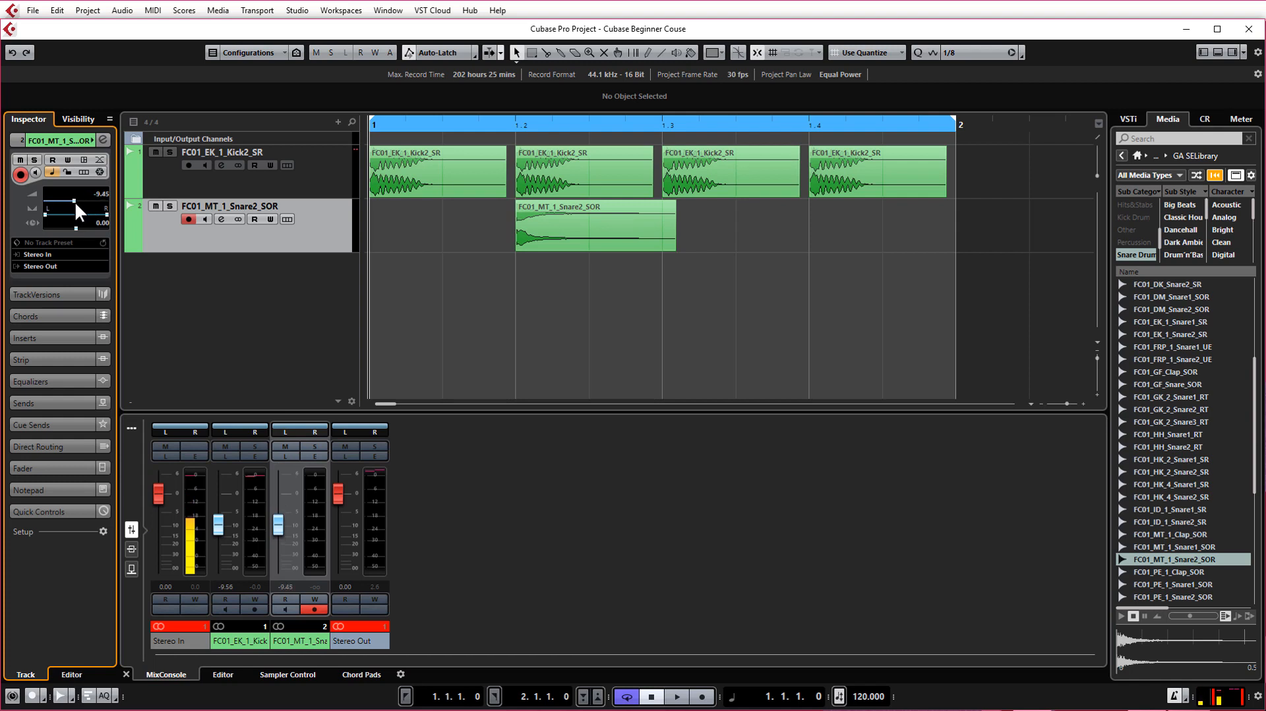
click(1218, 55)
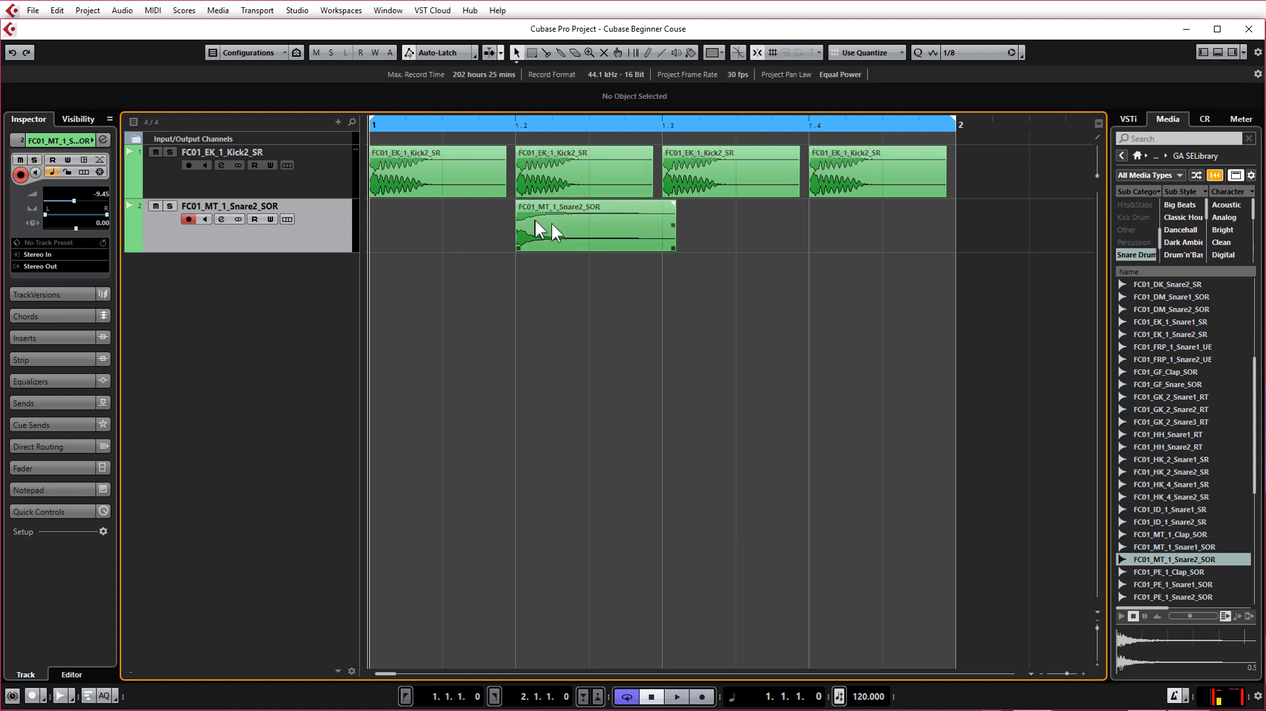
Copy the snare event to beat 1.4, play back the kick and snare loop, and return the cursor to the start.
drag(580, 228, 864, 247)
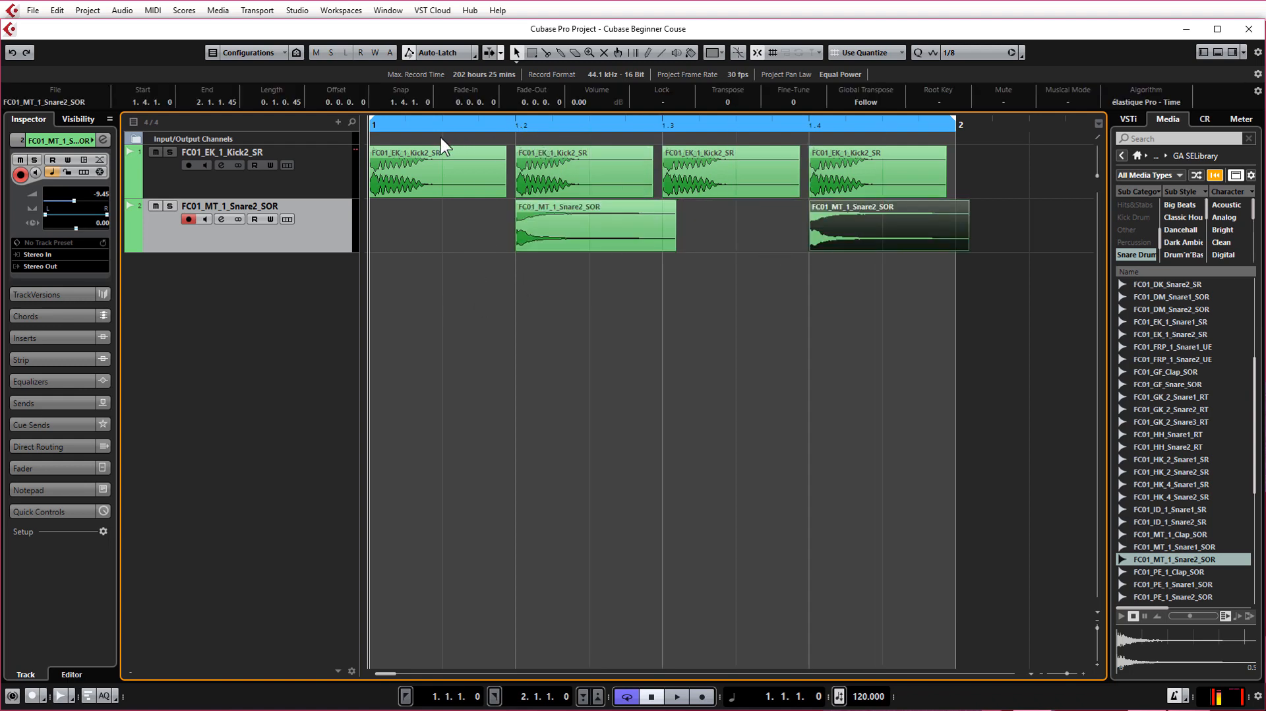
key(space)
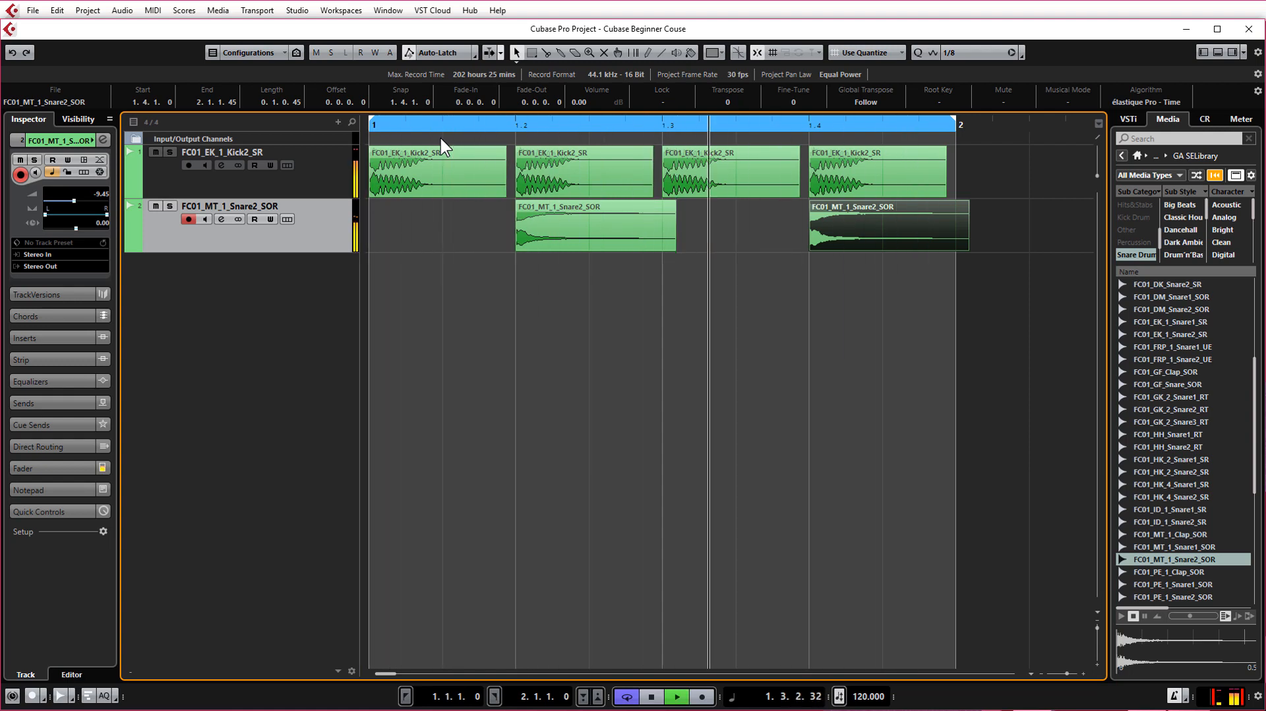
key(space)
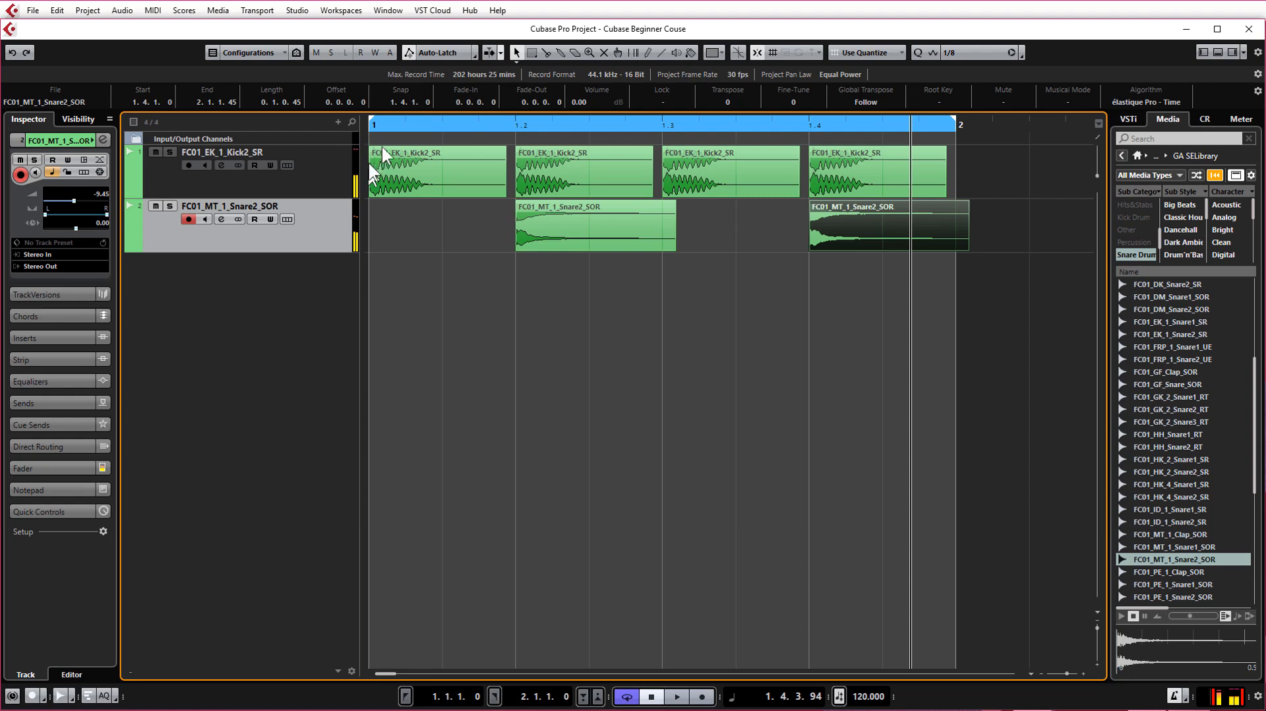
click(376, 127)
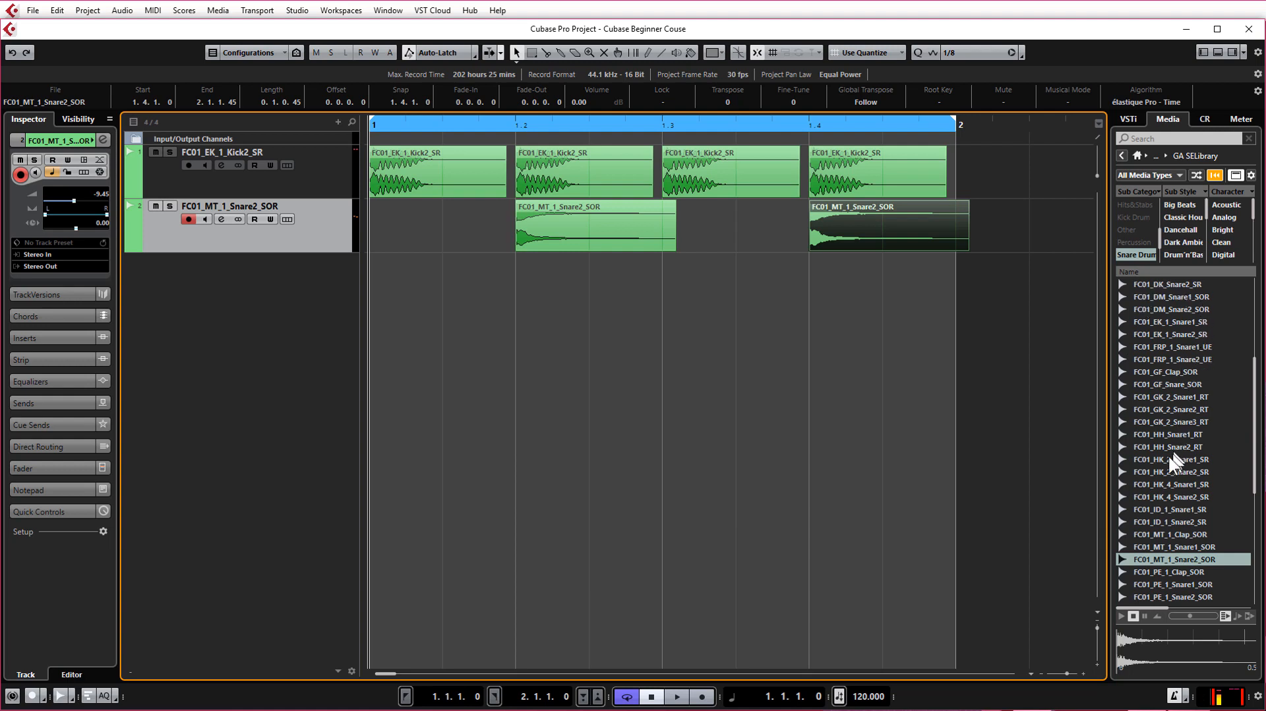
Audition FC01_PE_1_Clap_SOR and switch the sample category filter from Snare Drum to Percussion.
click(1170, 572)
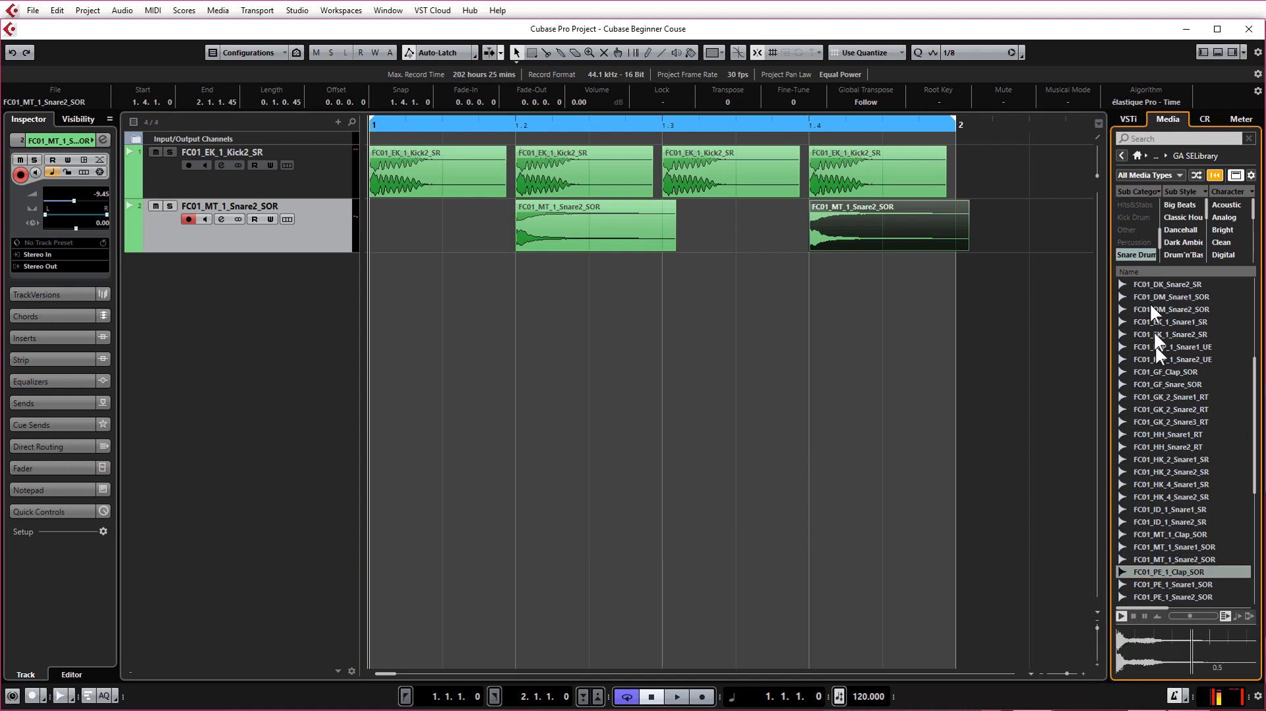
click(1140, 254)
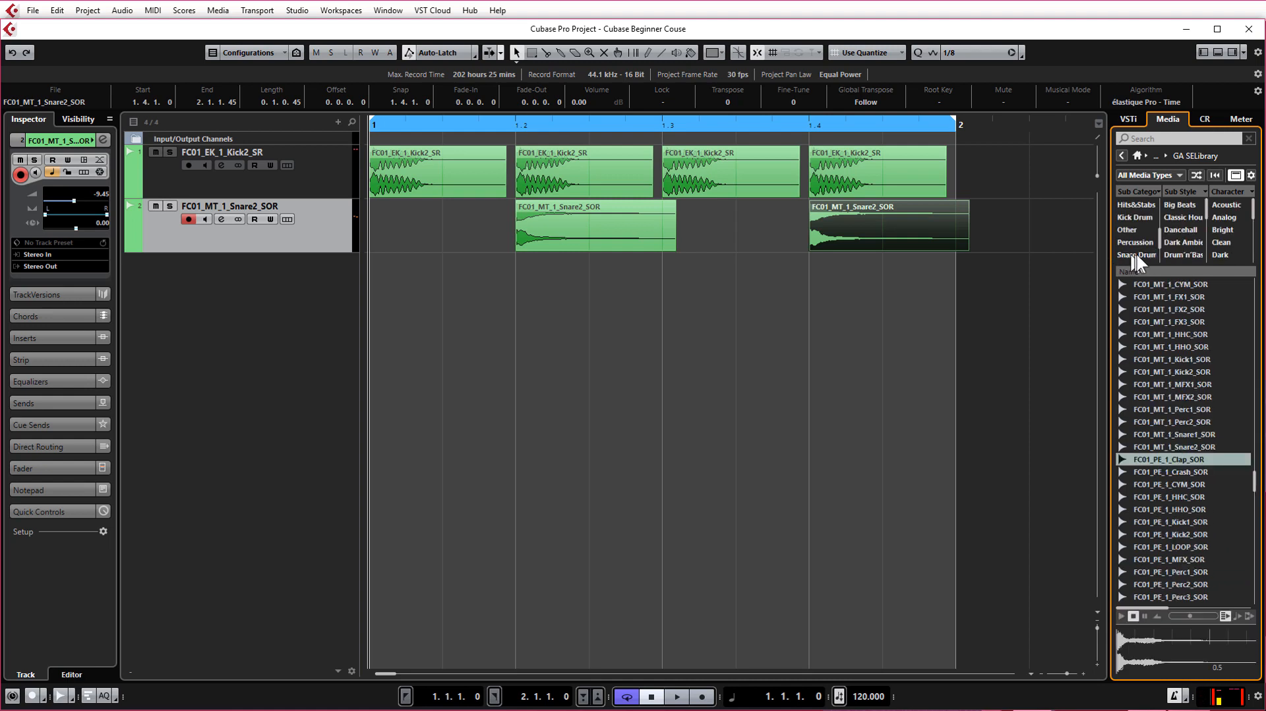
click(1139, 243)
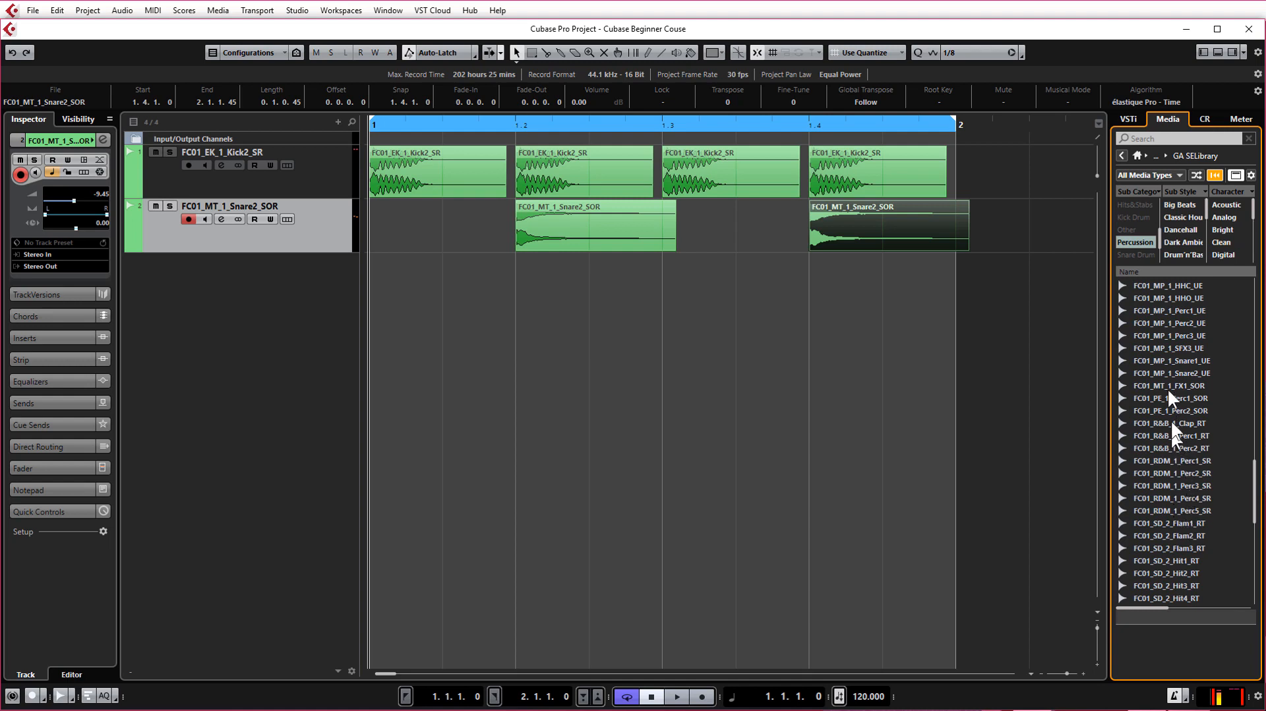
Audition clap samples in the Percussion category, including FC01_UB_1_Clap1_UE and FC01_TK_2_Clap_RT.
scroll(1166, 388, down, 5)
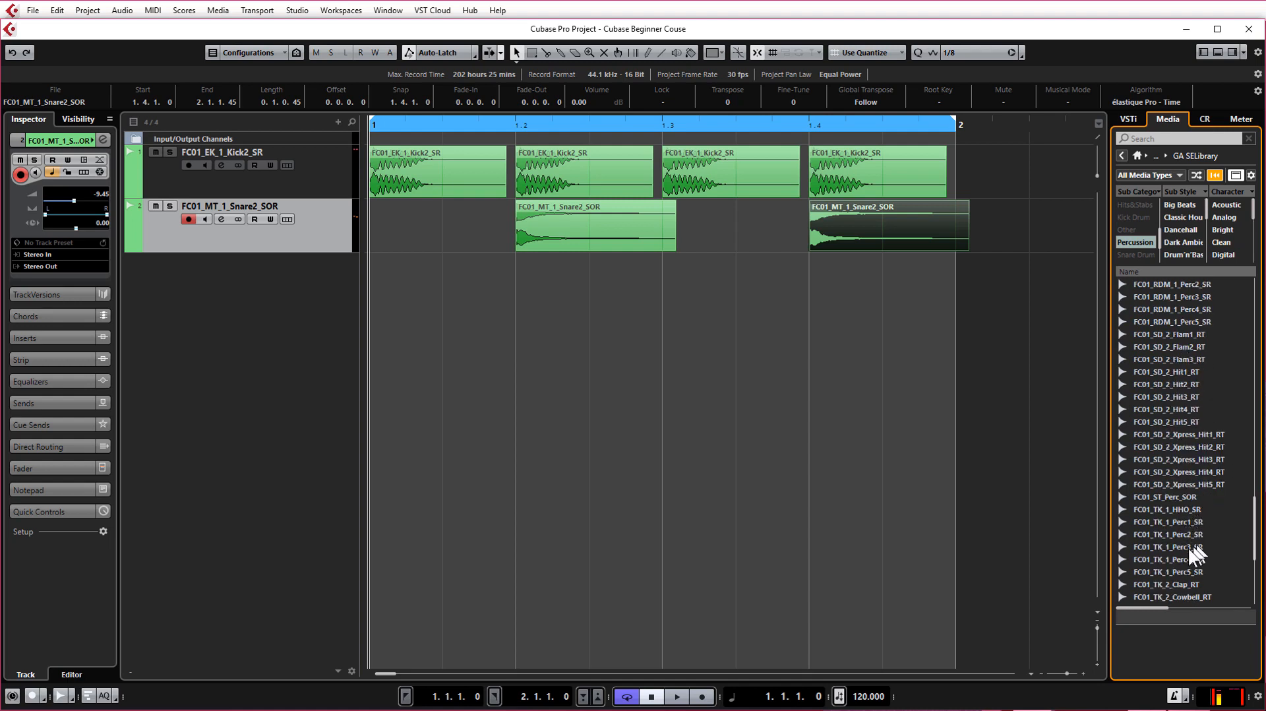
click(1189, 583)
scroll(1181, 528, down, 6)
click(1180, 448)
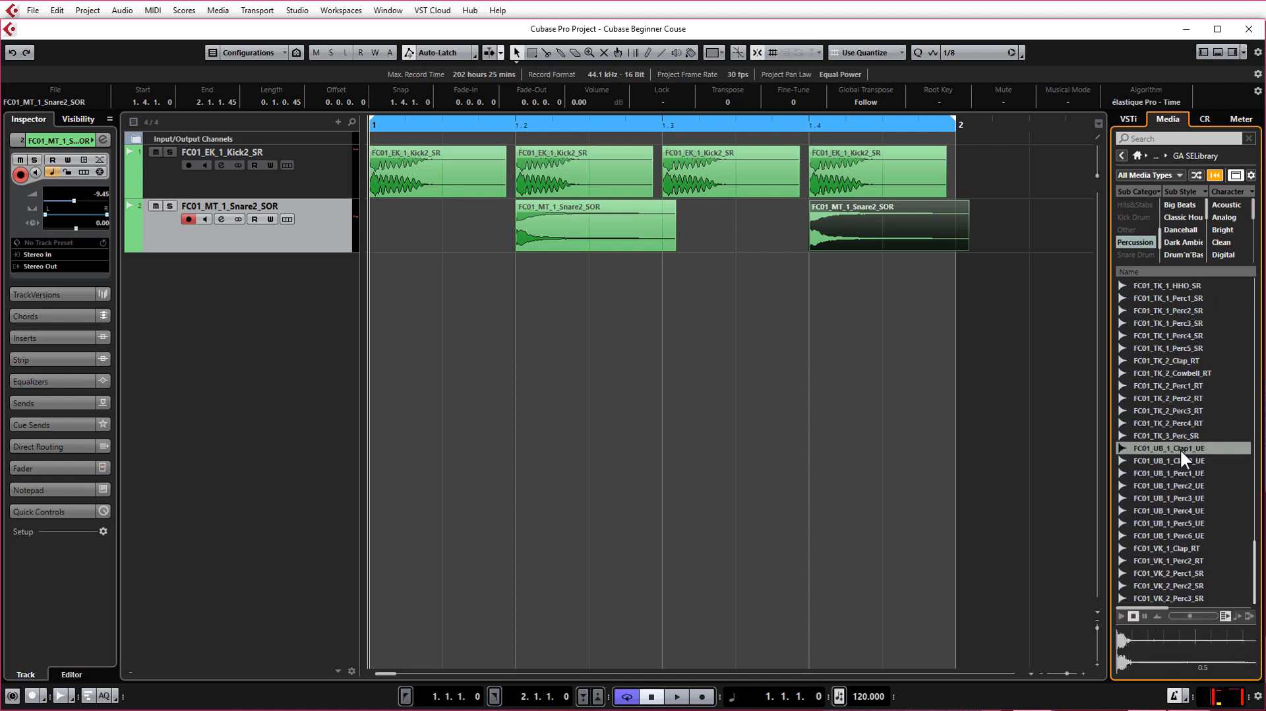
scroll(1181, 448, up, 3)
click(1180, 483)
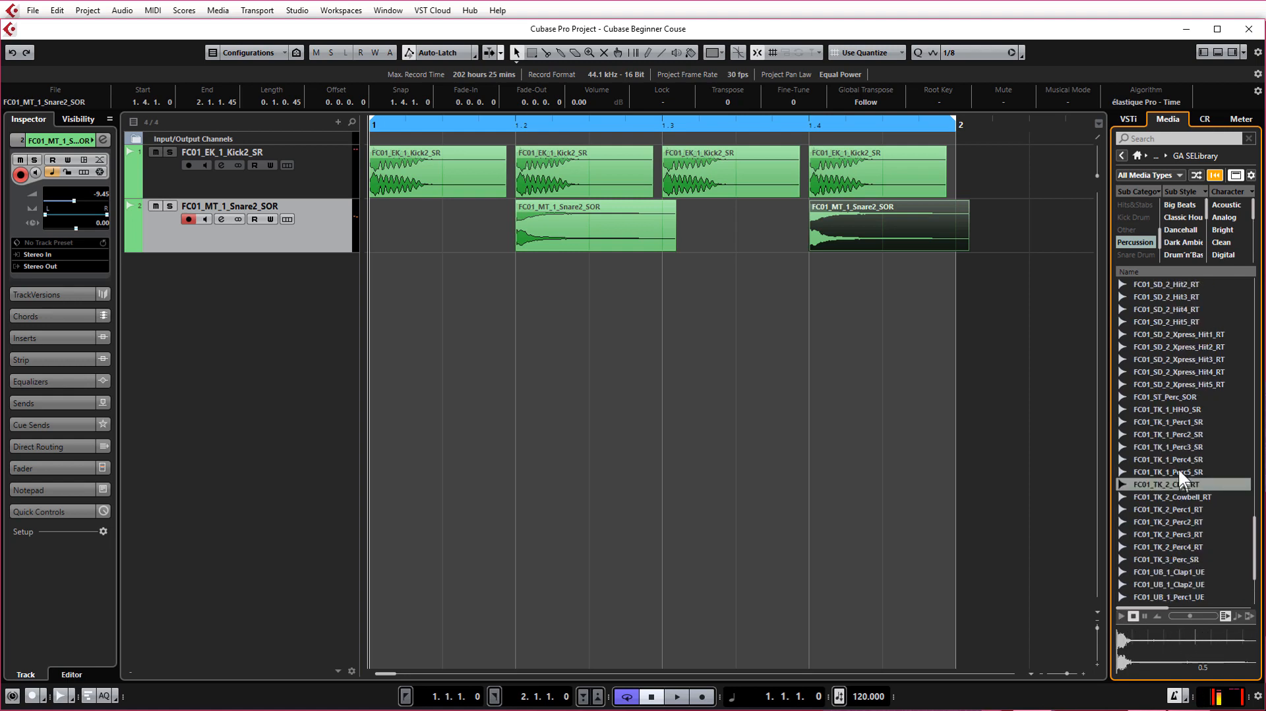
click(1121, 615)
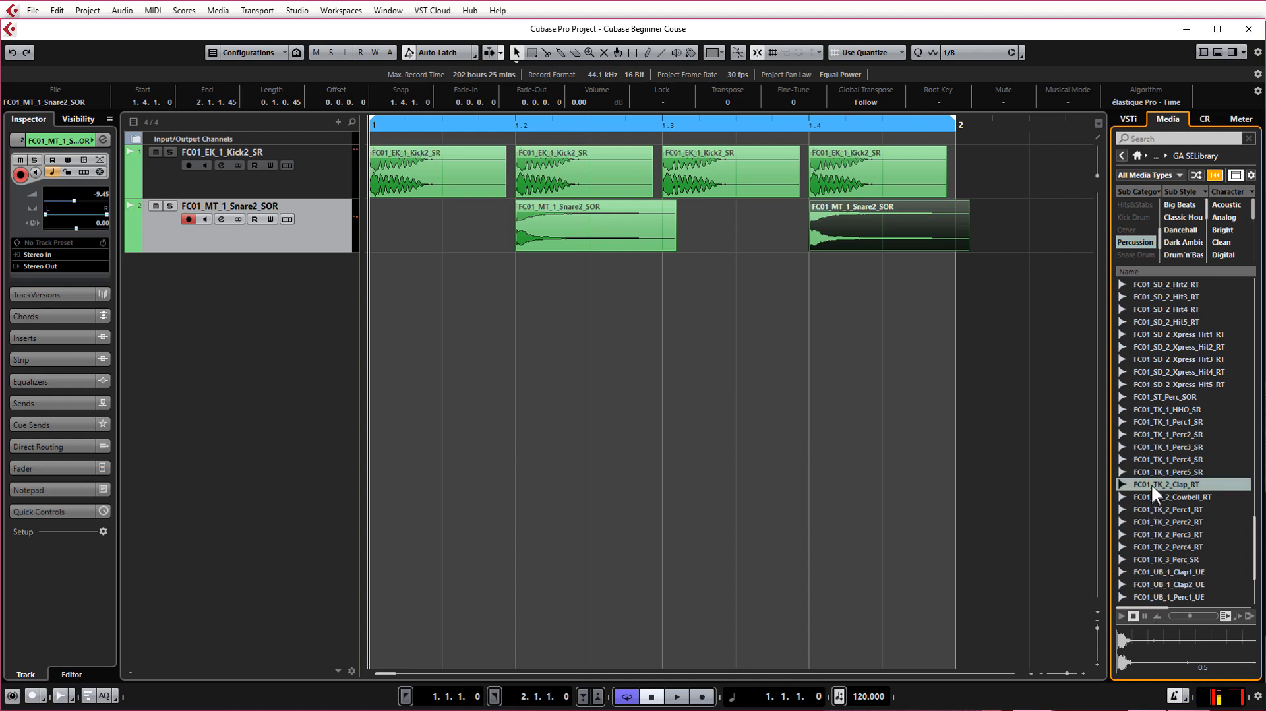
Place FC01_TK_2_Clap_RT on a new track at beat 1.2 and lower the track's volume to -9.45.
drag(1151, 484, 533, 272)
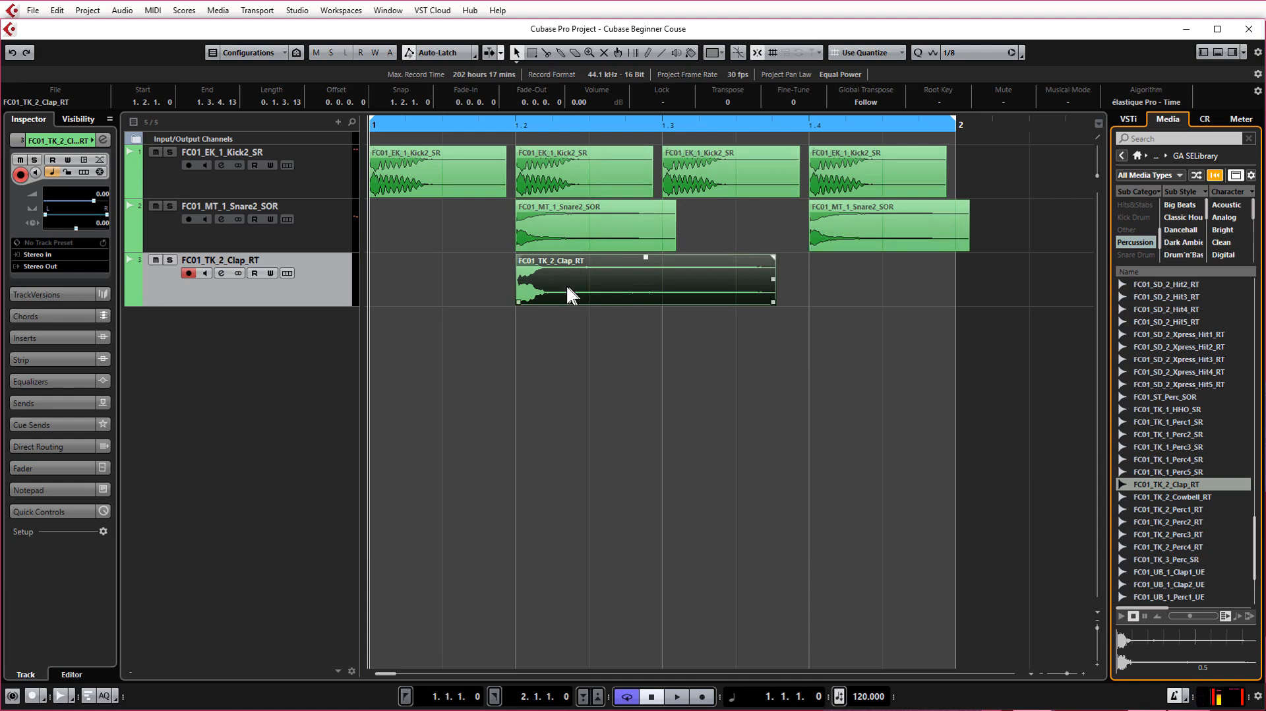
drag(93, 200, 74, 203)
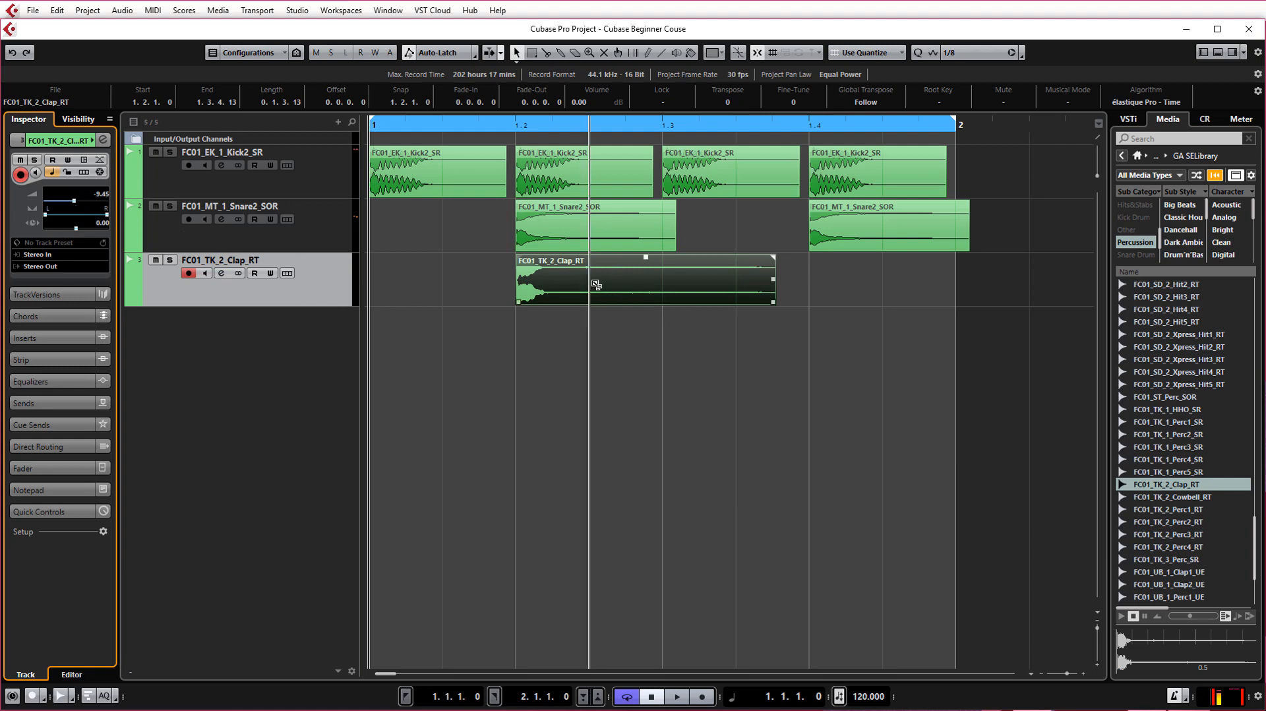
Copy the clap event to beat 1.4 and play back the loop with kick, snare and clap.
drag(584, 288, 859, 285)
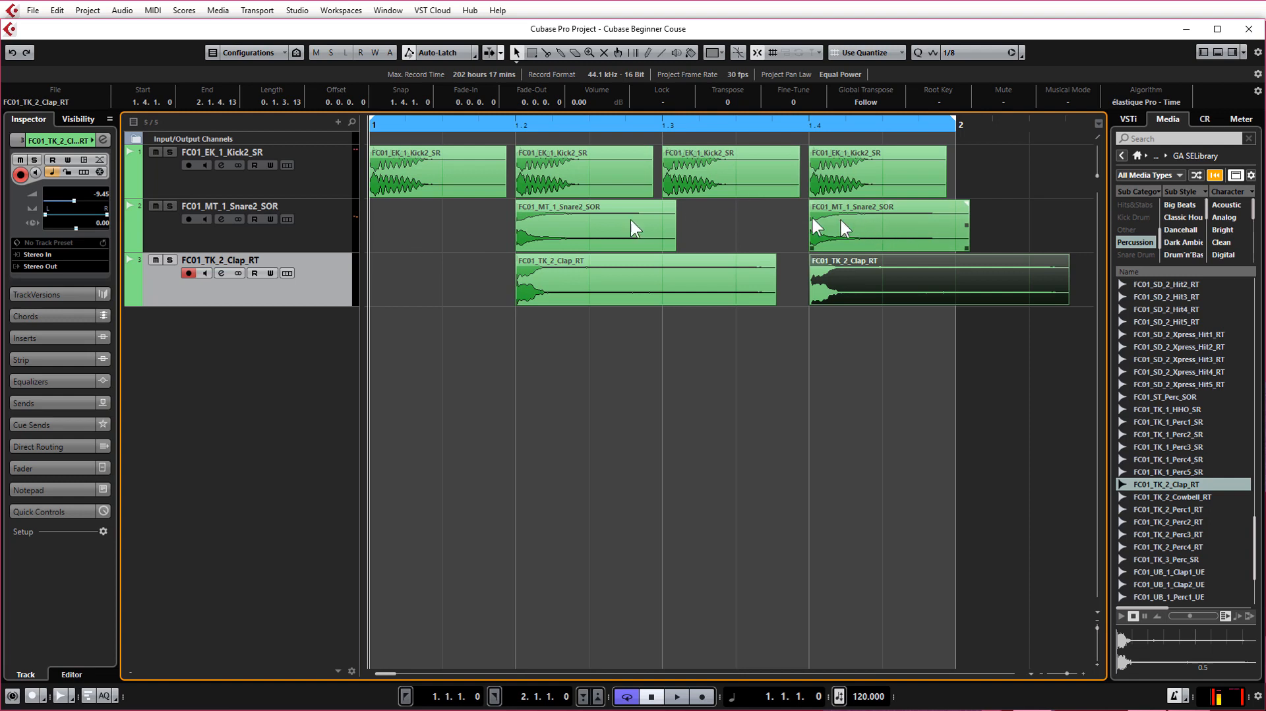
key(space)
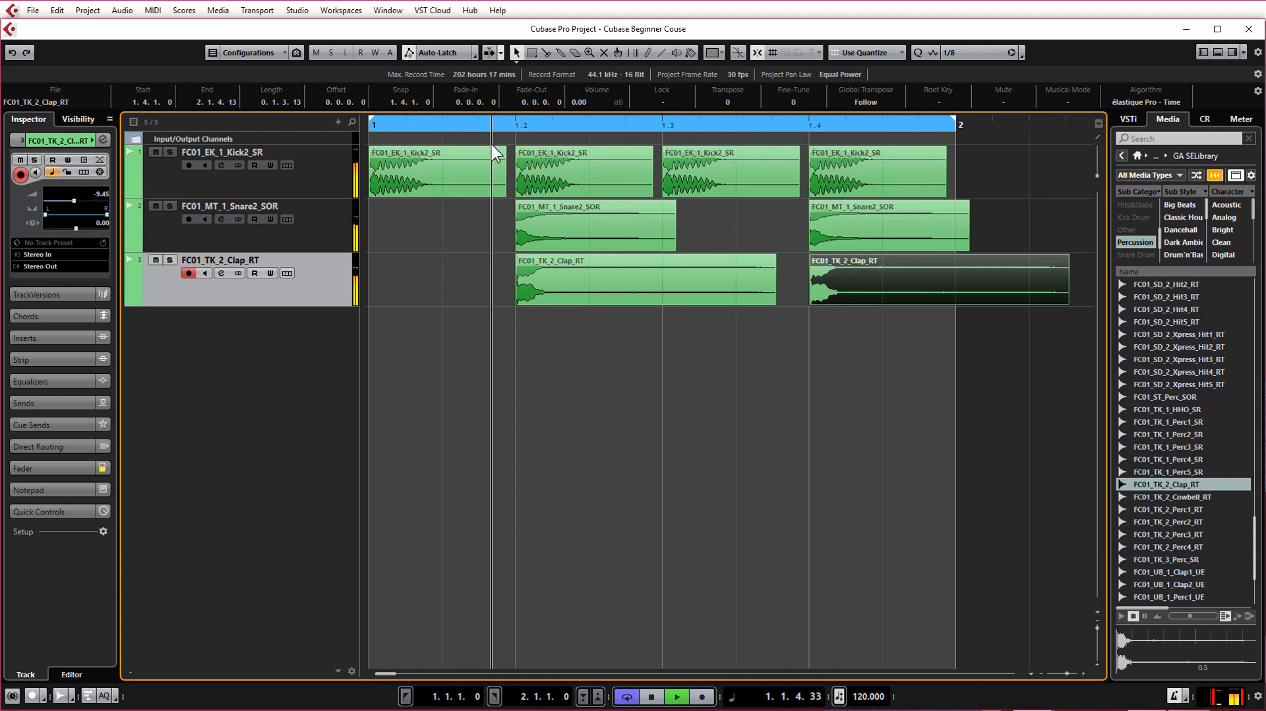
key(space)
click(643, 270)
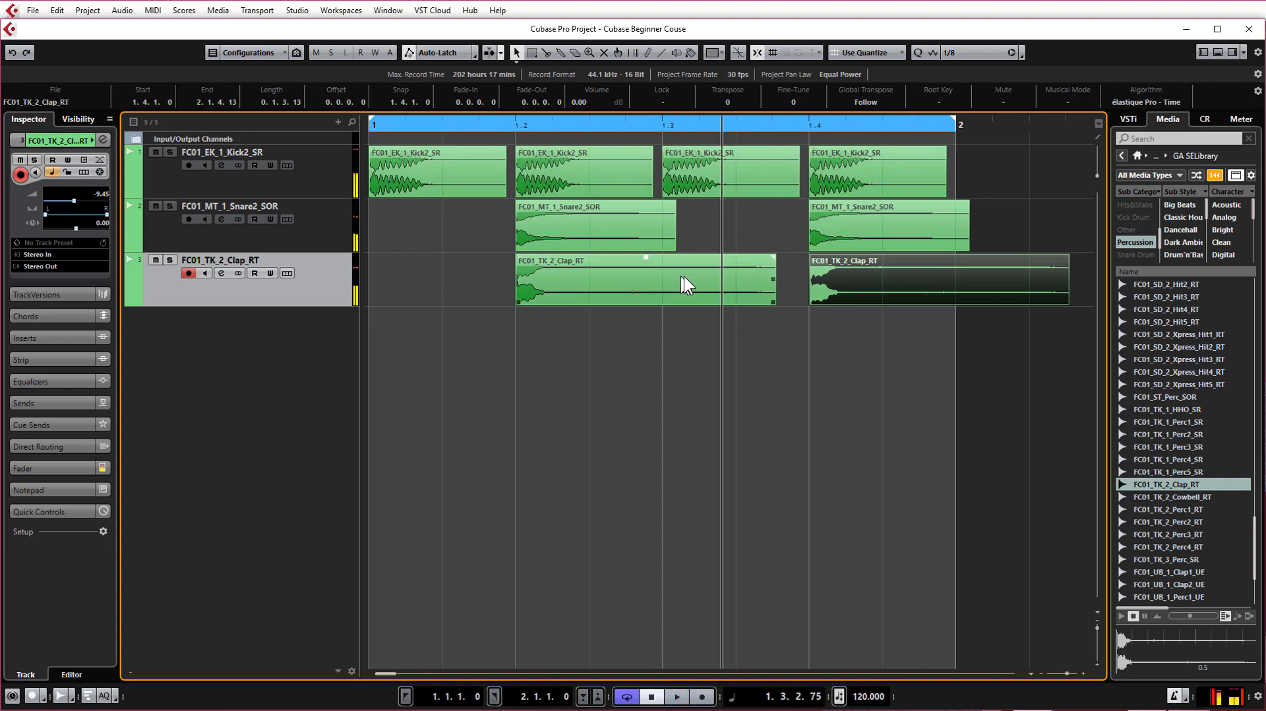
Trim the end of the clap event at beat 1.4 back to position 1.4.2.
click(789, 300)
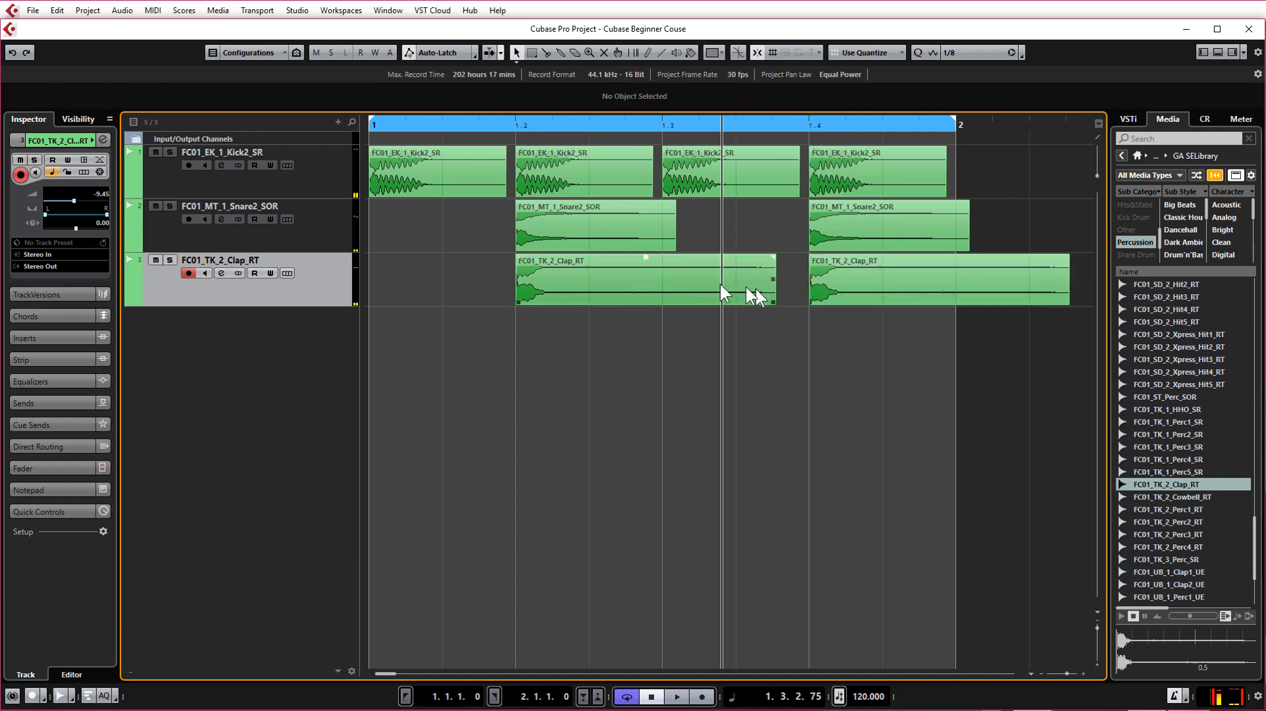
click(857, 279)
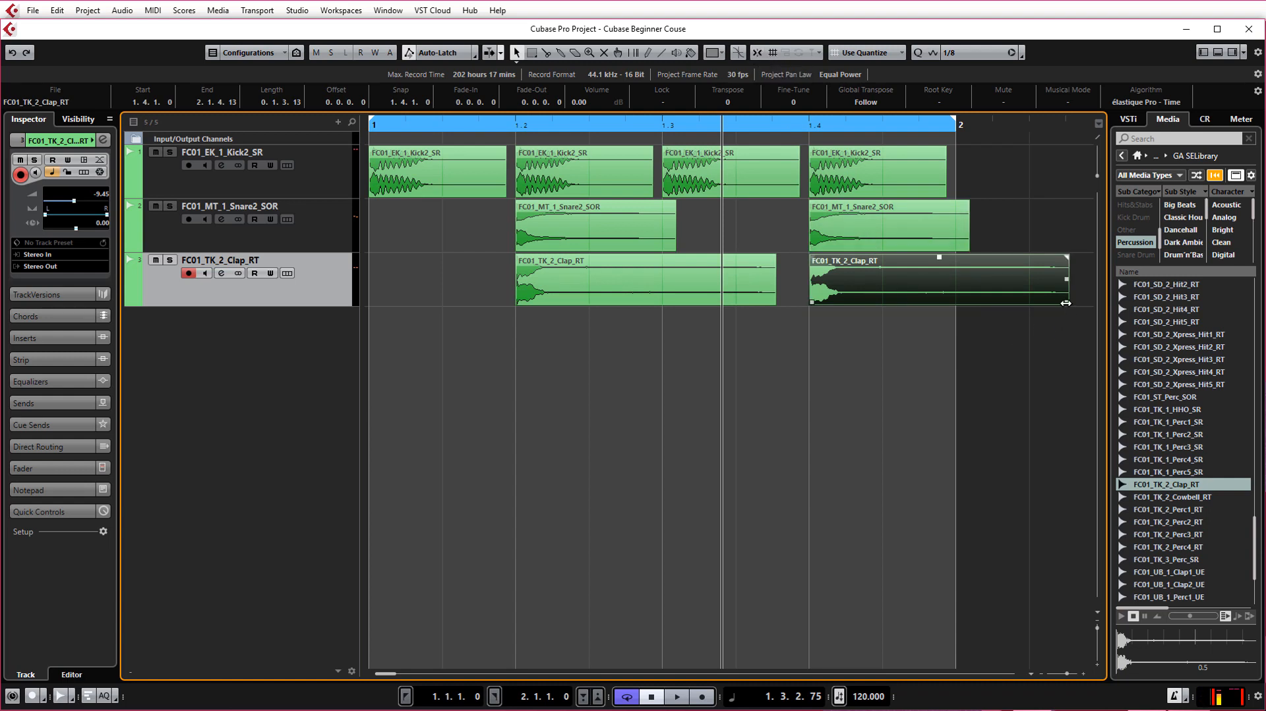
drag(1066, 303, 845, 294)
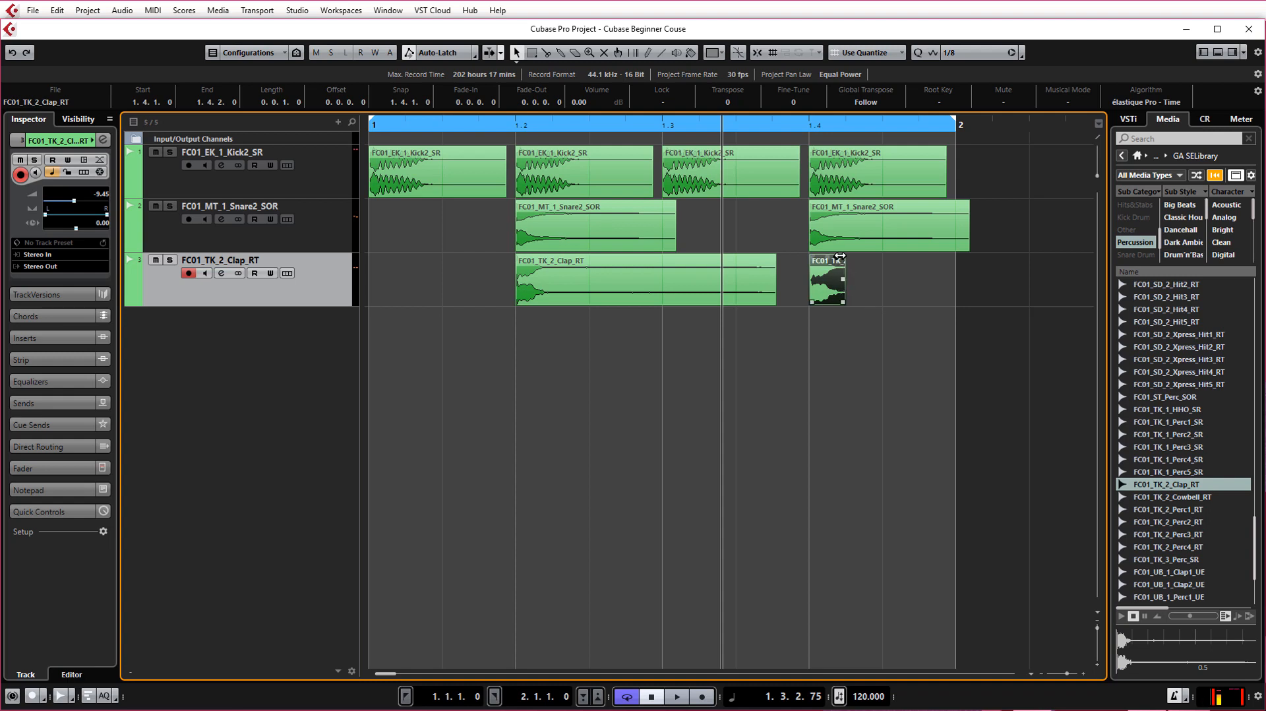
Add a 0.0.0.26 fade-out to the clap event at beat 1.4 and play back the loop from bar 1.
drag(841, 255, 833, 255)
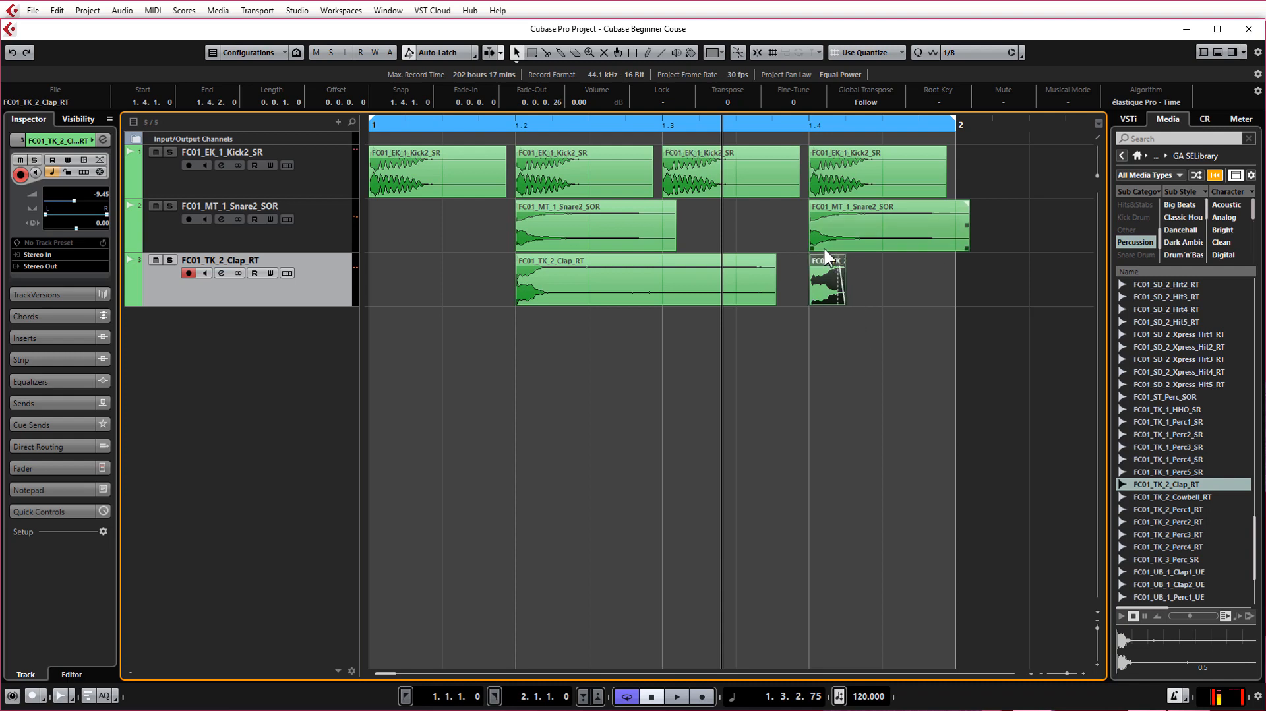
click(374, 129)
key(space)
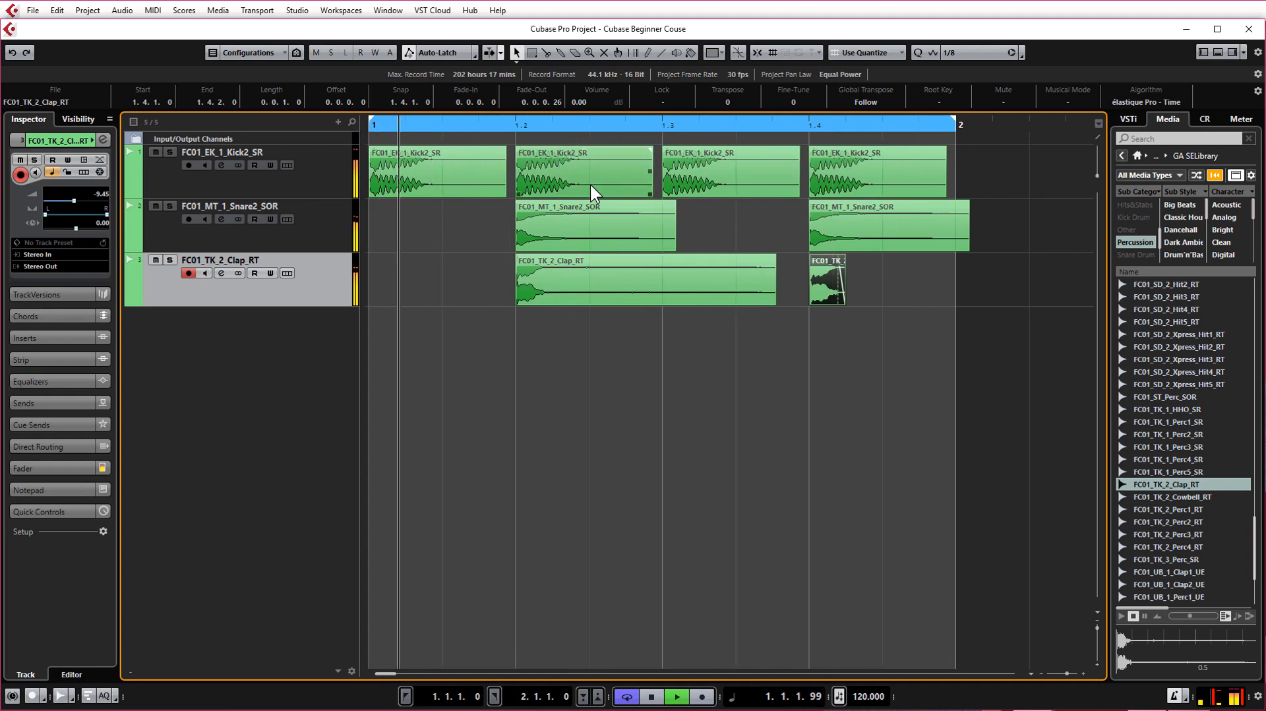
key(space)
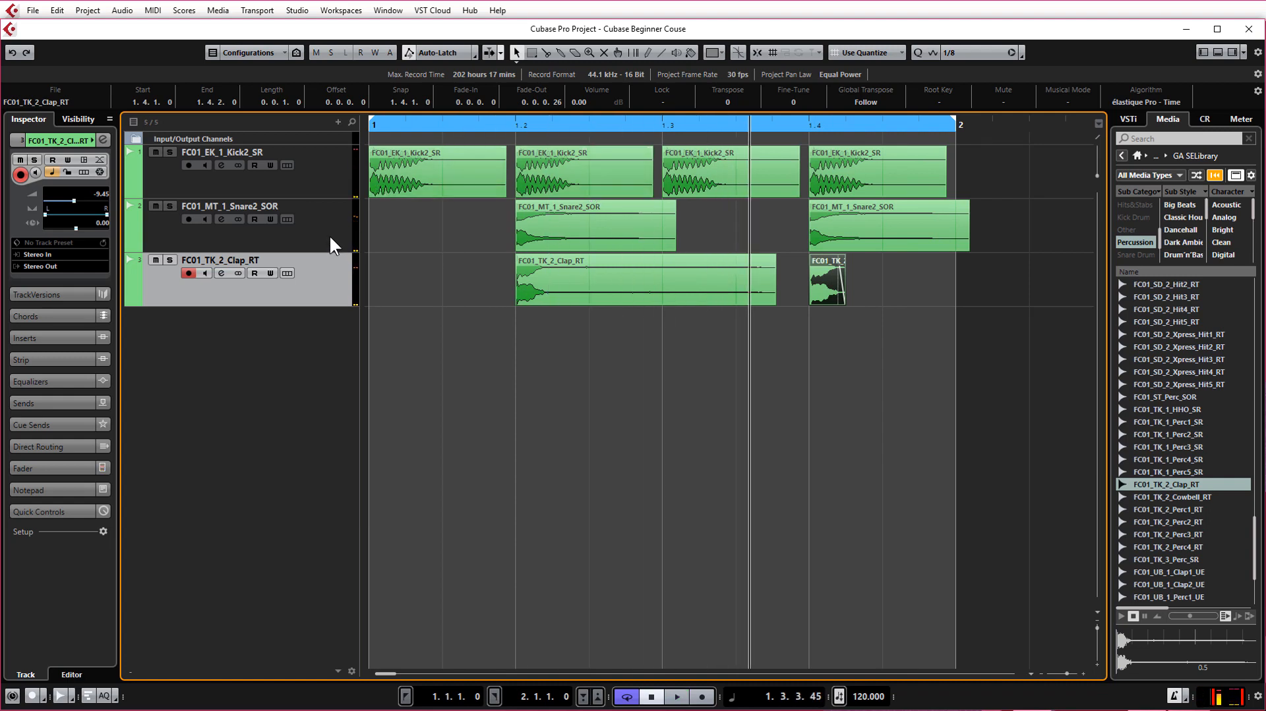
Select the snare track, view the channel panners in the lower-zone MixConsole, and close it again.
click(333, 240)
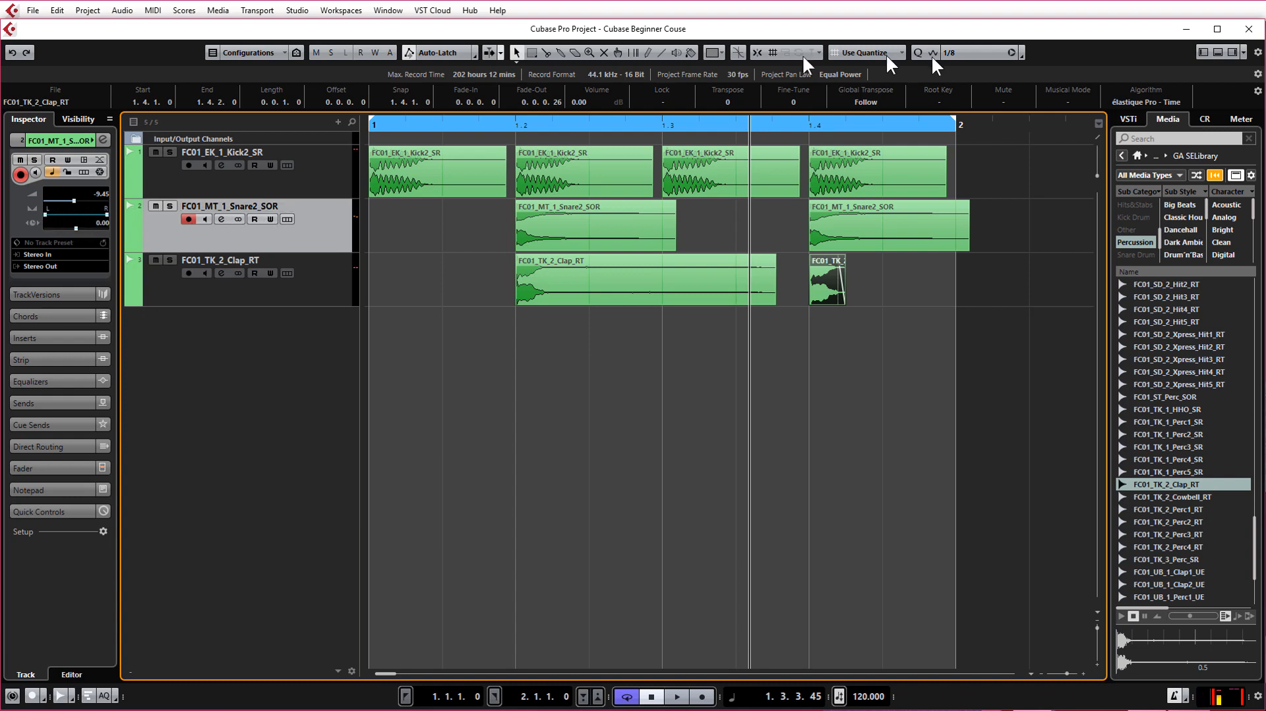
click(1218, 52)
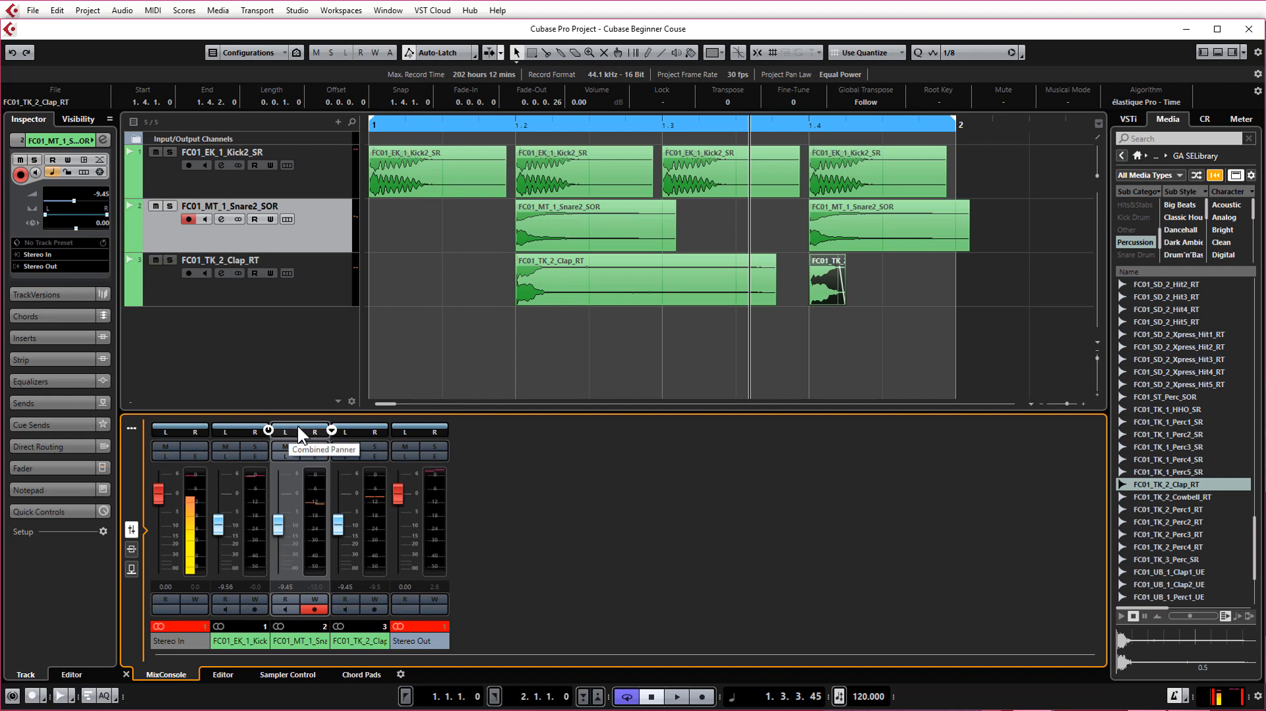
click(1218, 52)
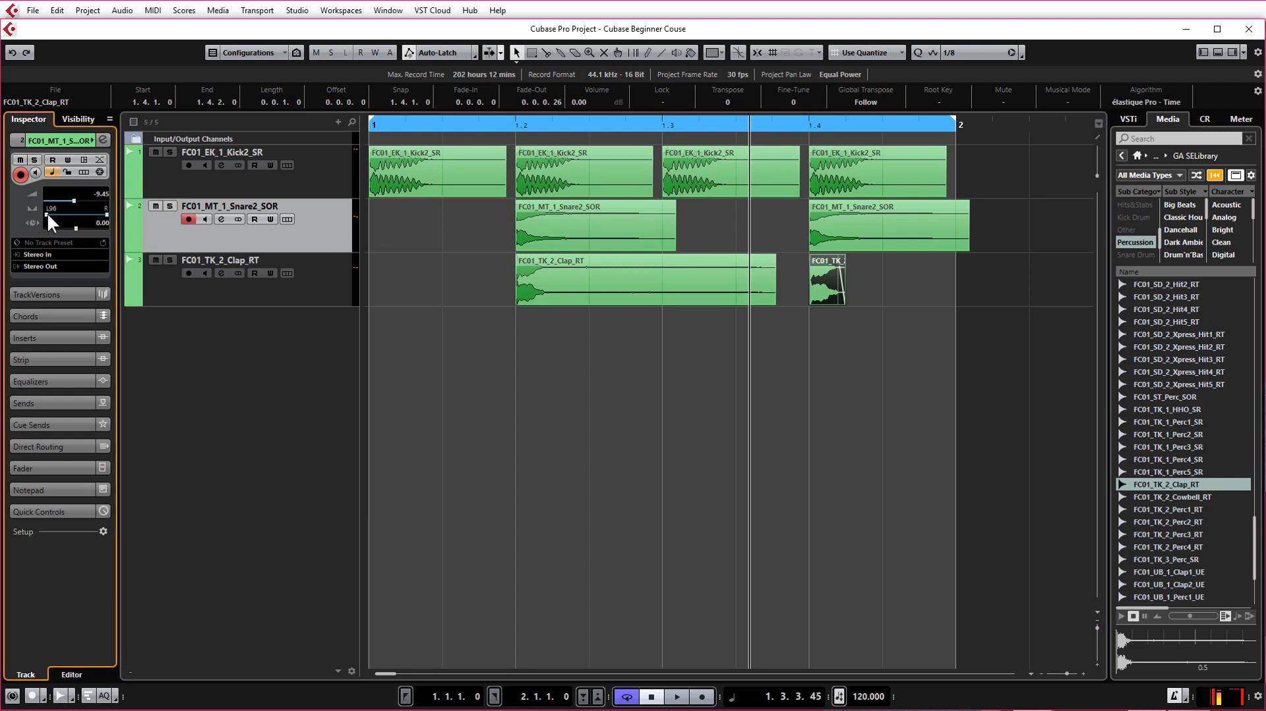
Adjust the stereo panning of the snare and clap tracks and play back the loop from bar 1.
drag(53, 215, 61, 215)
click(326, 277)
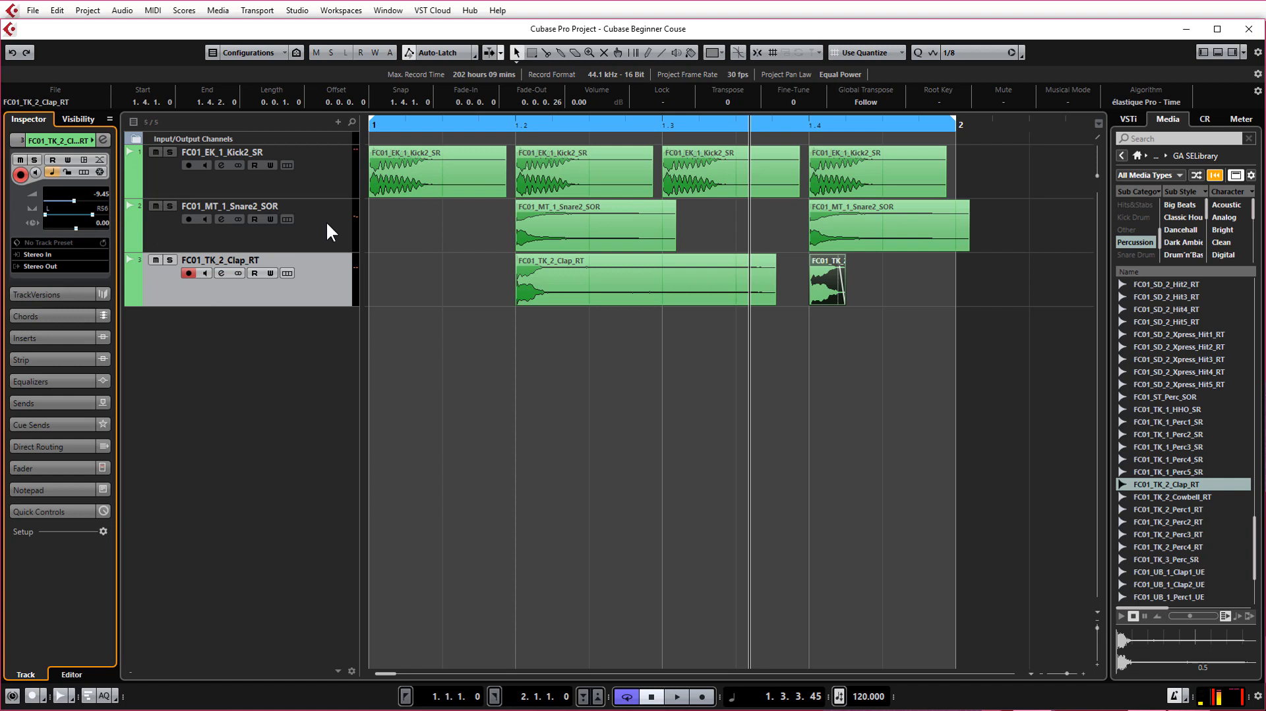
click(370, 125)
key(space)
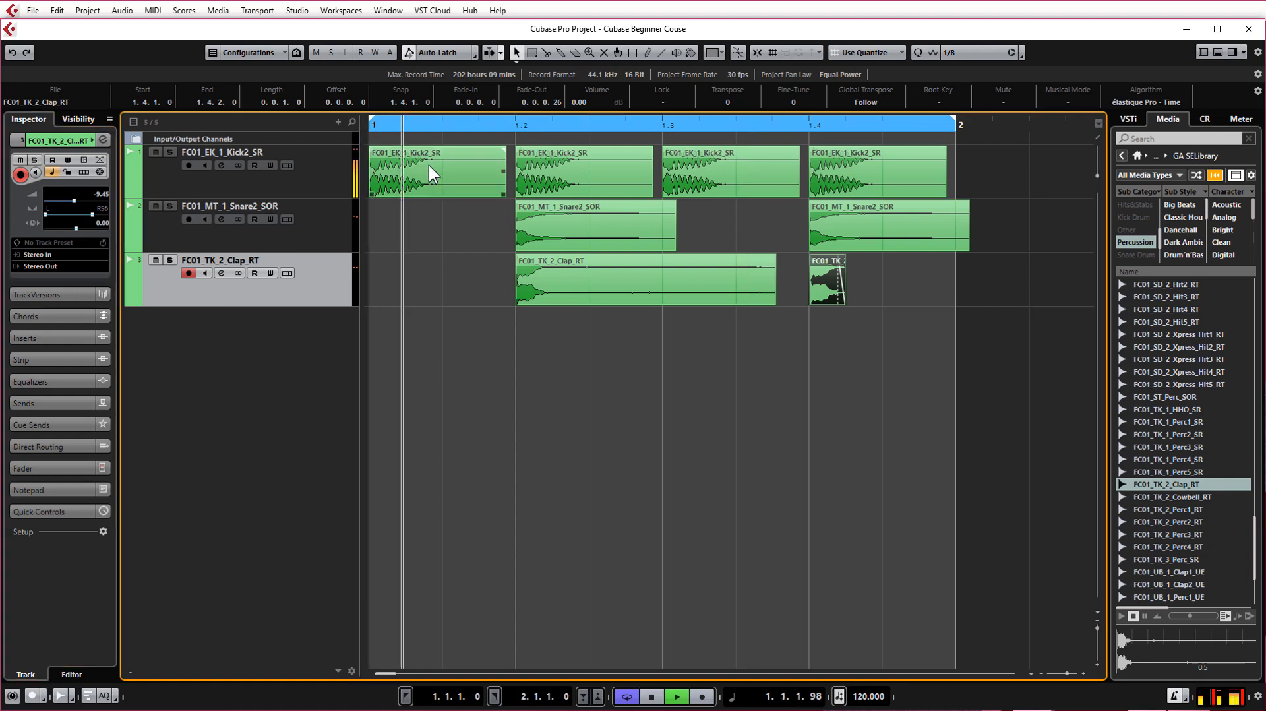
key(space)
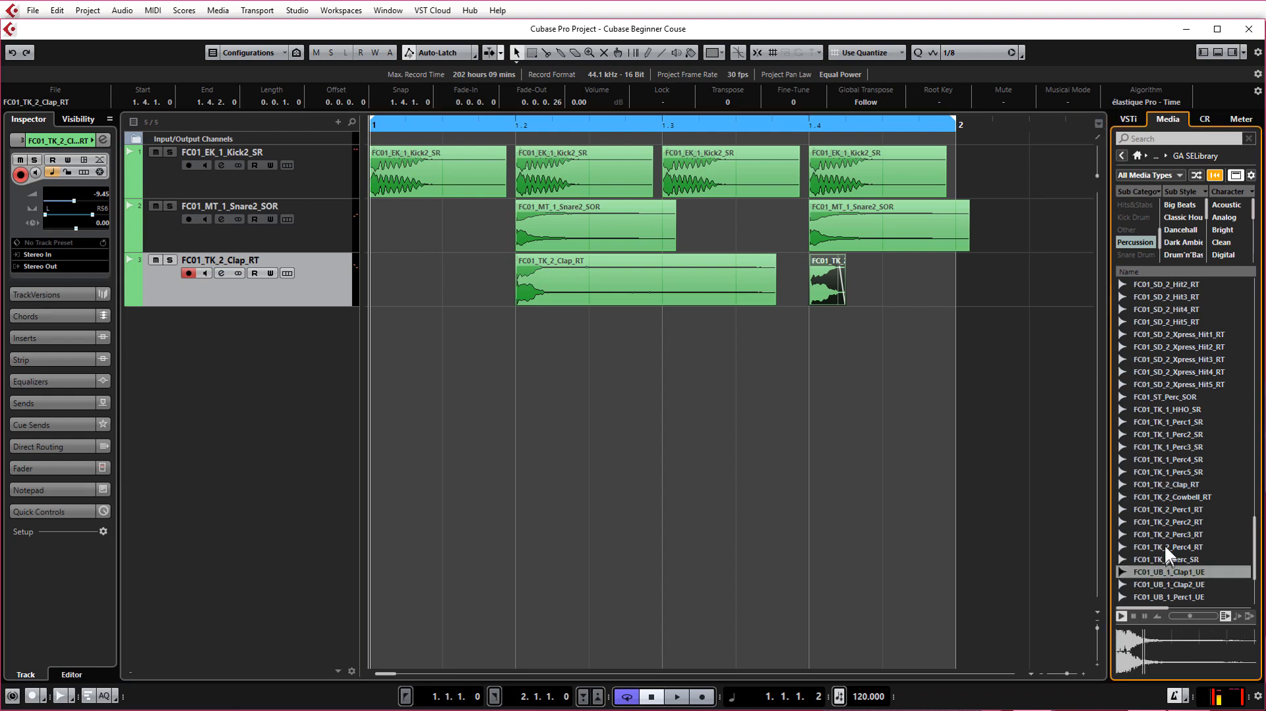
Audition FC01_R&B_1_Clap_RT, place it on a new fourth track starting at 1.1.4.76, and increase the track's height.
scroll(1165, 544, up, 3)
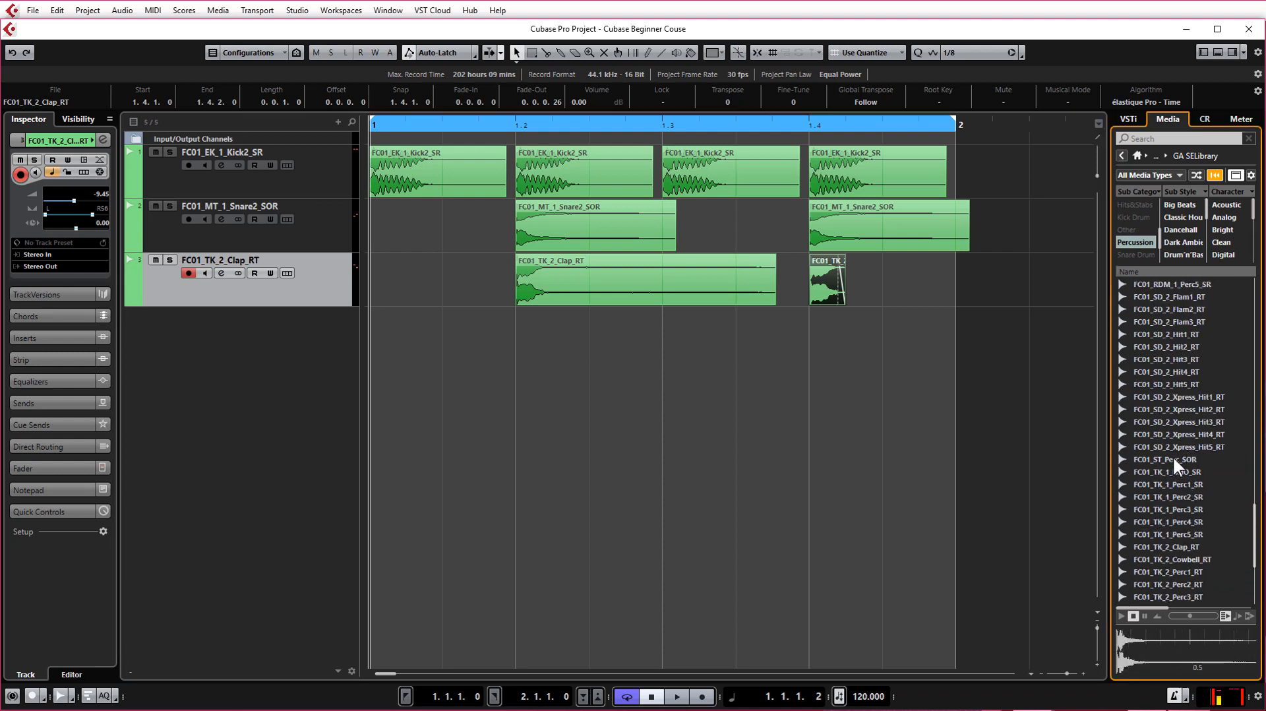
scroll(1184, 458, up, 10)
scroll(1184, 458, down, 4)
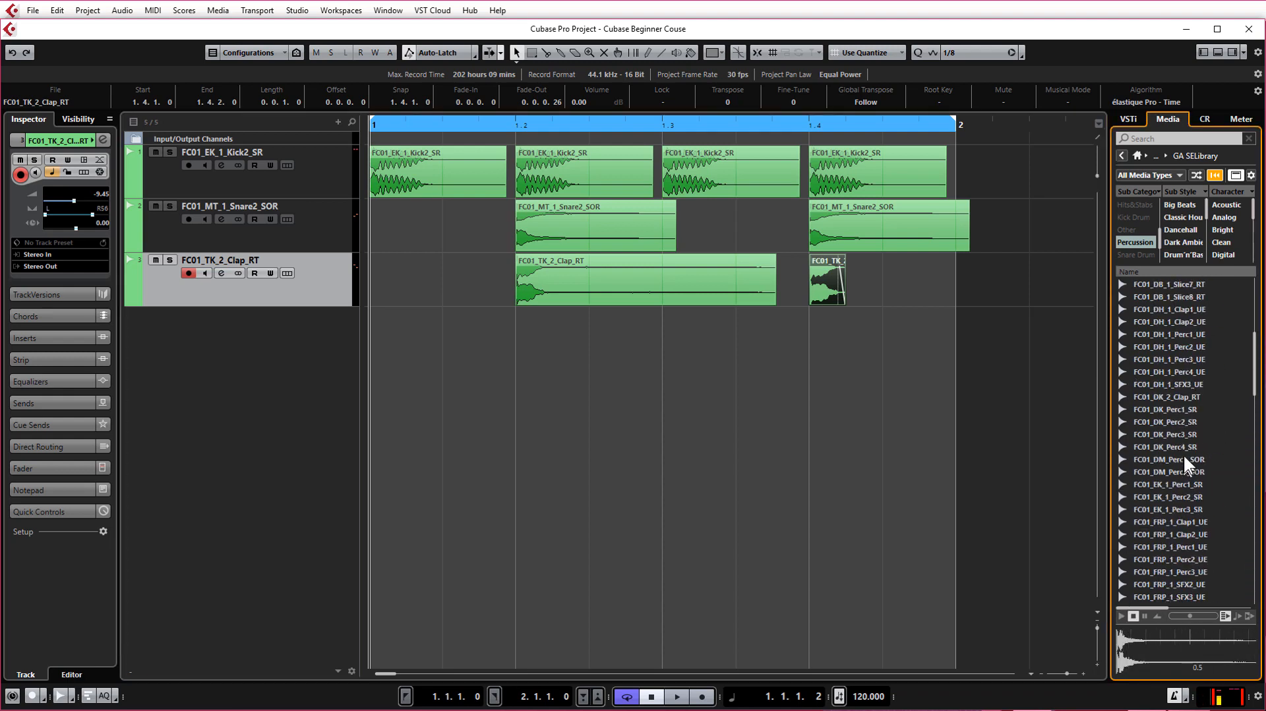
click(1165, 385)
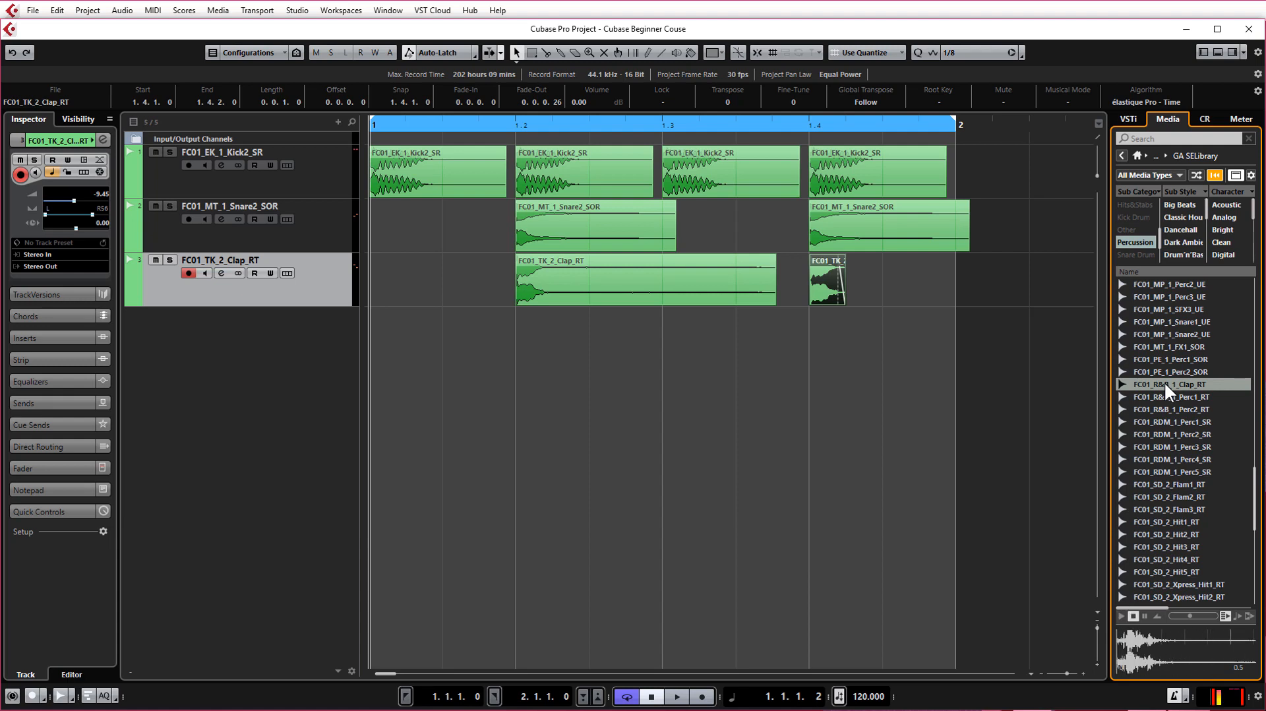
drag(1163, 382, 564, 330)
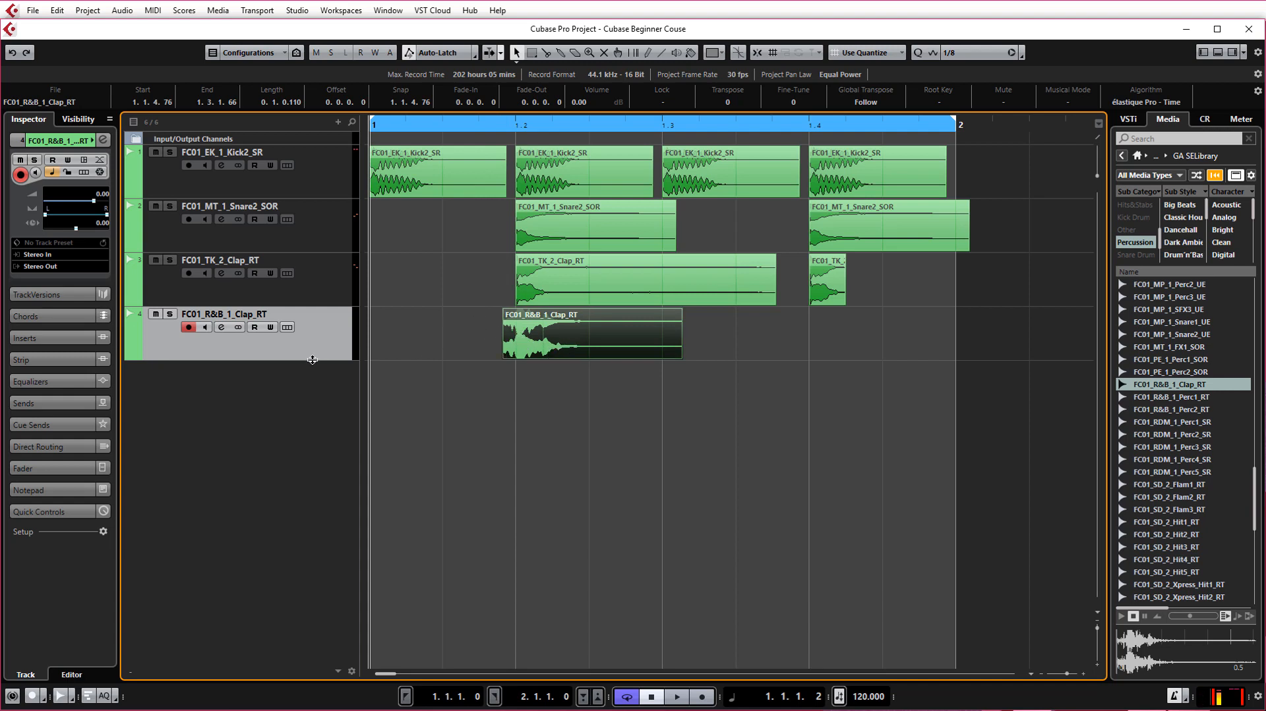
drag(312, 360, 310, 444)
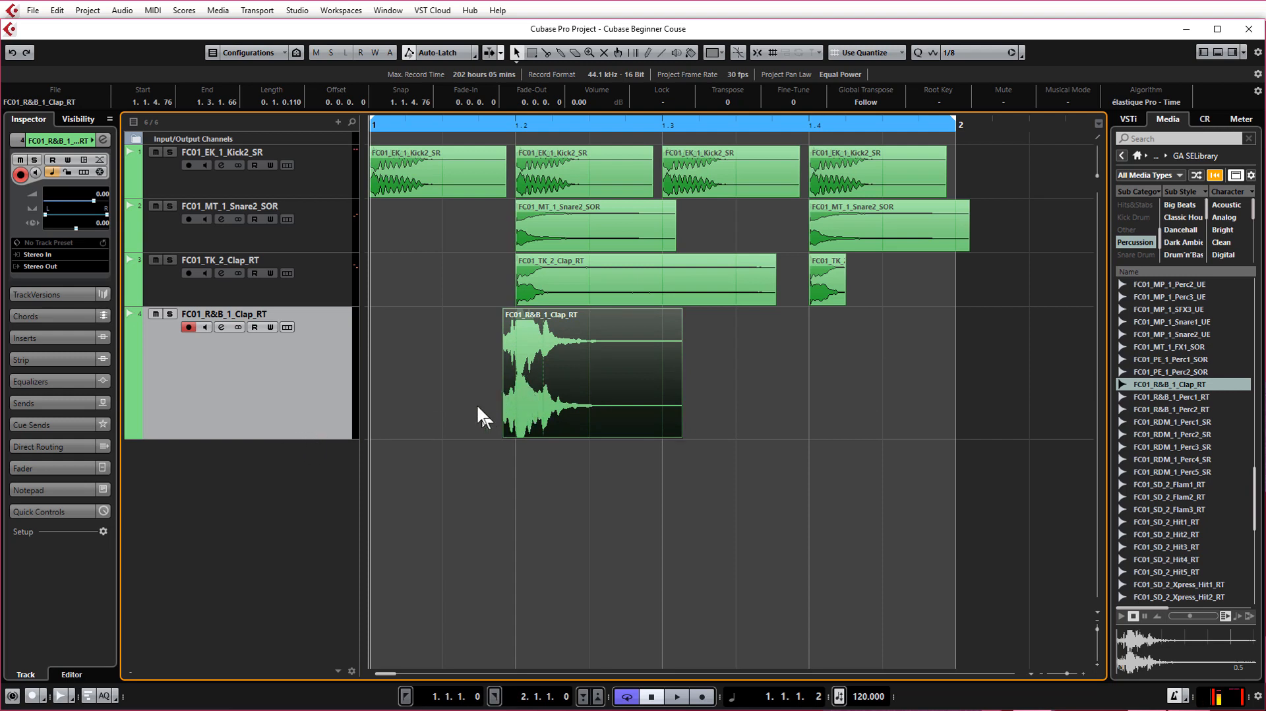
Try moving the R&B clap event so it starts at 1.1.4.119, and play back the result.
click(491, 379)
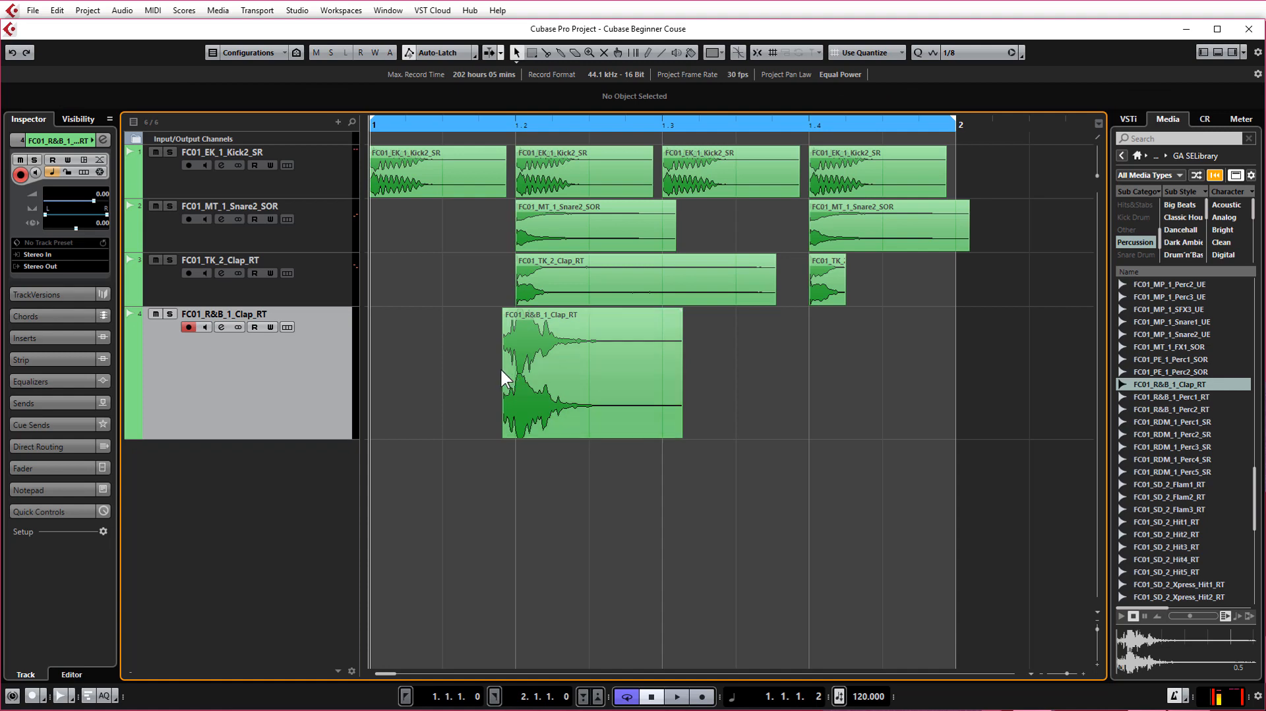
scroll(501, 370, up, 5)
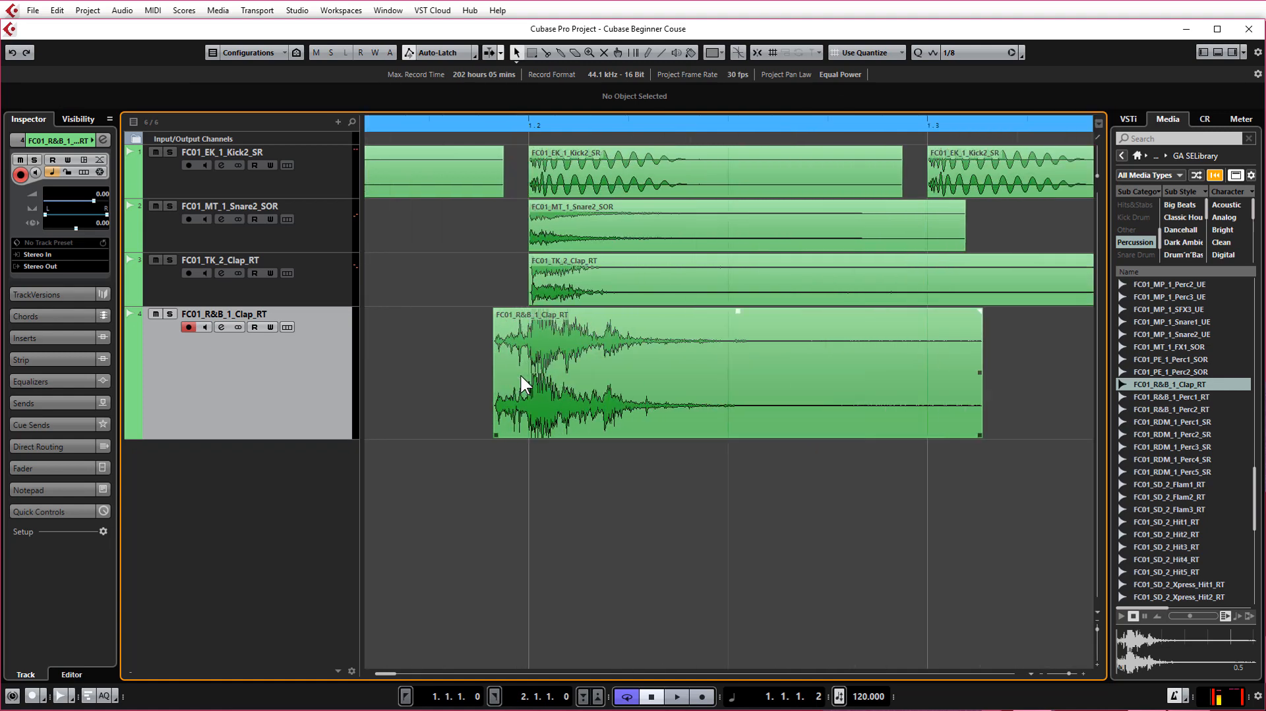
scroll(491, 381, up, 6)
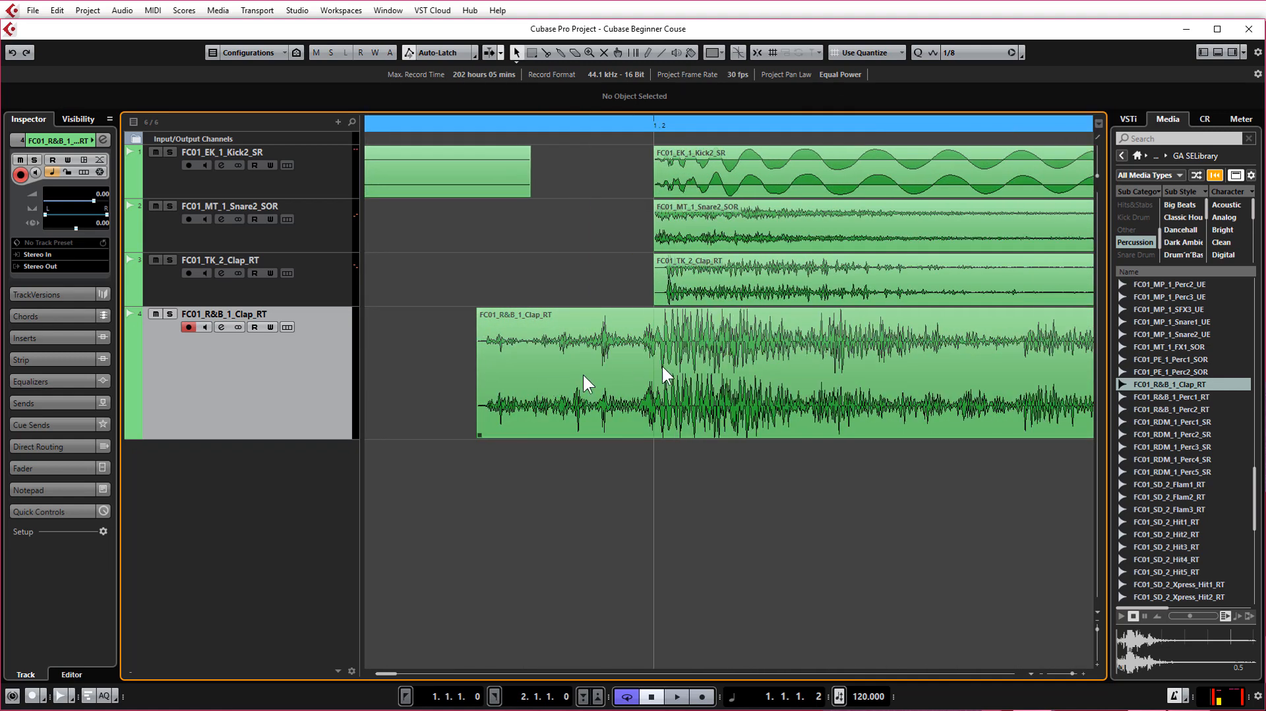
mouse_move(677, 355)
mouse_down()
mouse_move(704, 356)
mouse_move(668, 350)
mouse_up()
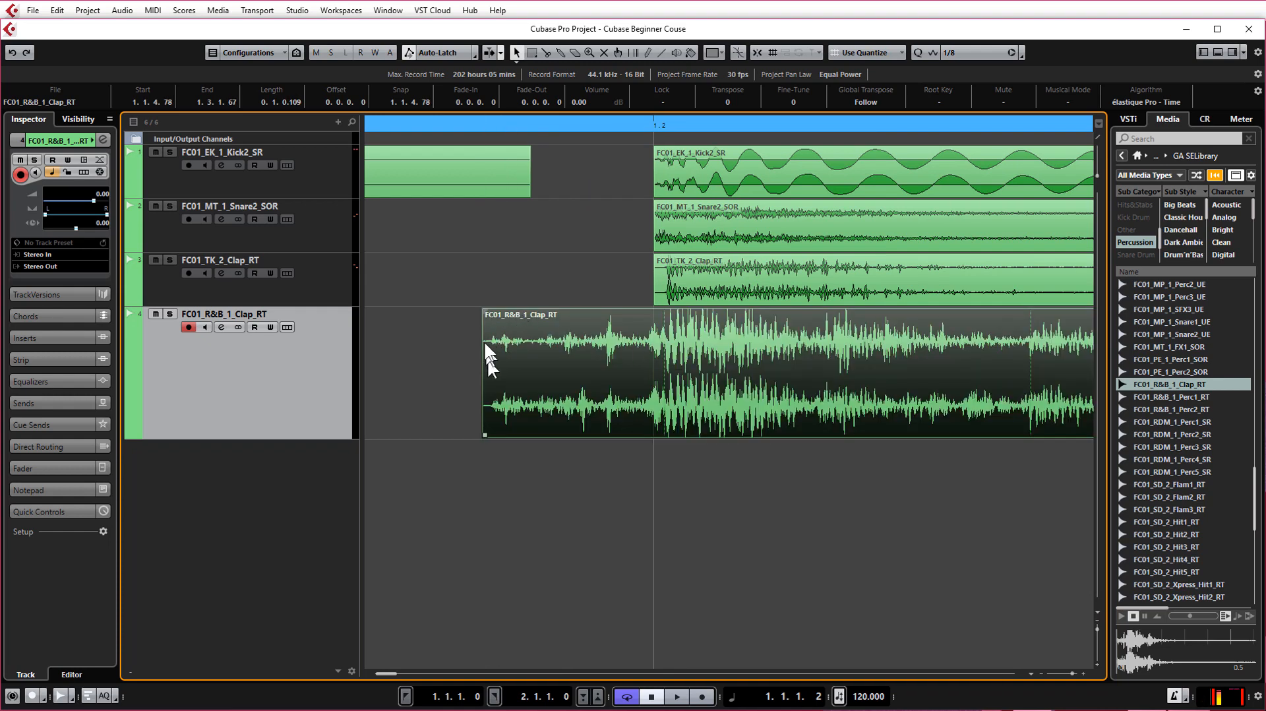
drag(531, 361, 694, 356)
scroll(586, 386, down, 1)
scroll(560, 385, down, 1)
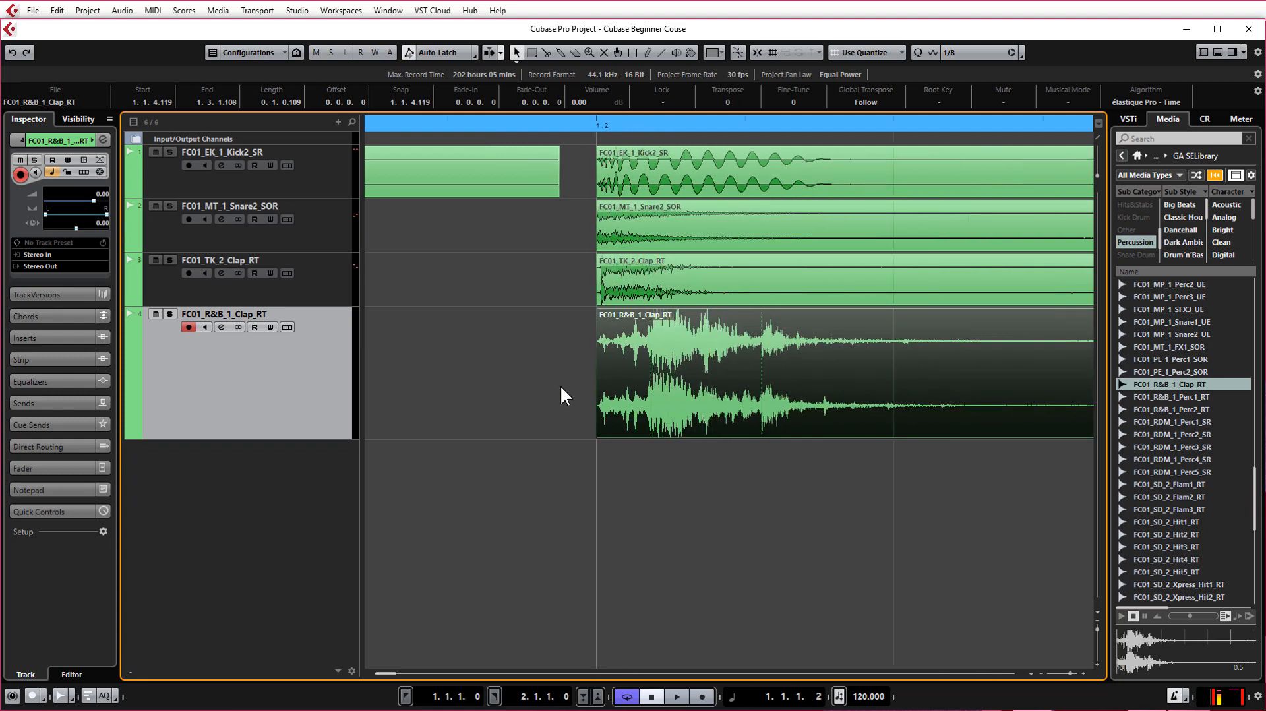
scroll(560, 386, down, 1)
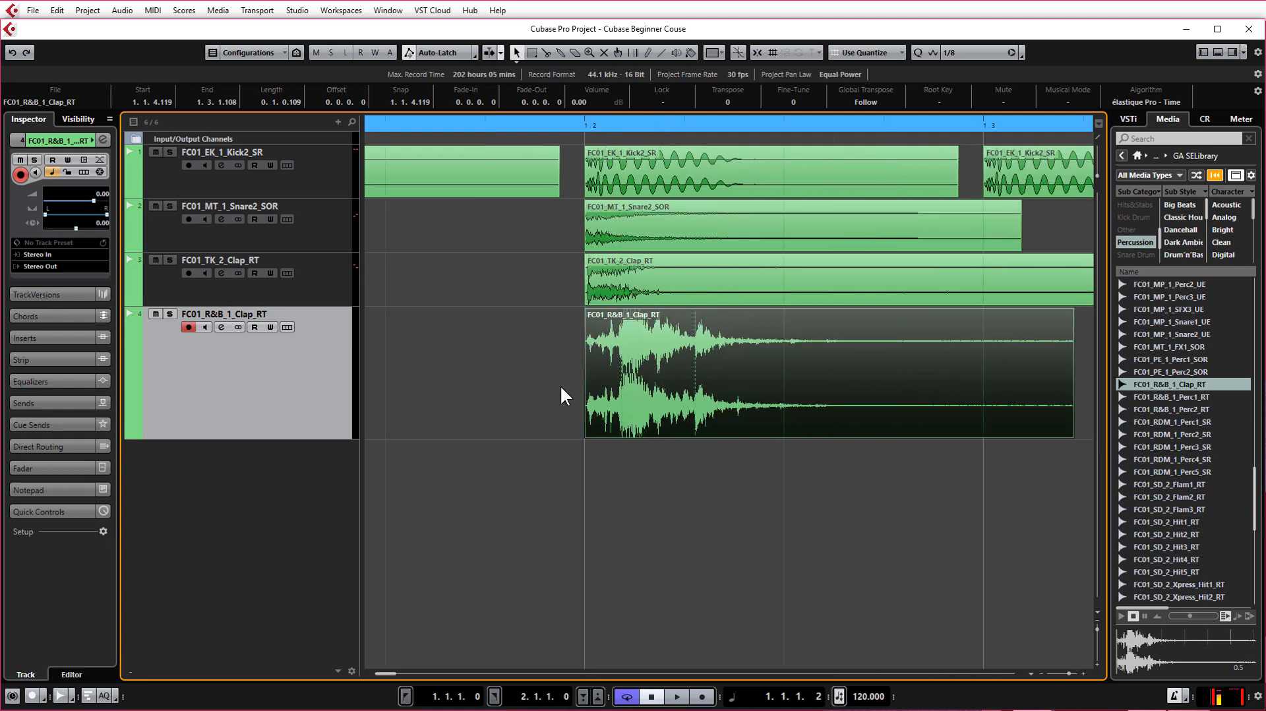
click(379, 125)
key(space)
key(space)
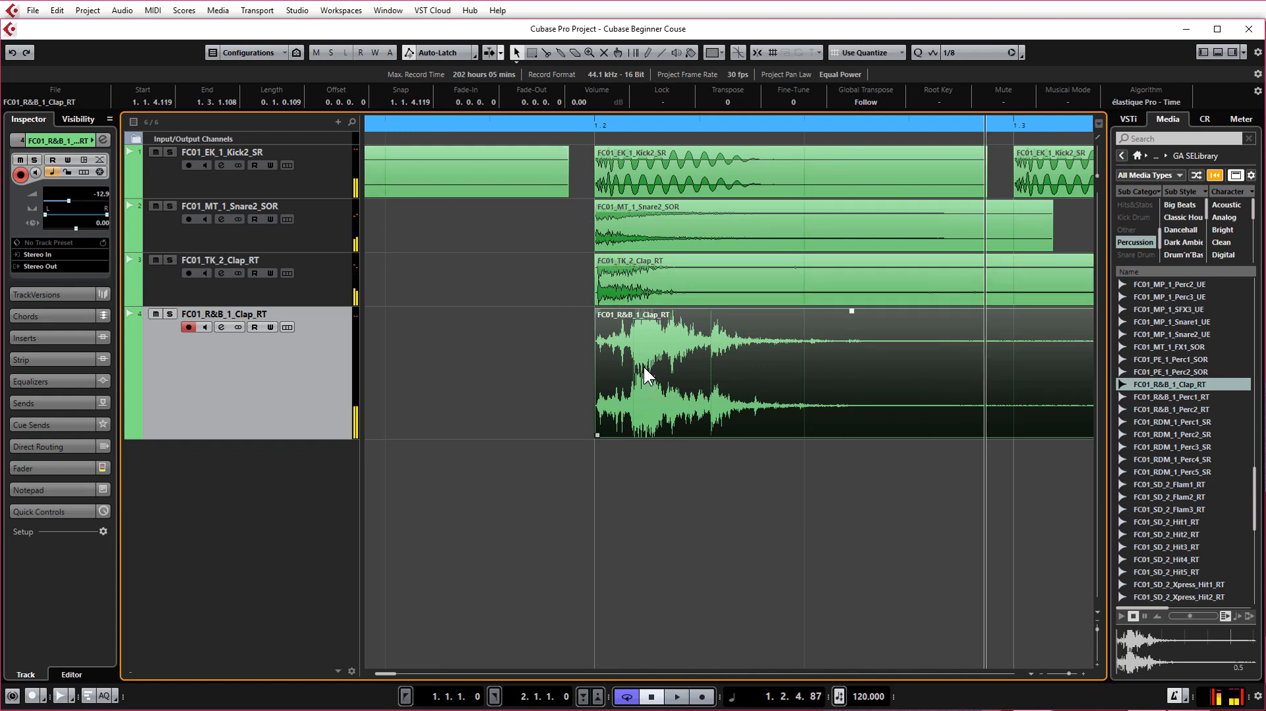
Move the R&B clap event to start at 1.1.4.76, lining up its main hit with beat 1.2.
drag(643, 343, 607, 340)
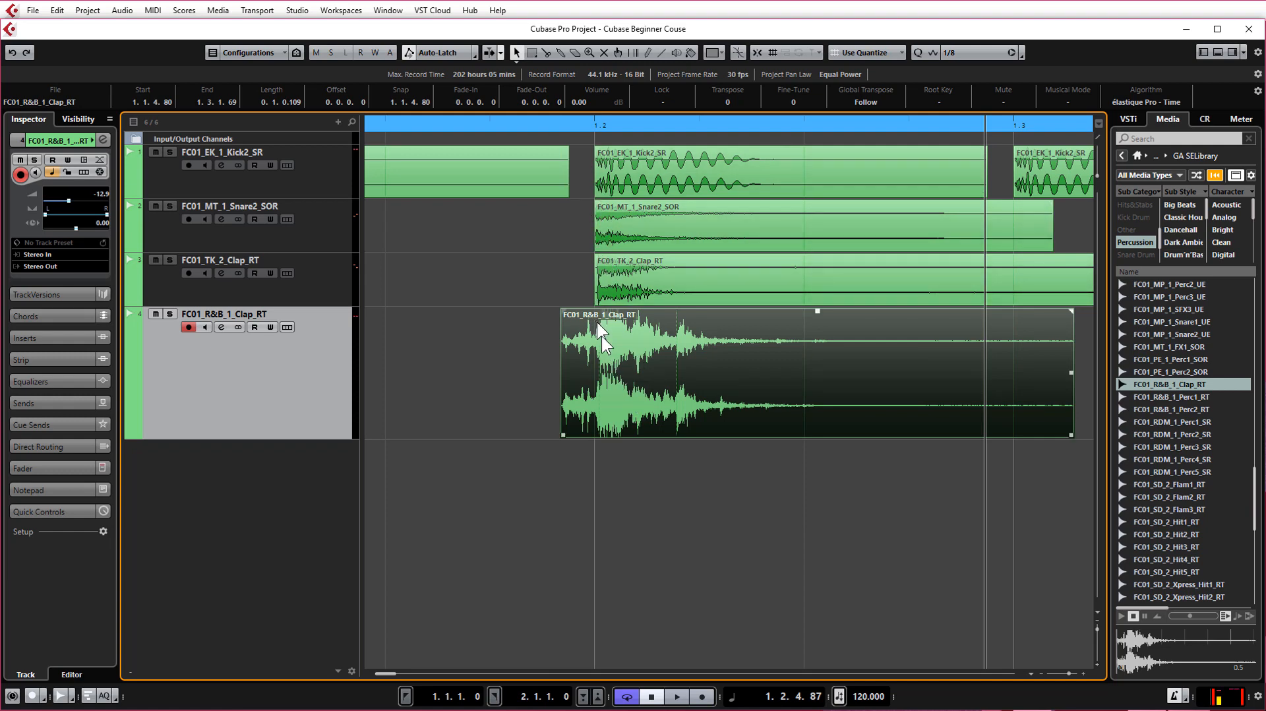
scroll(576, 418, up, 3)
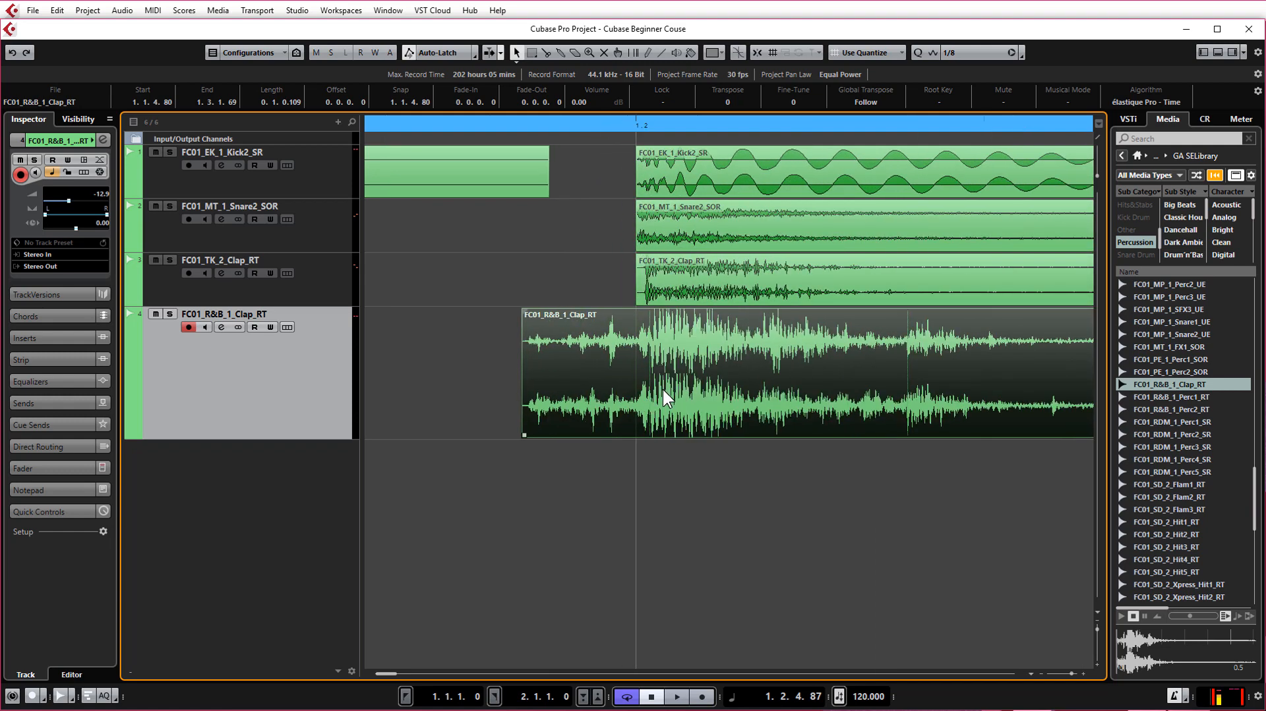
mouse_move(663, 390)
mouse_down()
mouse_move(644, 370)
mouse_move(664, 390)
mouse_up()
scroll(650, 480, down, 3)
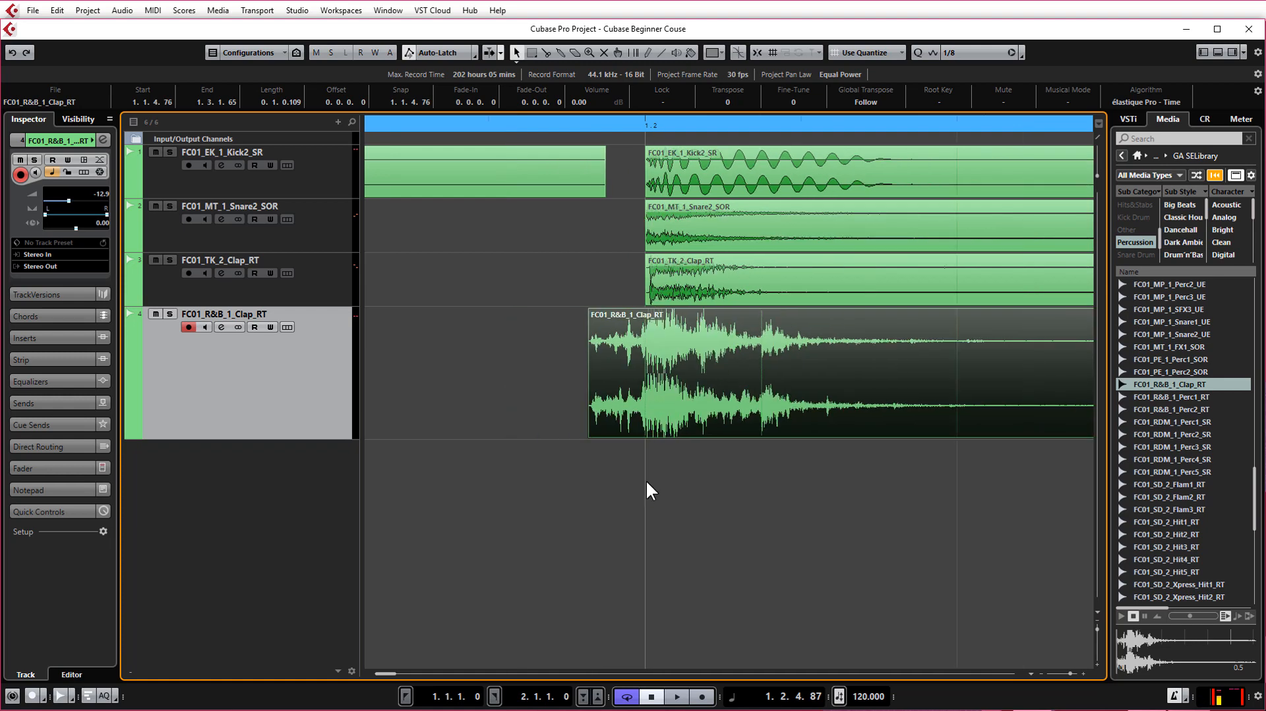
Turn on Snap and split the R&B clap event at 1.2.1.0.
scroll(647, 478, up, 2)
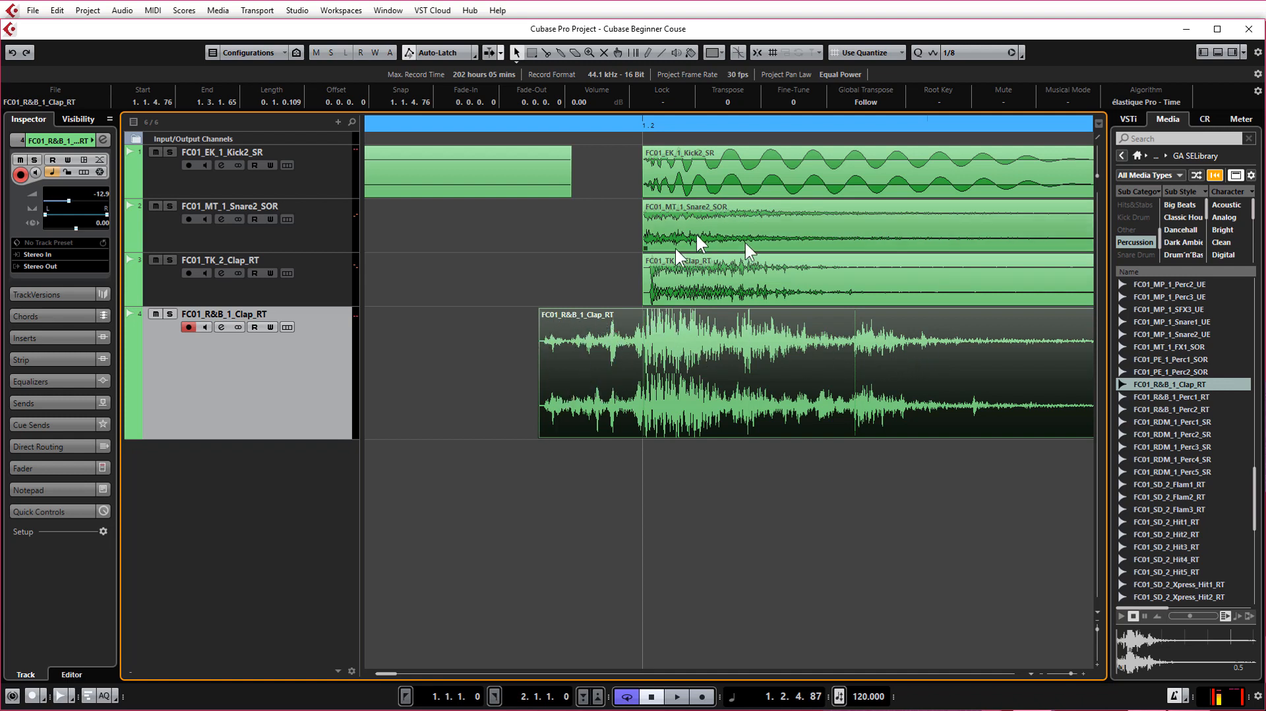
click(758, 50)
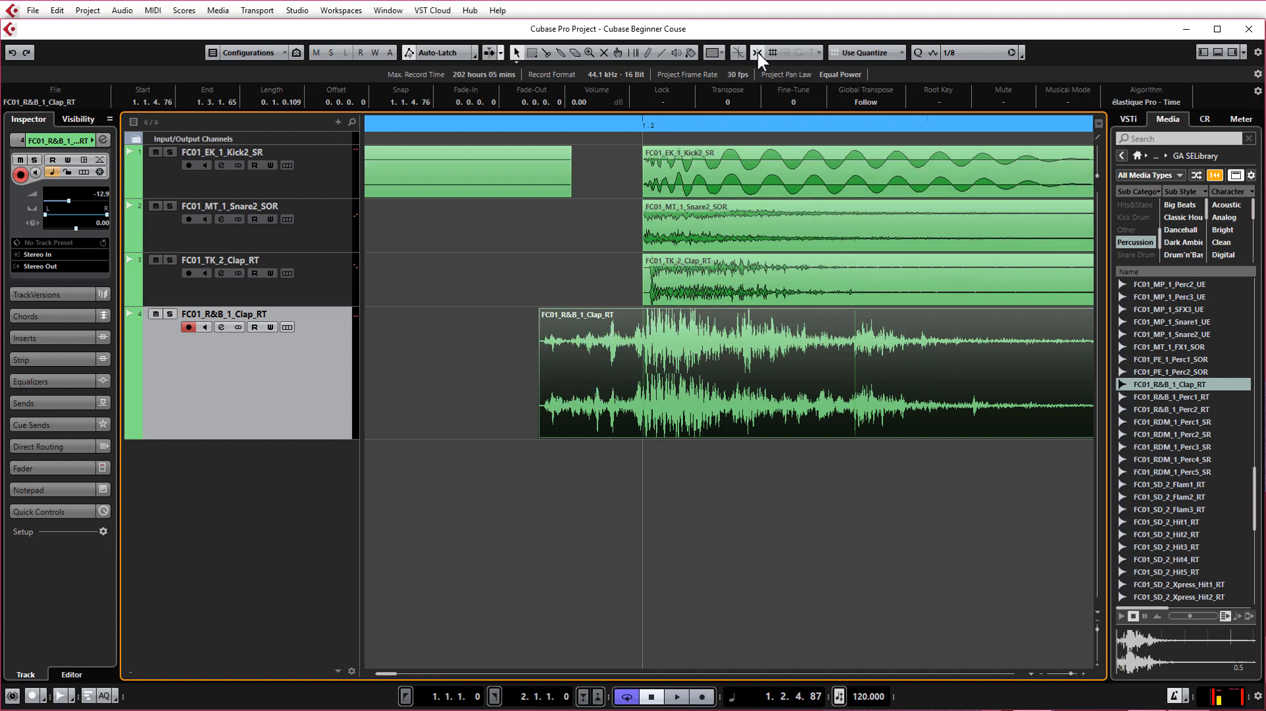
right_click(532, 240)
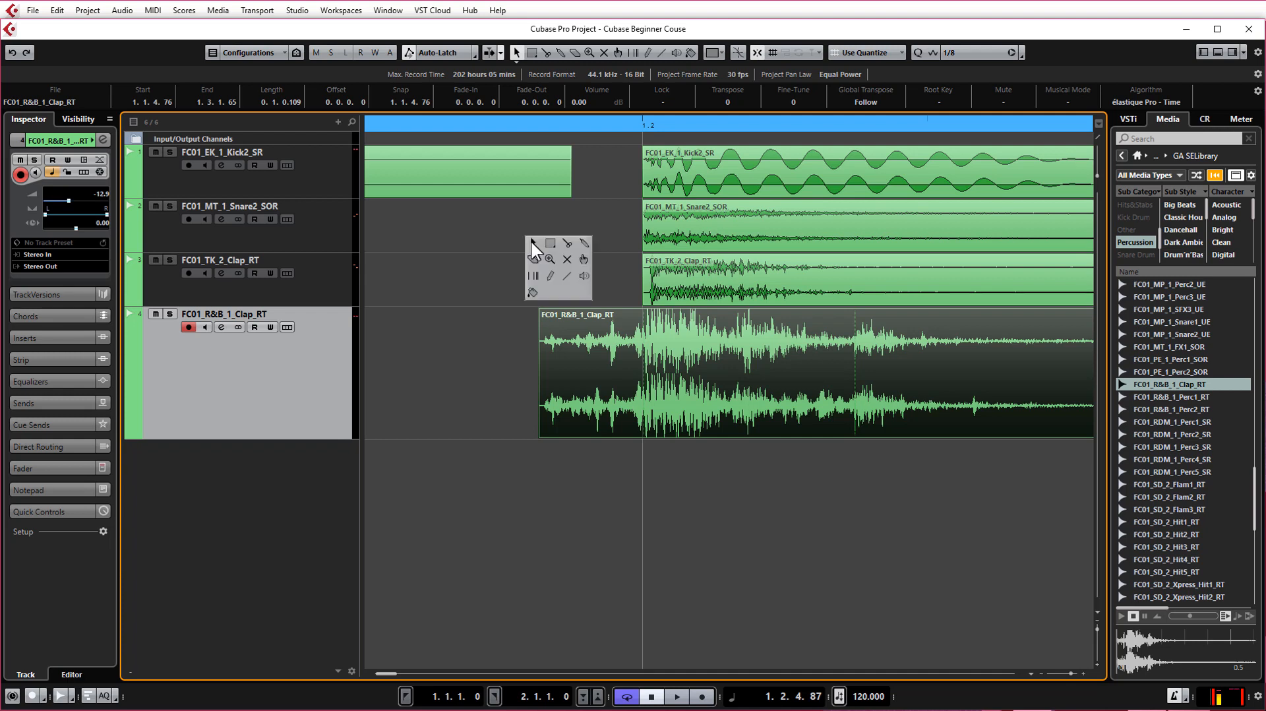
click(568, 243)
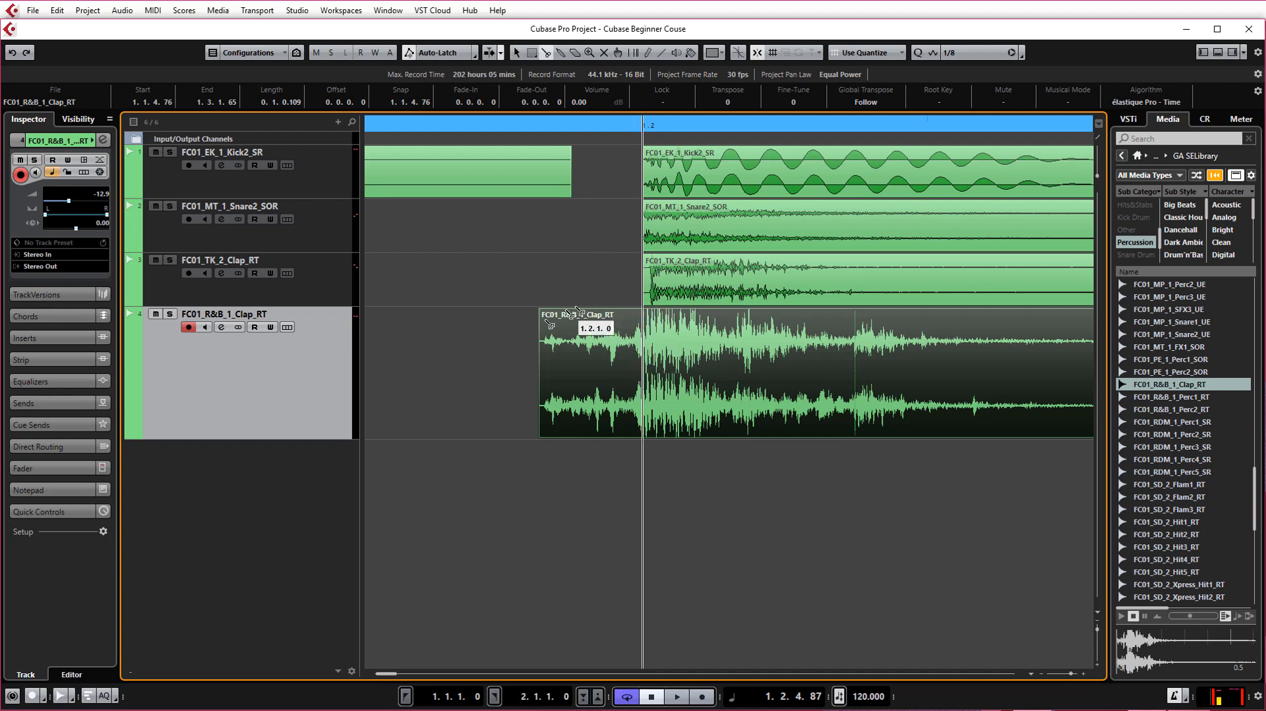
click(649, 358)
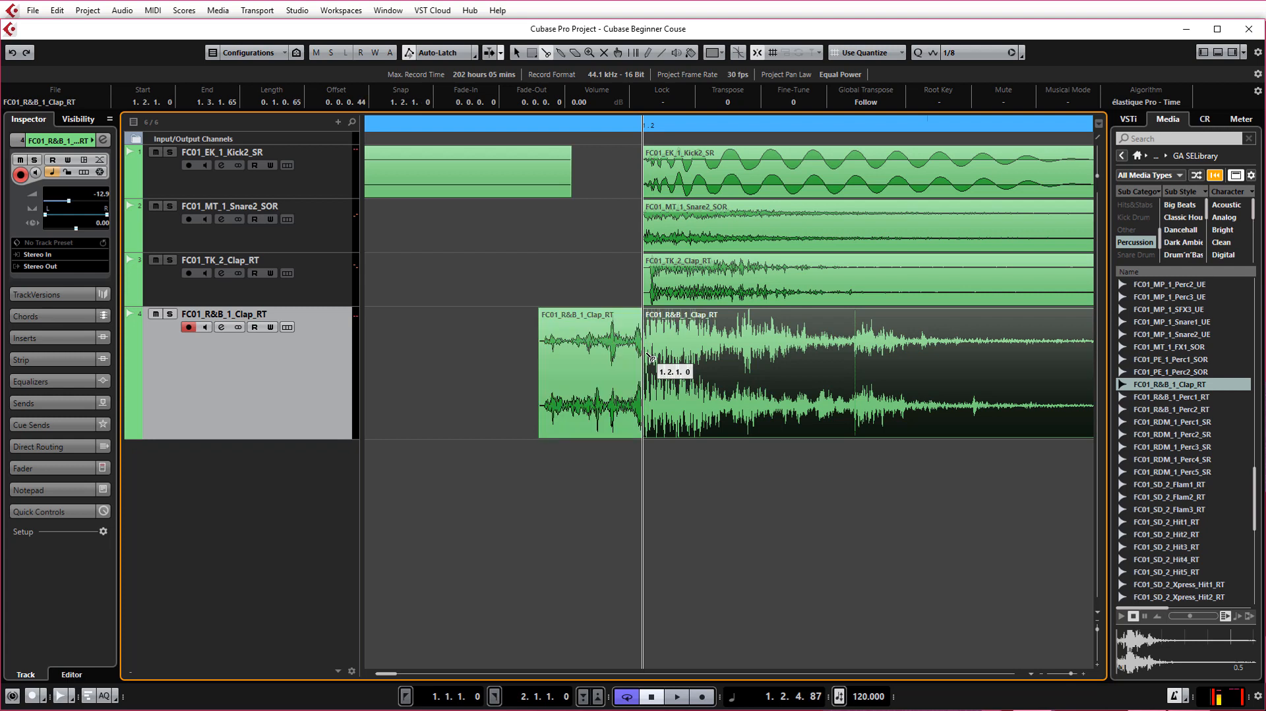
Mute the part of the split R&B clap that starts at beat 1.2 and deselect it.
right_click(564, 245)
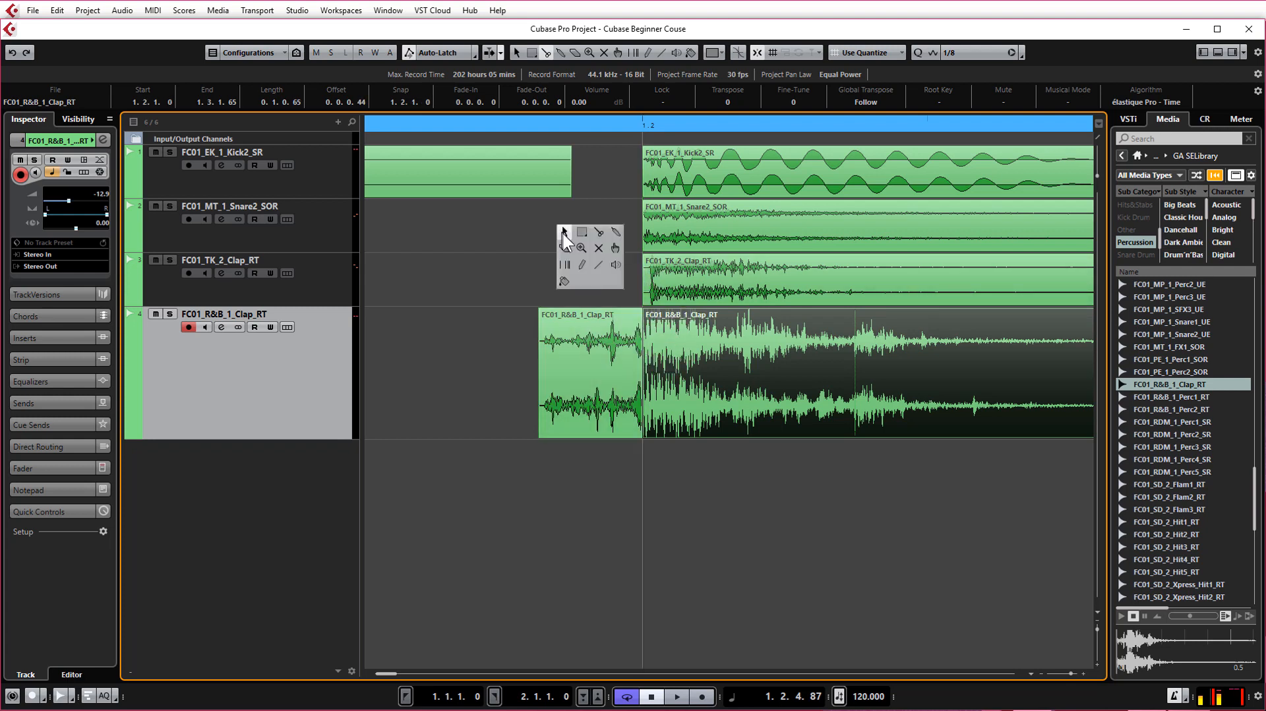
click(599, 247)
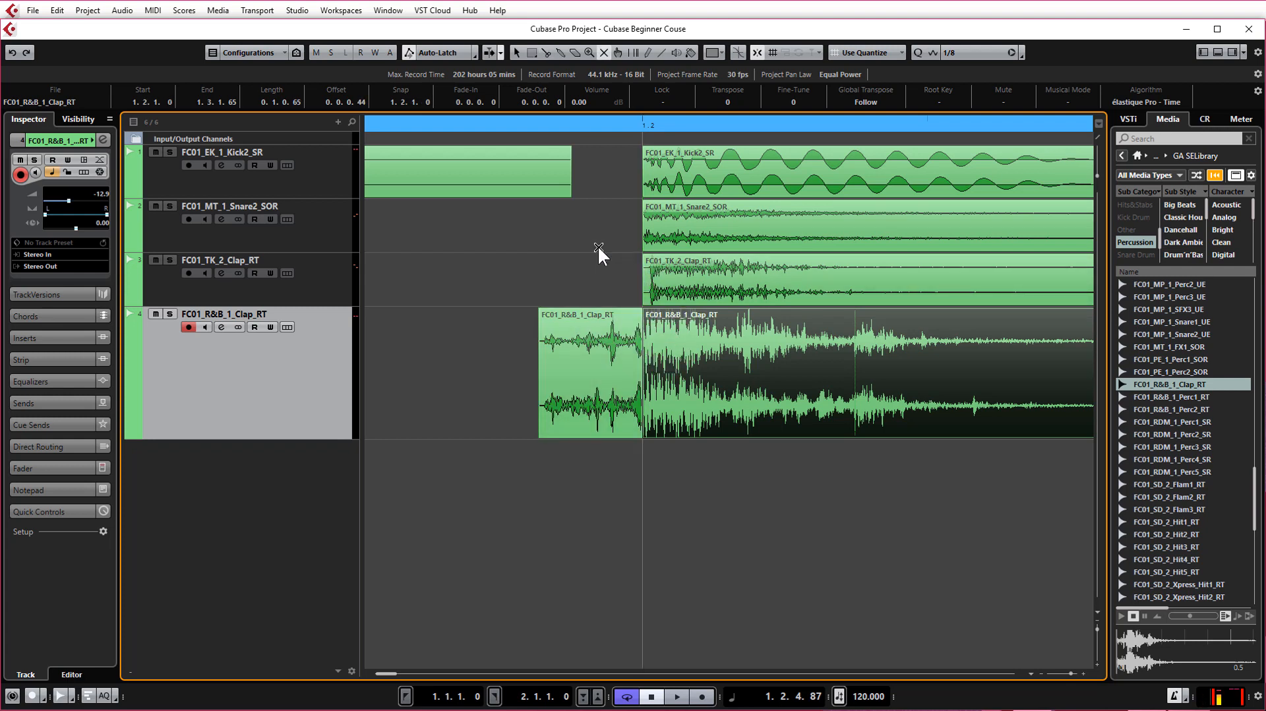
click(742, 362)
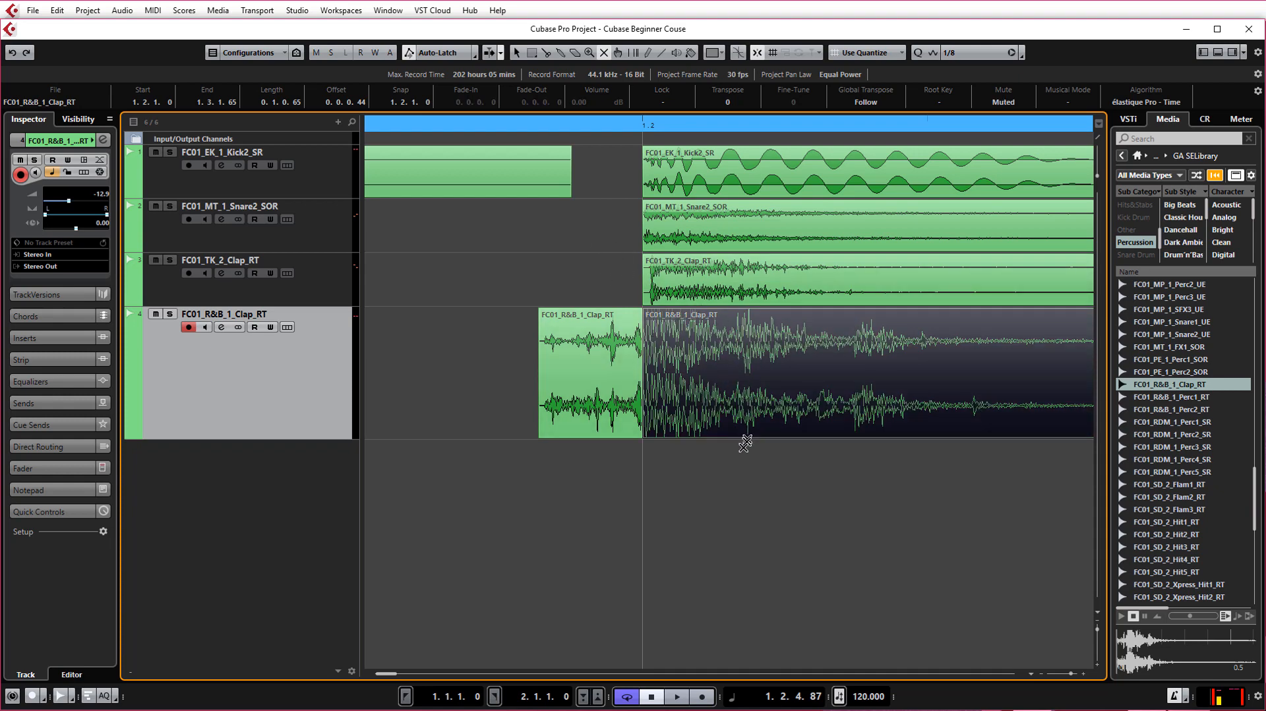
click(743, 473)
Switch back to the Object Selection tool and add a 0.0.0.14 fade-in to the R&B clap part before beat 1.2.
right_click(776, 473)
click(778, 480)
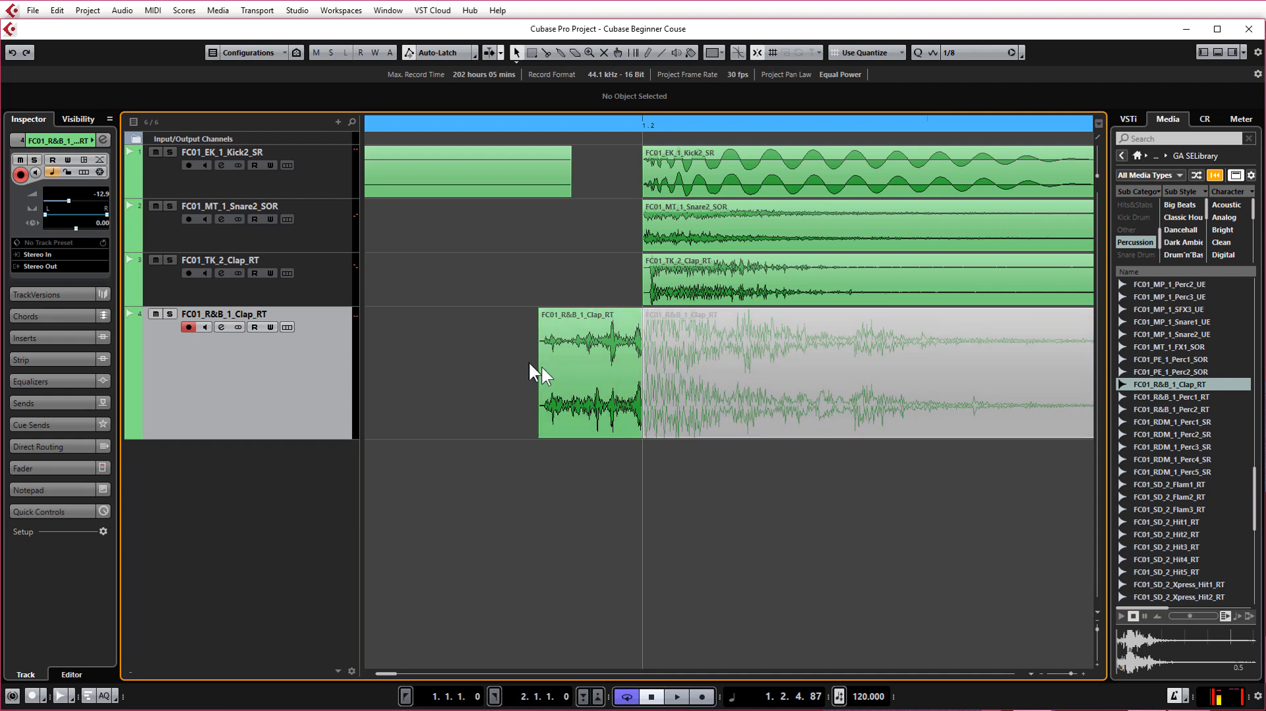
drag(540, 310, 638, 312)
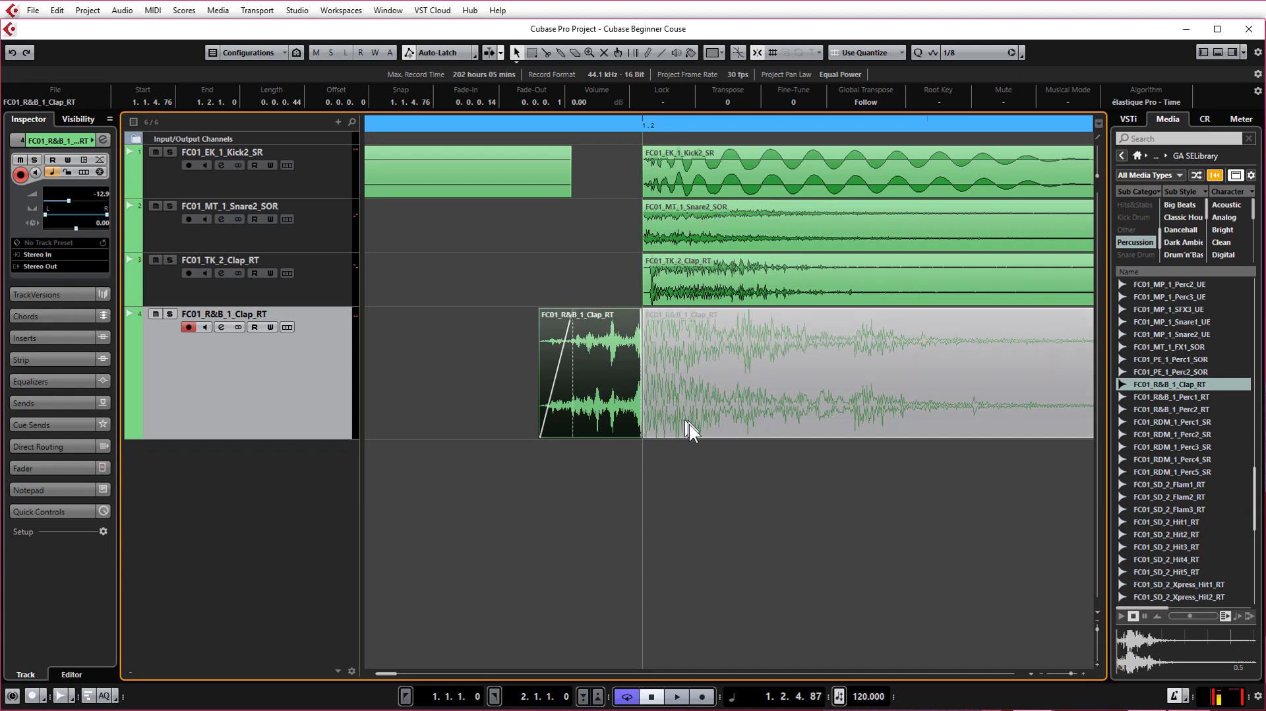
scroll(707, 434, down, 9)
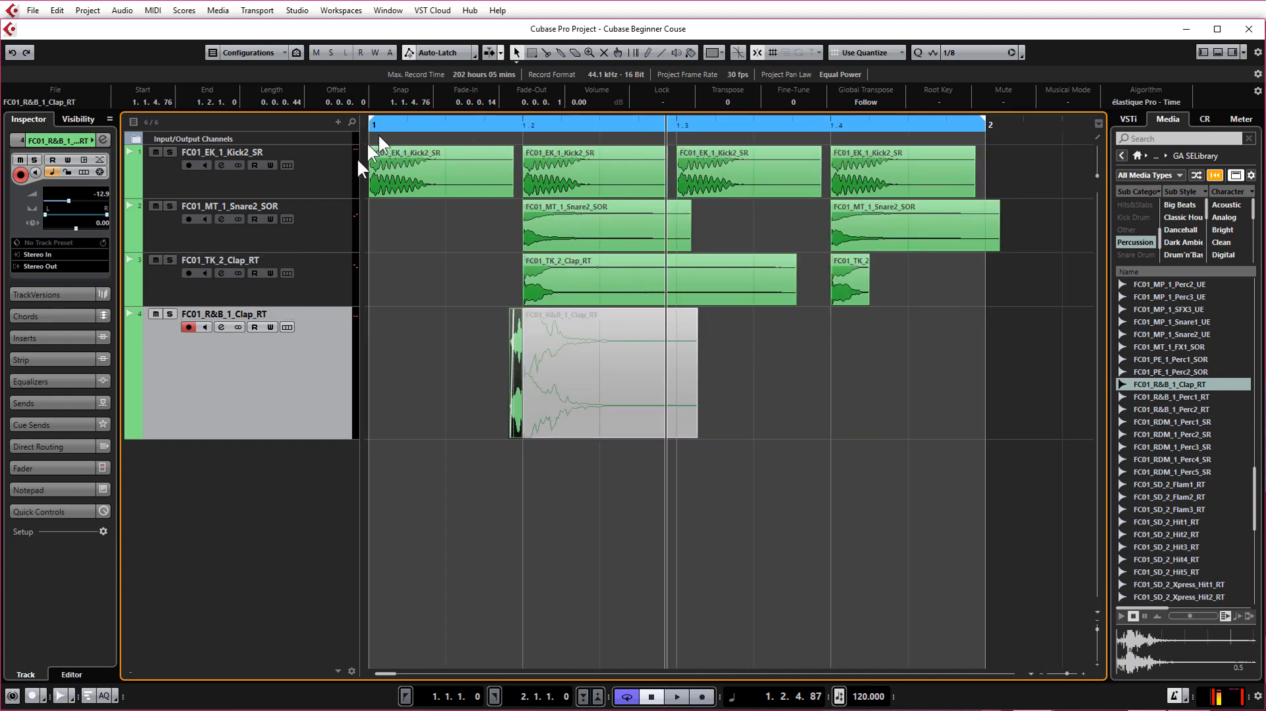
Play the loop from bar 1 to check the R&B clap, and return its track to normal height.
click(369, 126)
key(space)
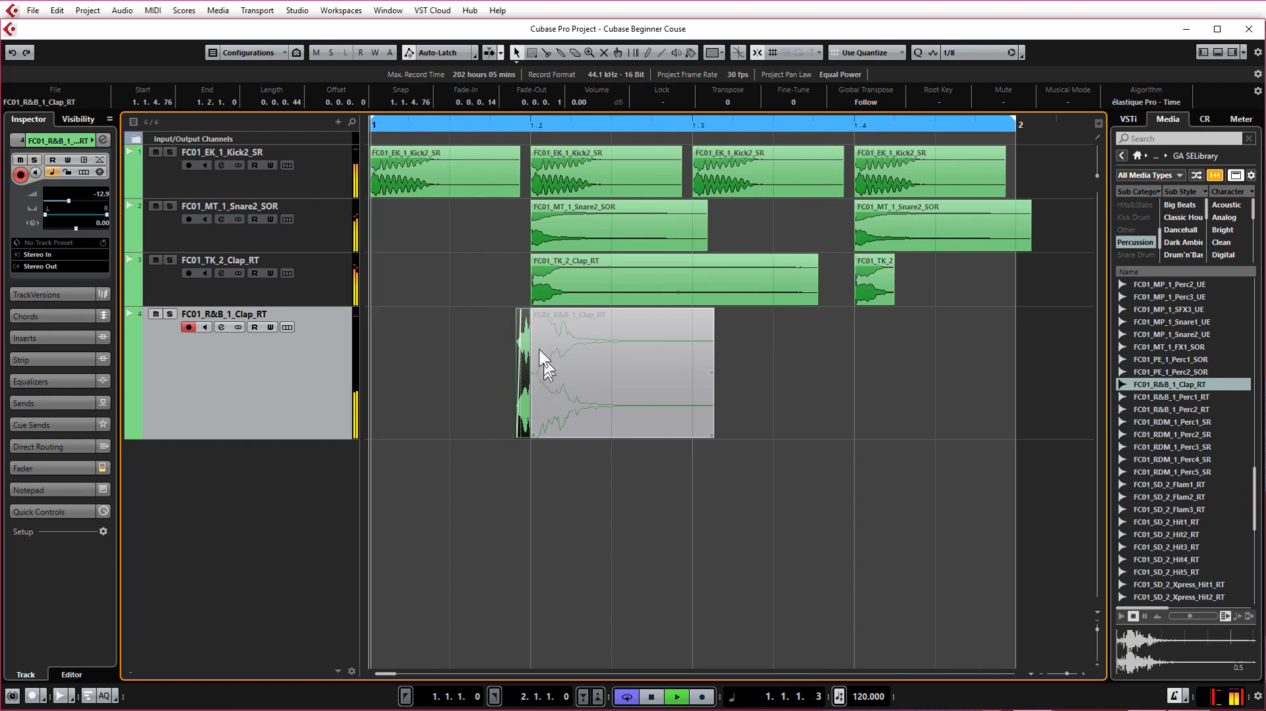
key(space)
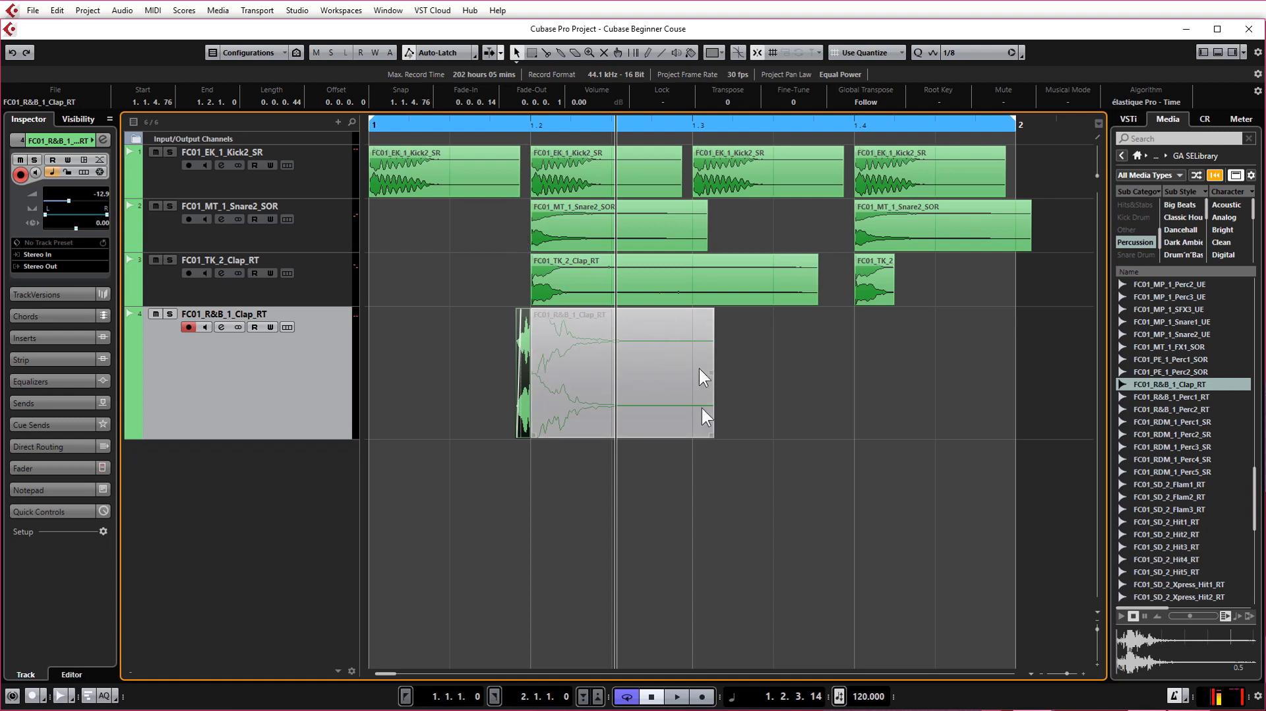
key(z)
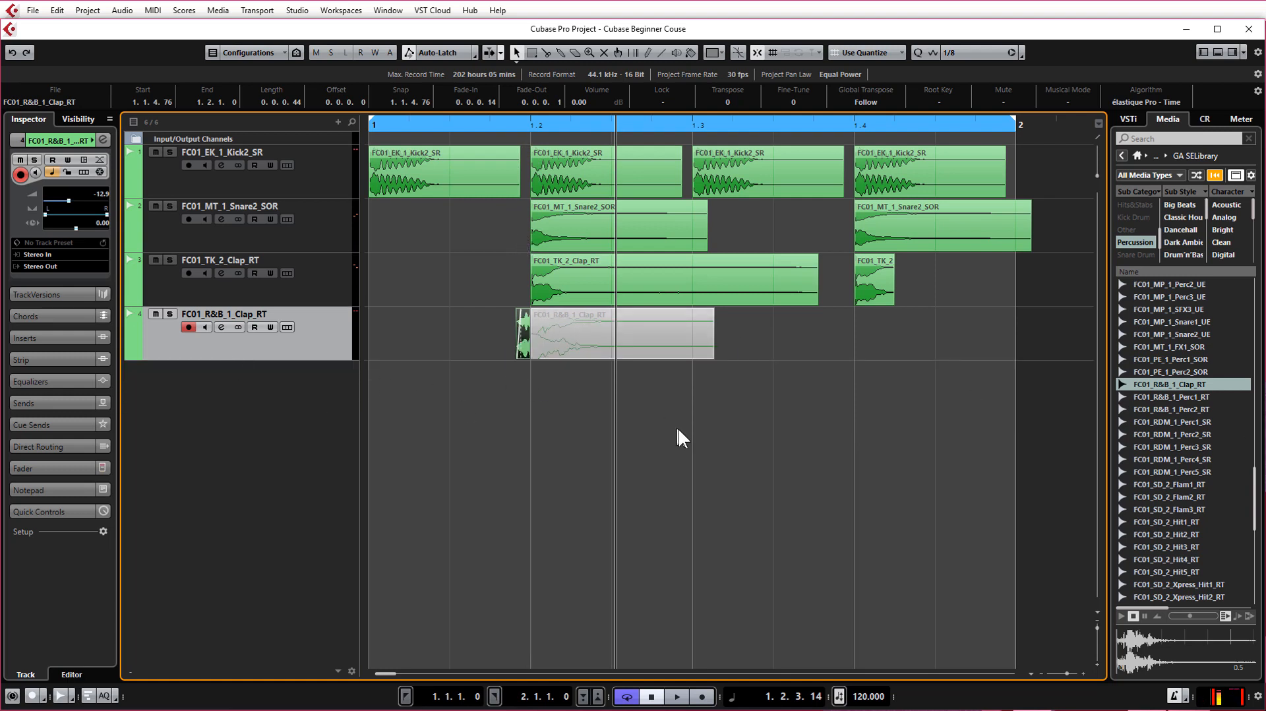
Change the media browser's sub category filter from Percussion to HiHats.
click(1138, 239)
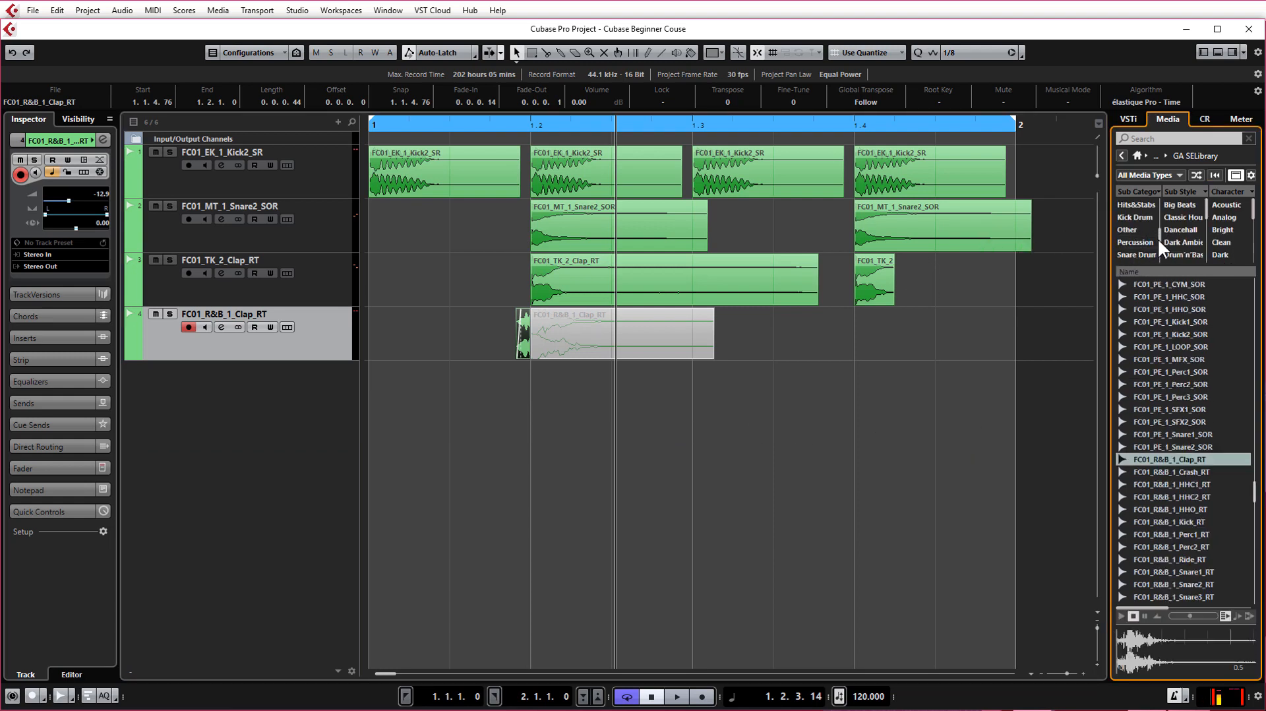
scroll(1141, 239, up, 1)
click(1127, 203)
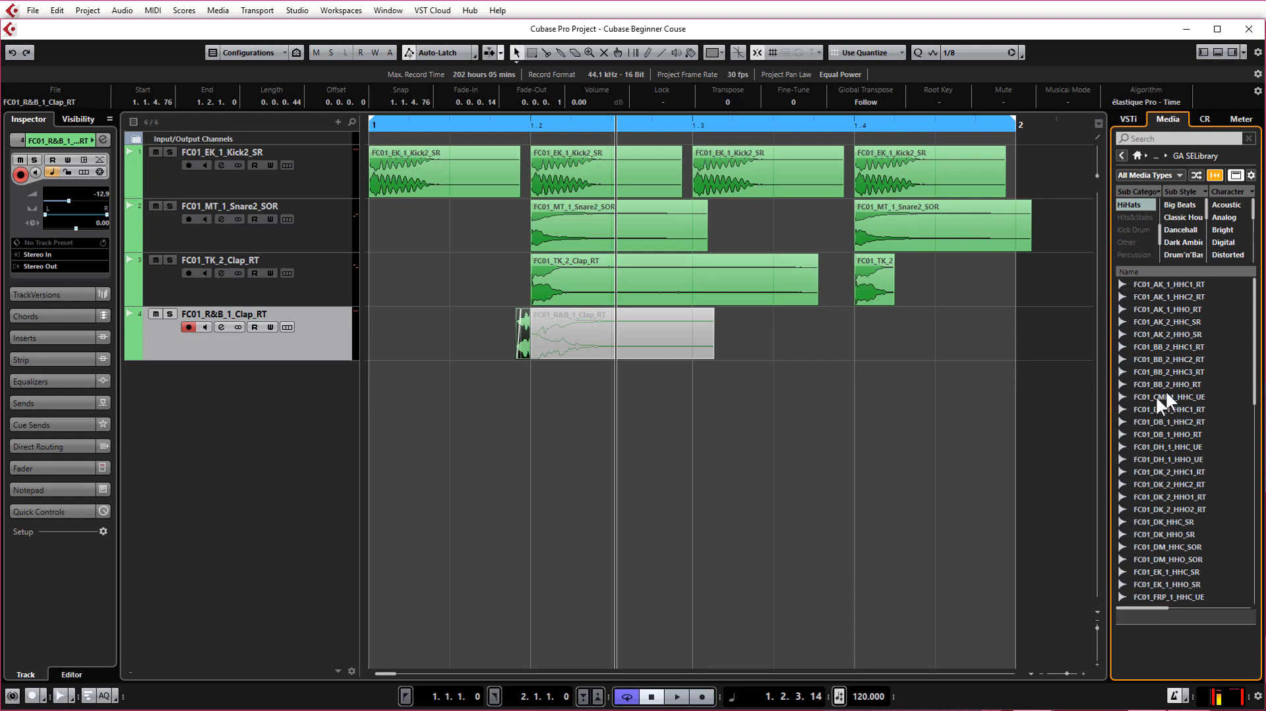
Audition hi-hat samples in the filtered list, including FC01_CMI_1_HHC_UE, FC01_DH_1_HHO_UE and FC01_HK_2_HHO_SR.
click(1194, 396)
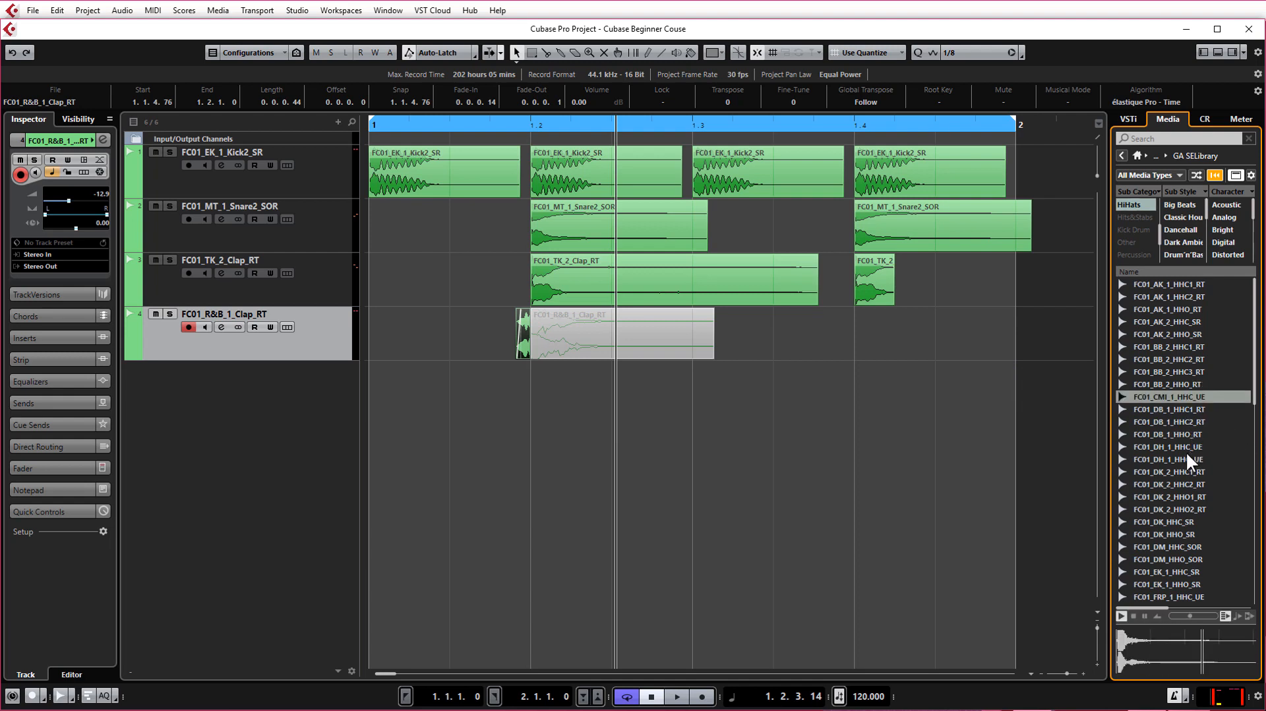
click(1186, 460)
scroll(1168, 482, down, 7)
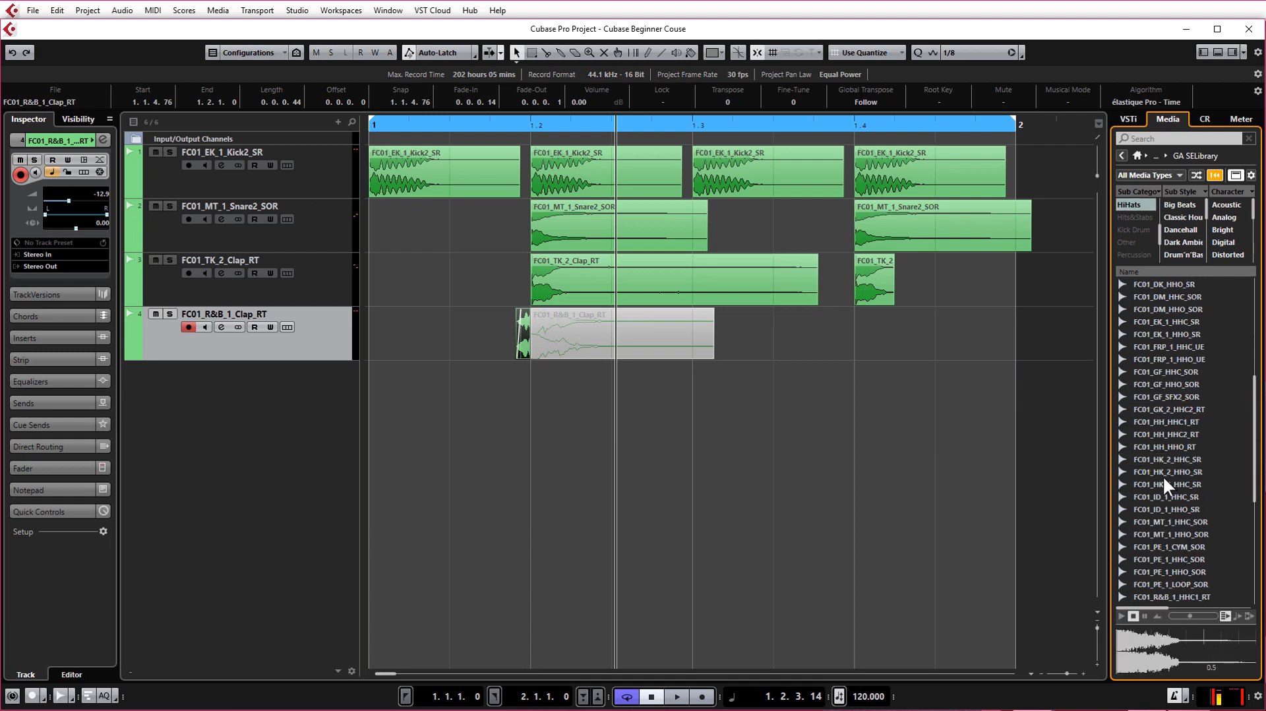
click(1168, 472)
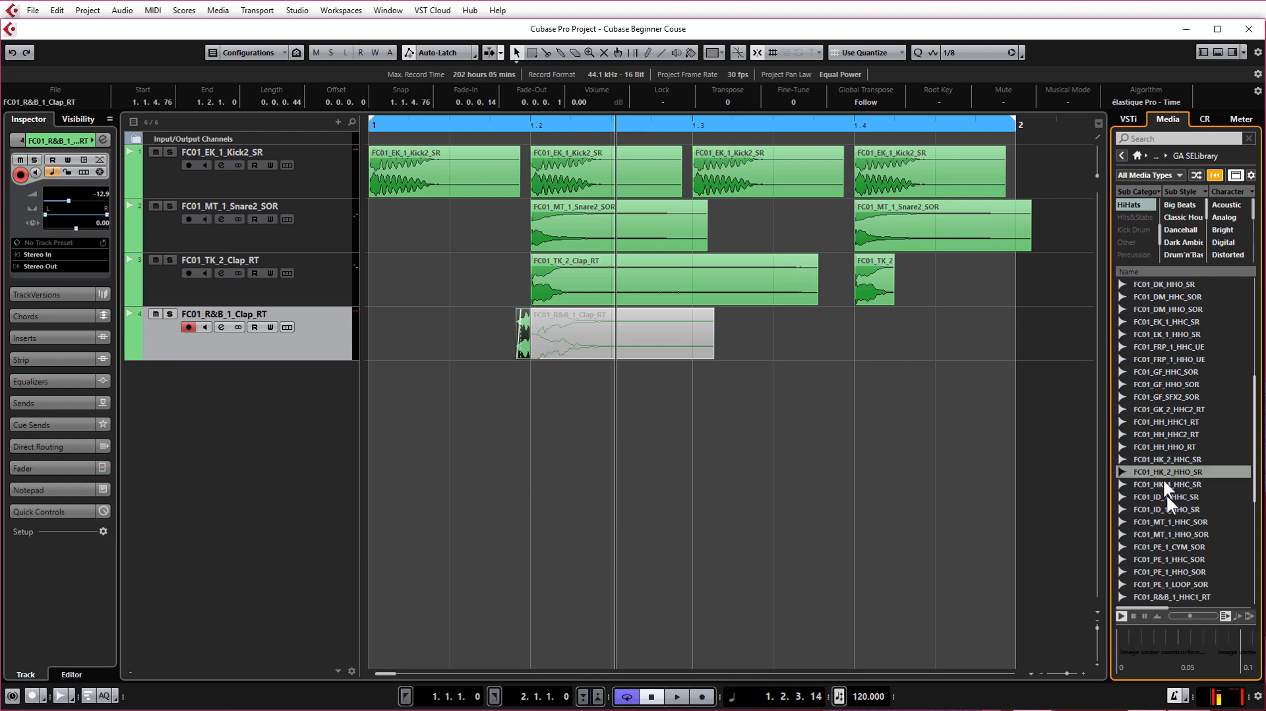
Import FC01_MT_1_HHC_SOR and FC01_MT_1_HHO_SOR onto different new tracks below the R&B clap, copying the files to the working directory.
click(1170, 533)
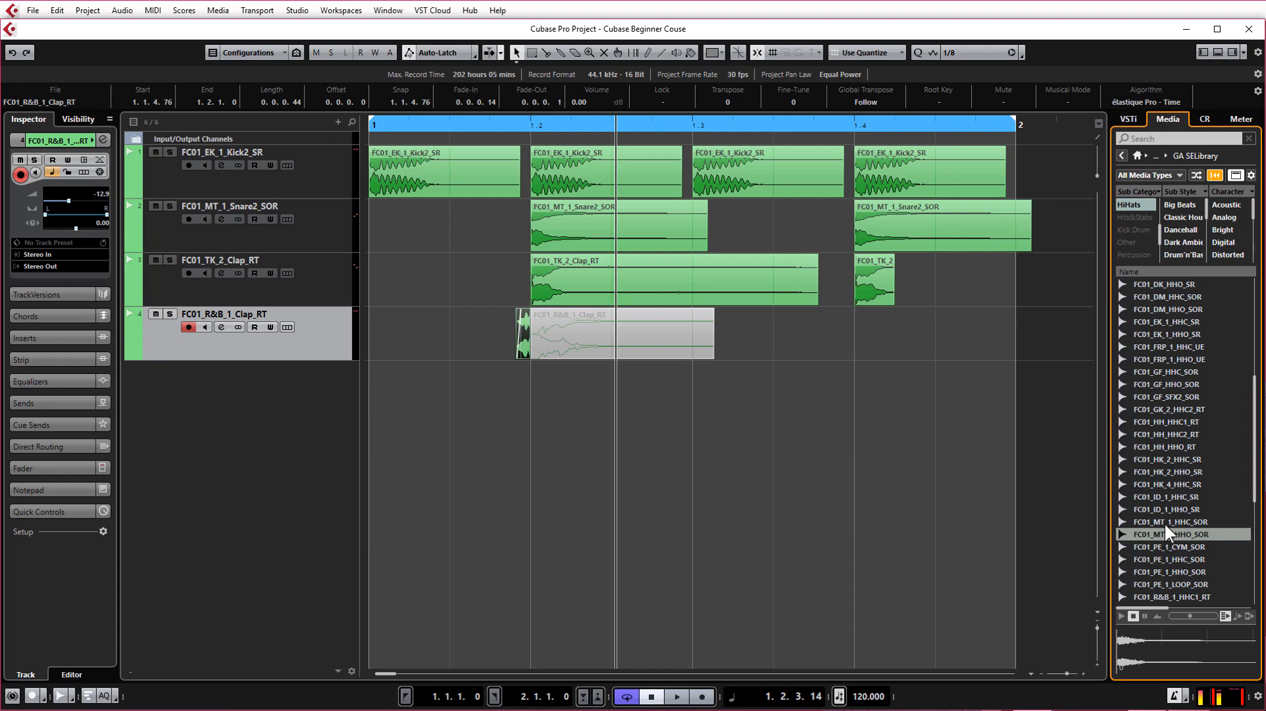
shift+click(1164, 521)
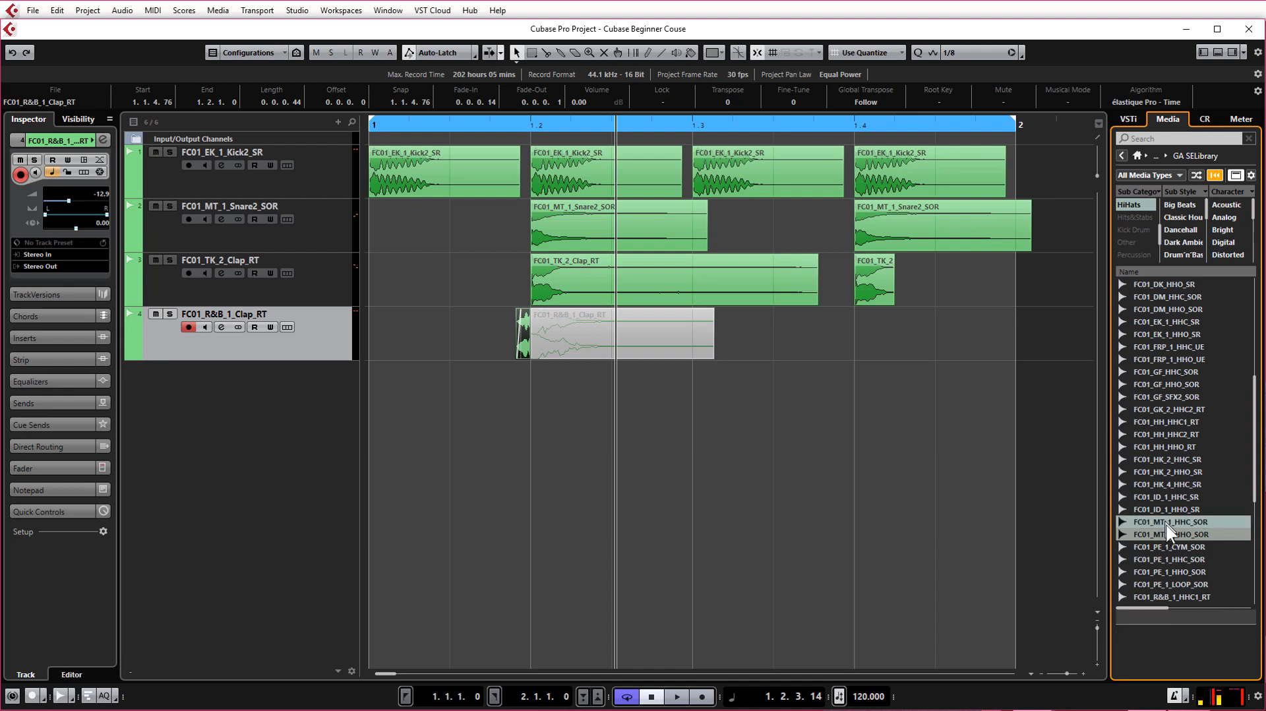
drag(1171, 522, 457, 391)
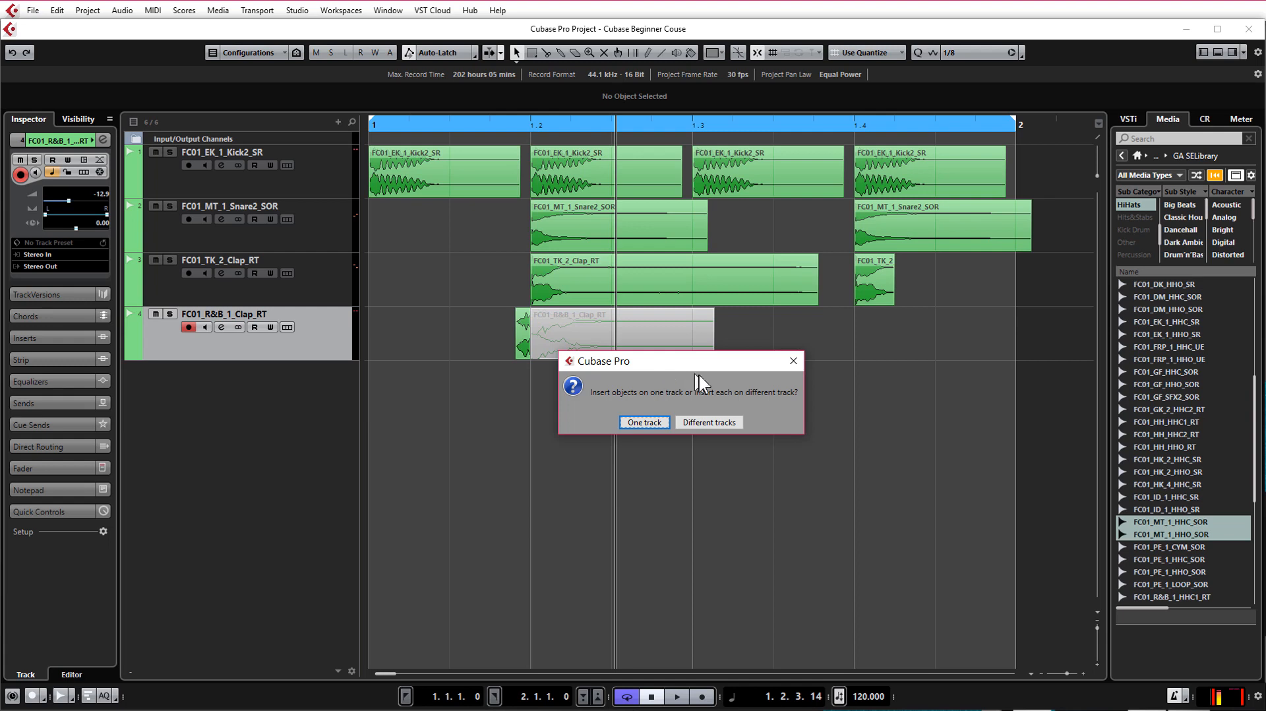
click(707, 422)
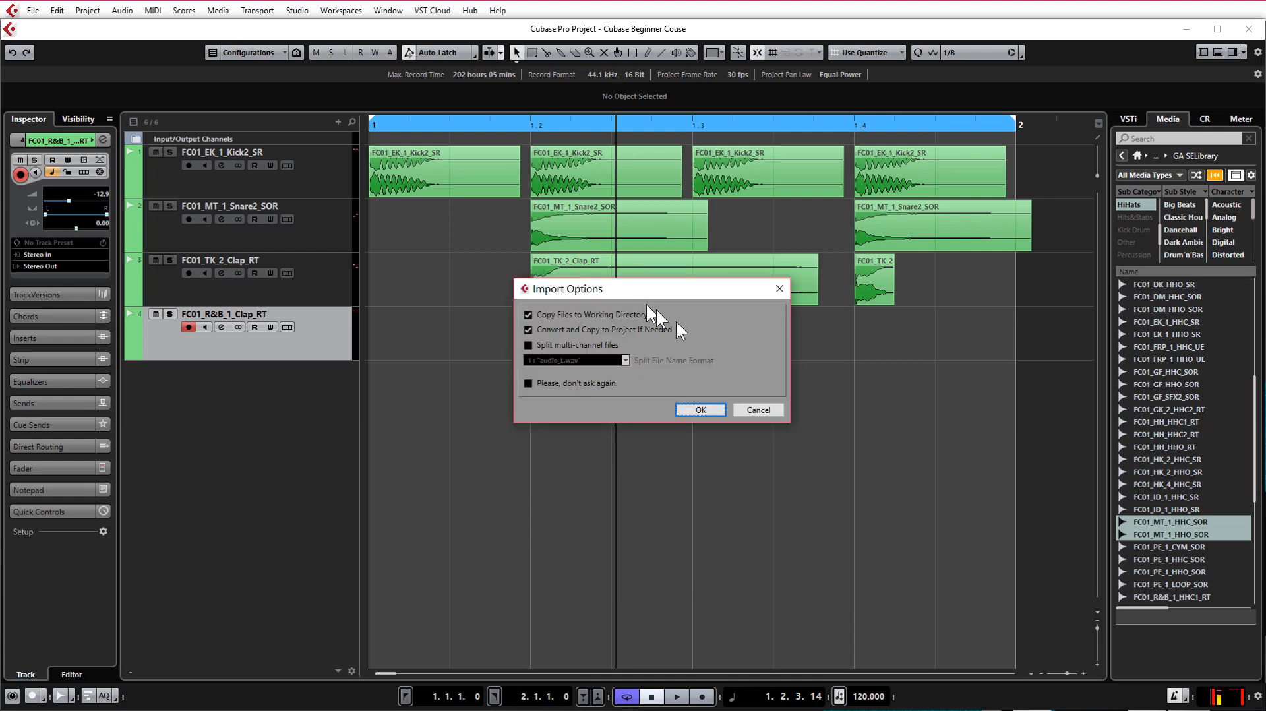
click(700, 410)
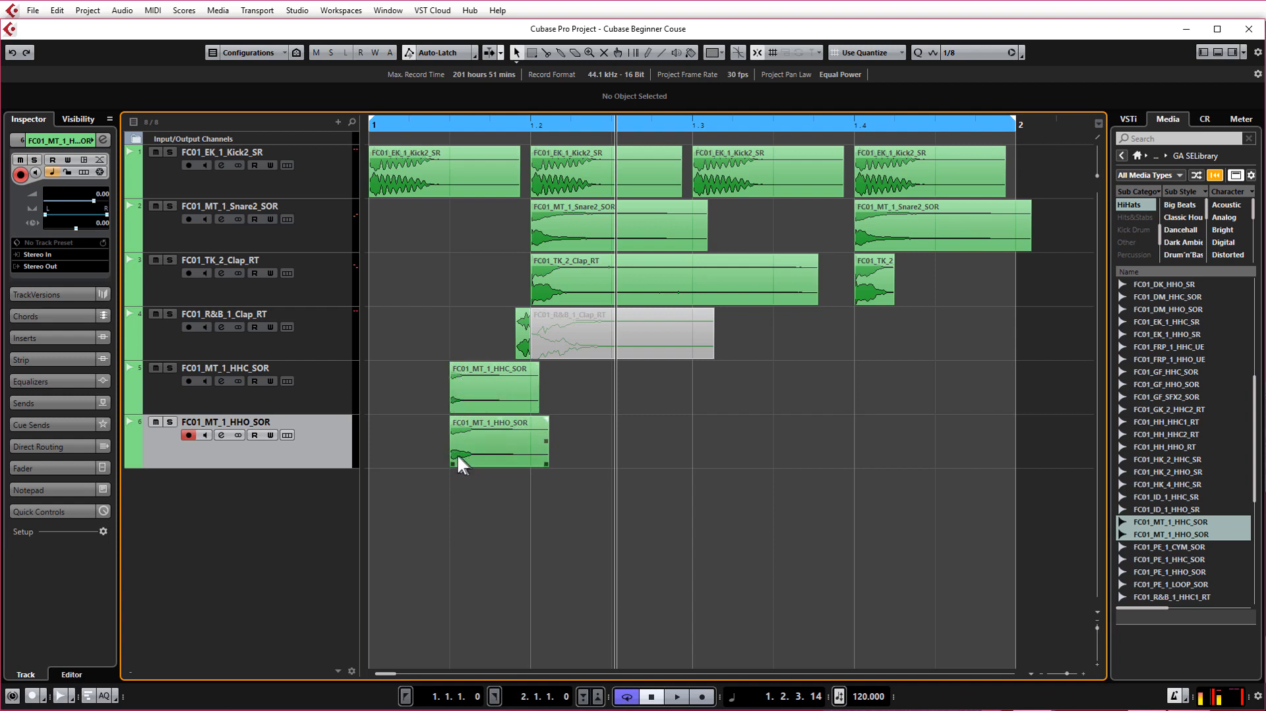
Mute the FC01_MT_1_HHC_SOR track and lower the hi-hat track volumes, with FC01_MT_1_HHO_SOR at about -12.5 dB.
click(339, 398)
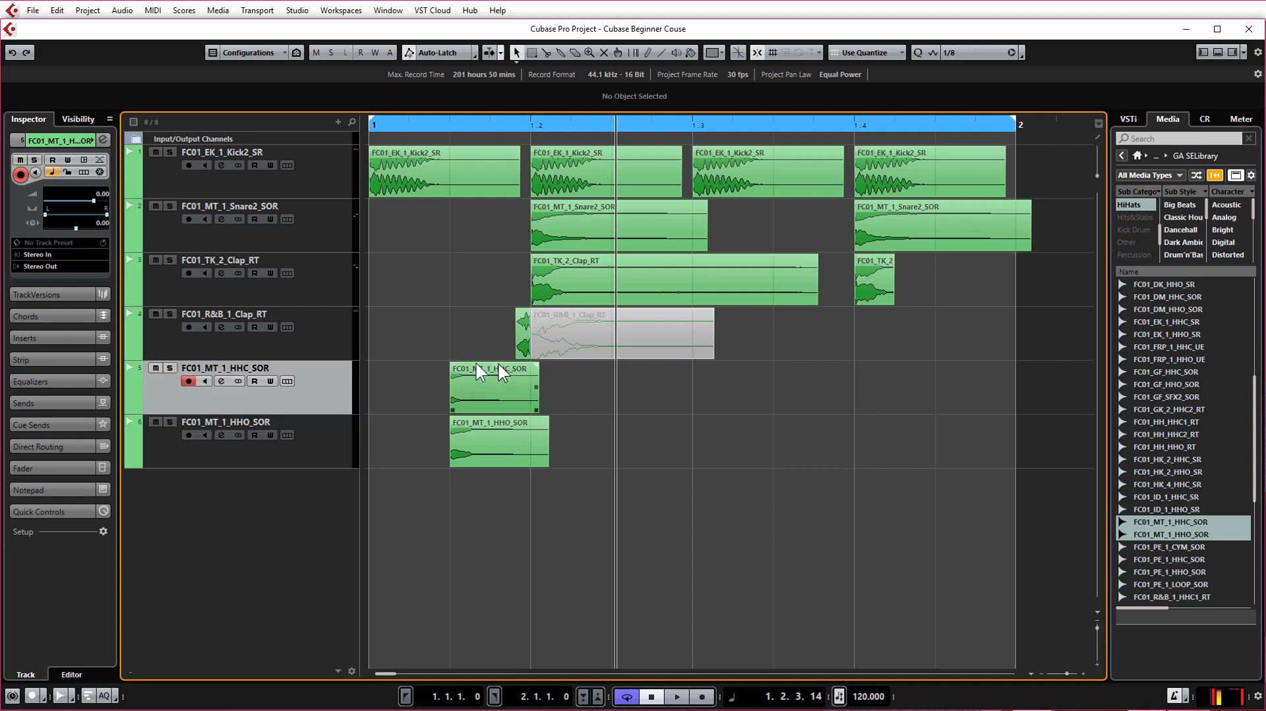
click(155, 368)
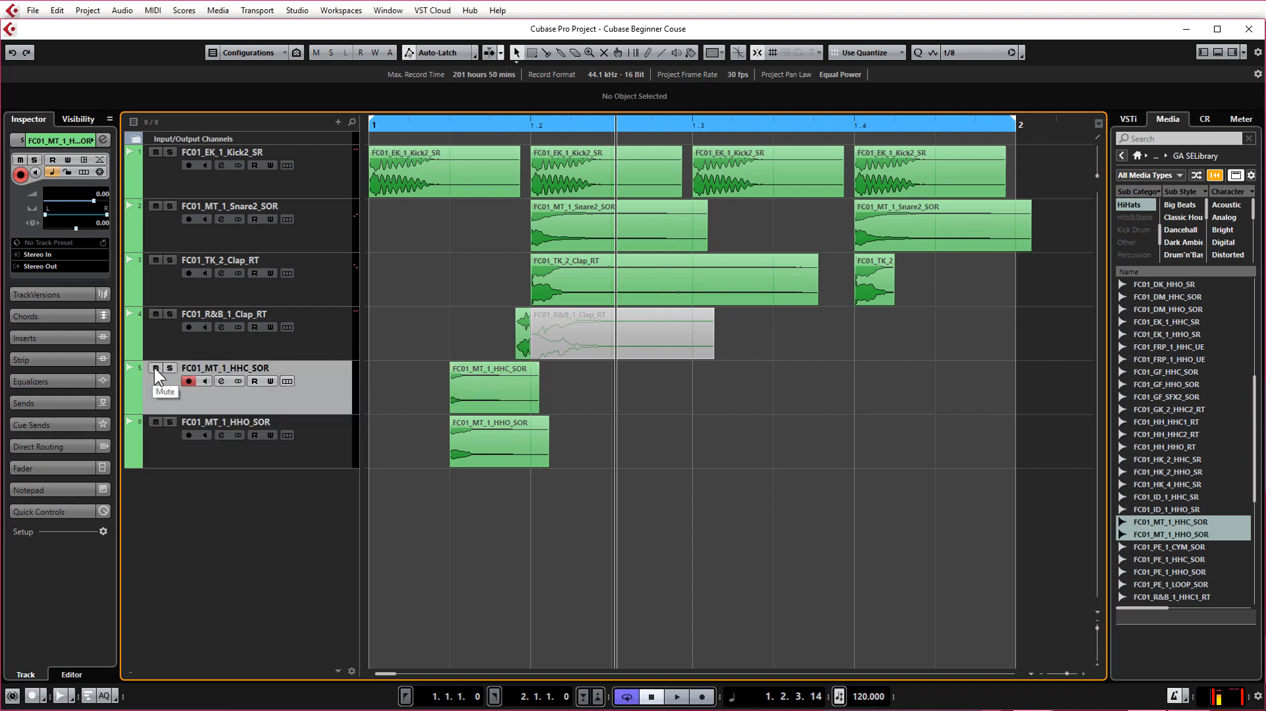
click(374, 125)
key(Down)
drag(93, 198, 80, 200)
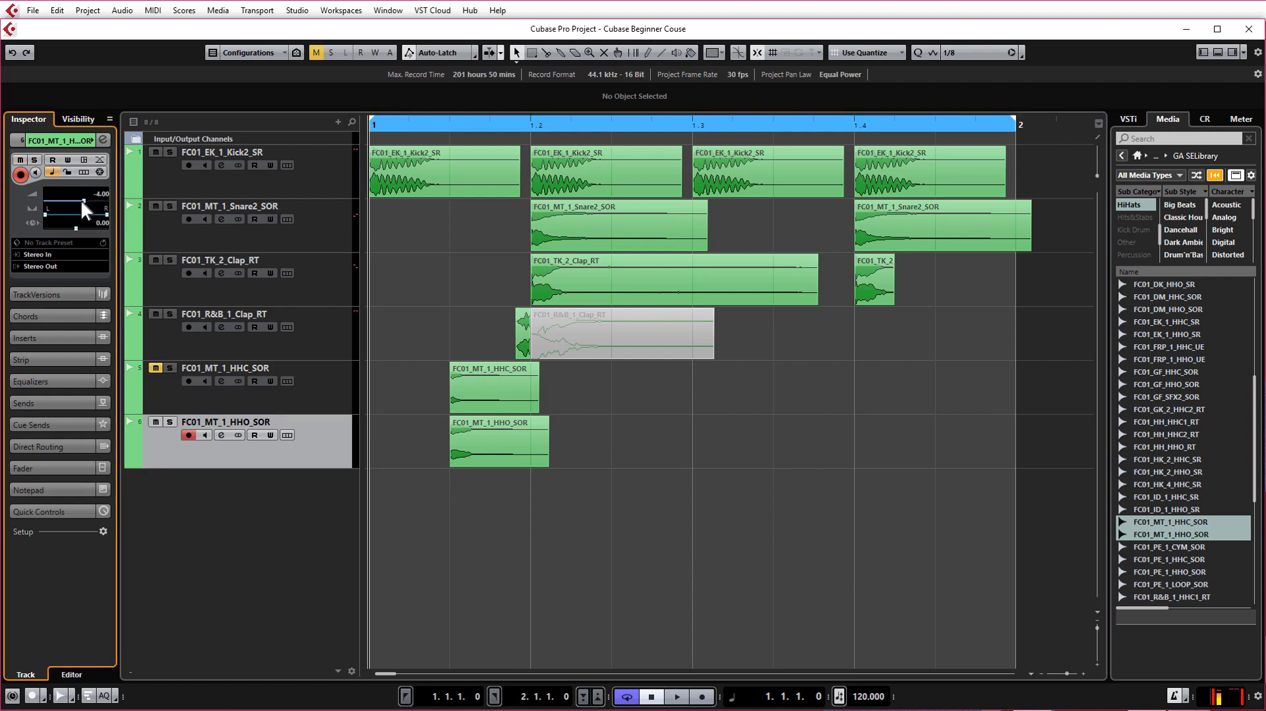
click(285, 406)
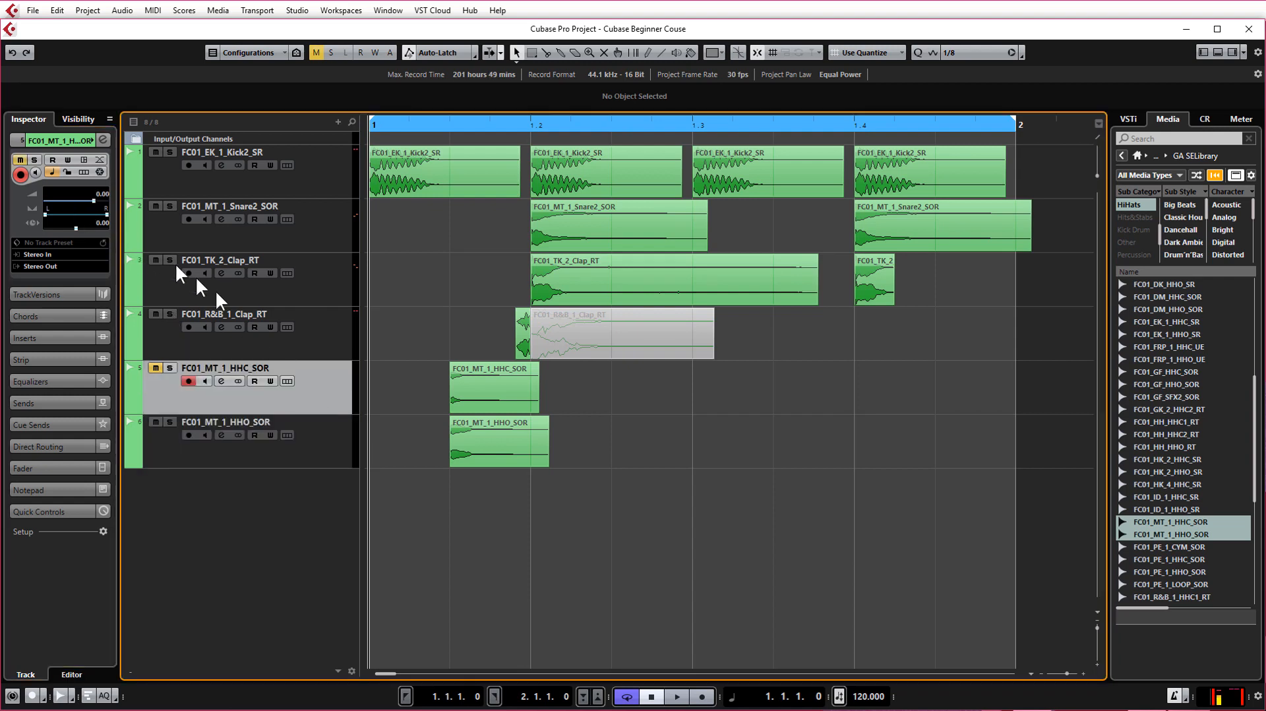
drag(93, 200, 63, 199)
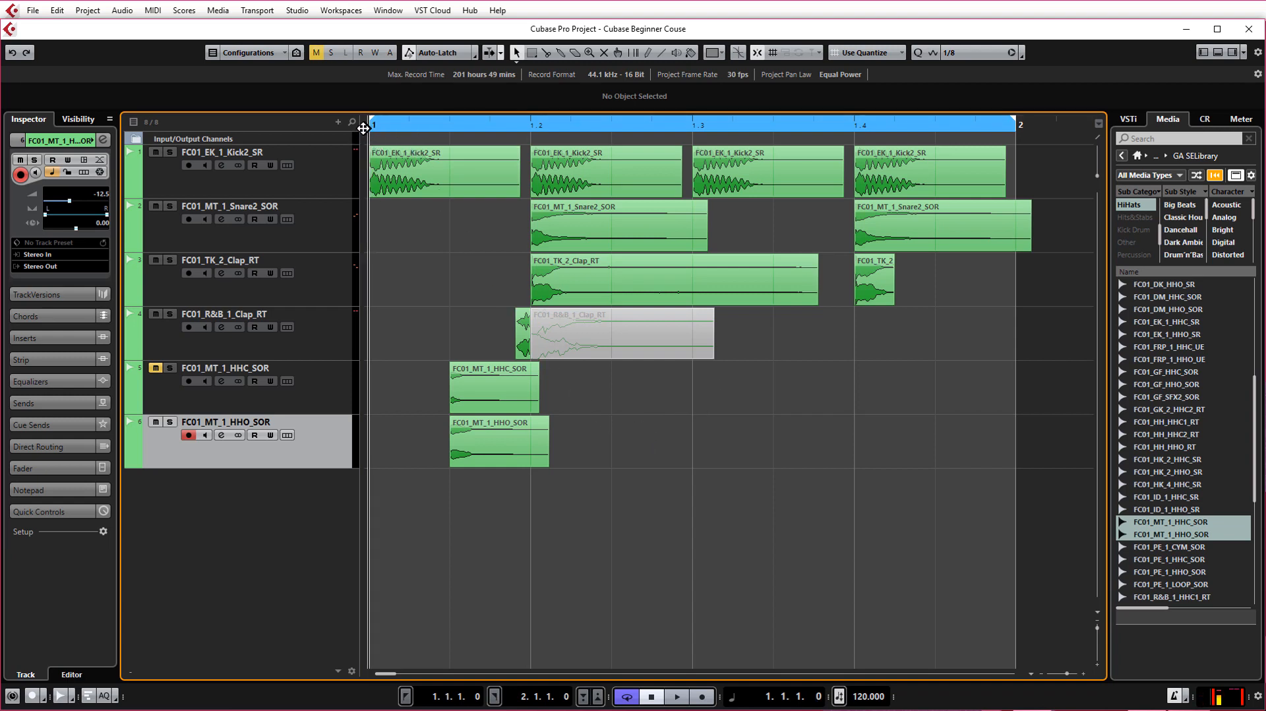
Play the loop briefly and move both hi-hat events to start at 1.1.1.0.
key(space)
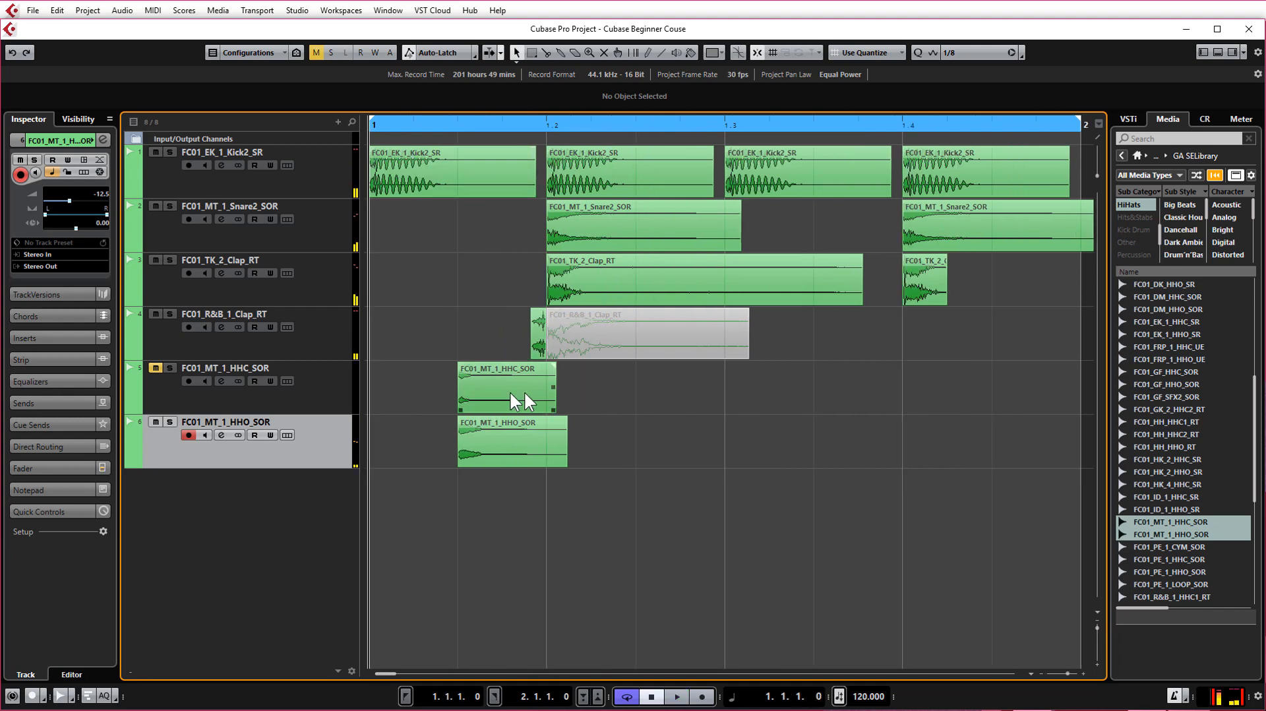
drag(613, 442, 417, 386)
Switch the quantize grid to 1/4 and back to 1/8 to compare beat and off-beat spacing.
click(962, 54)
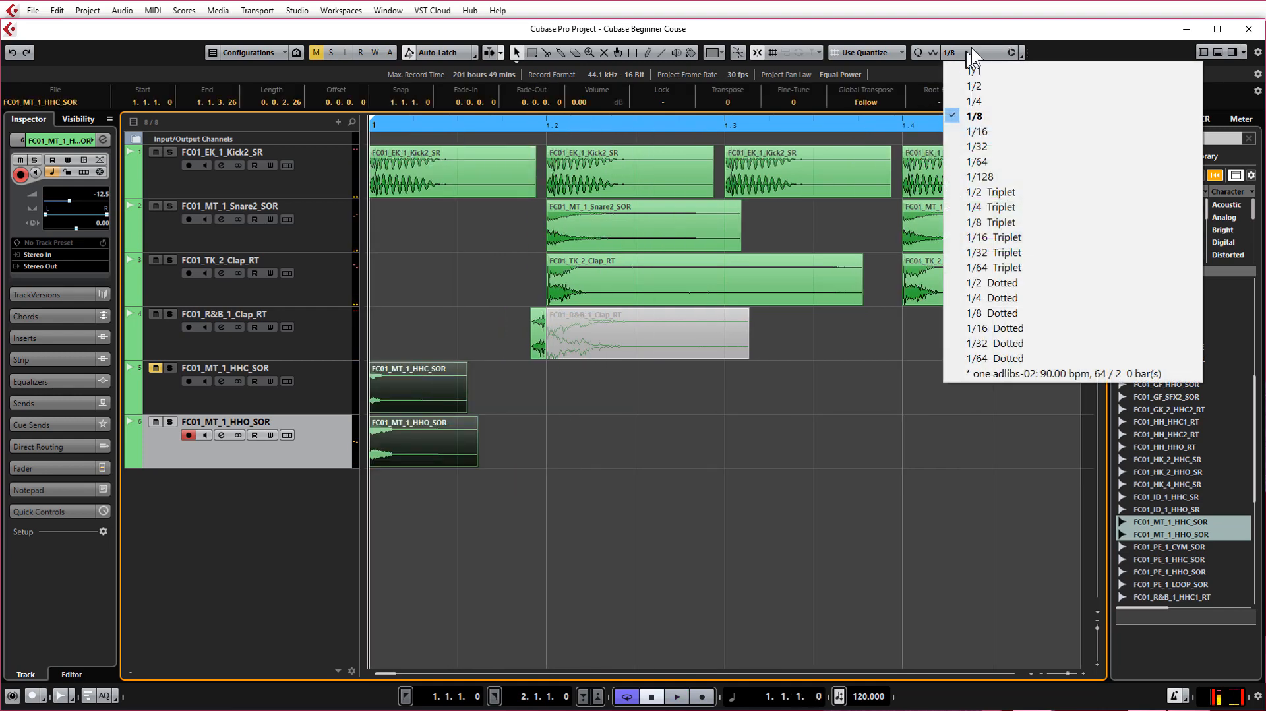
click(971, 105)
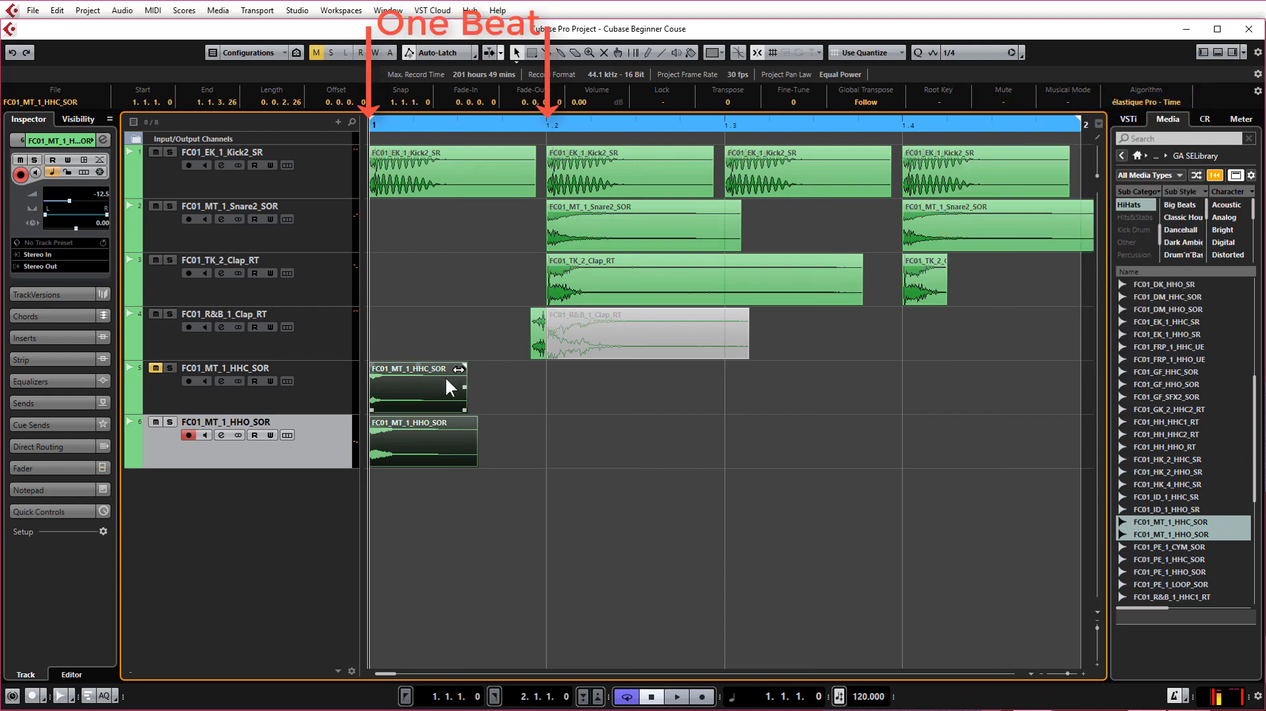
drag(449, 389, 418, 397)
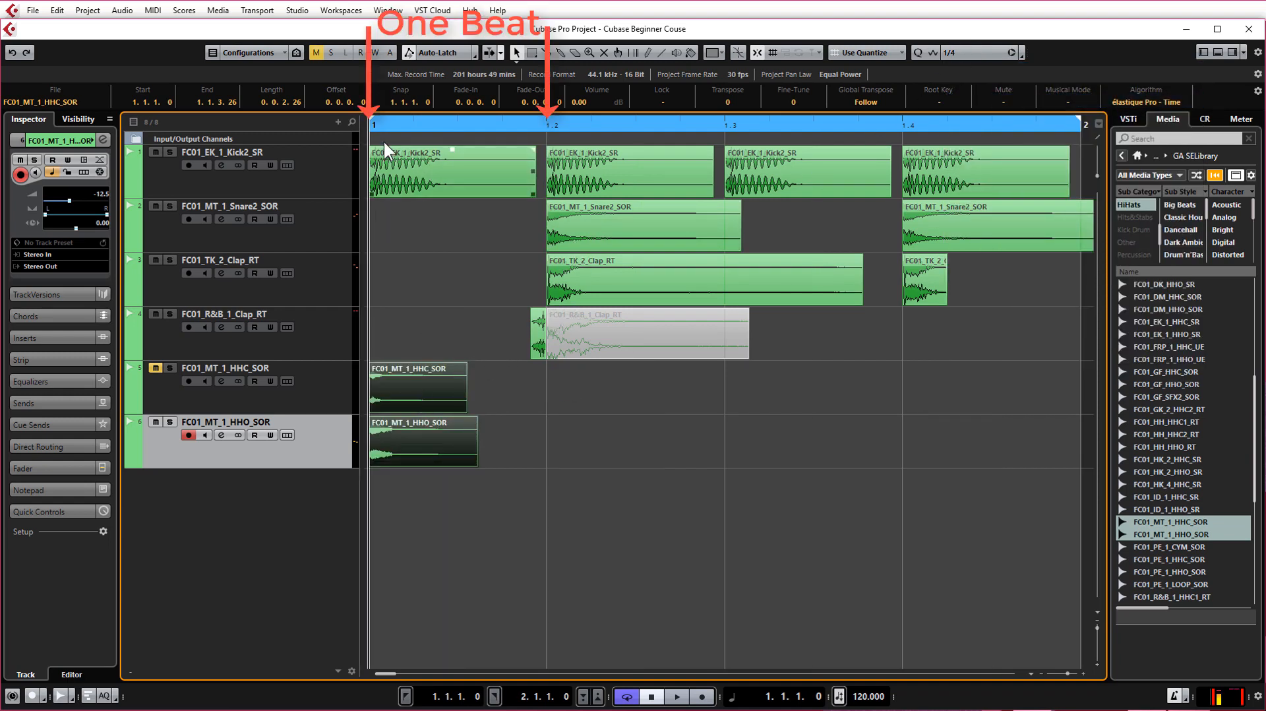
click(963, 53)
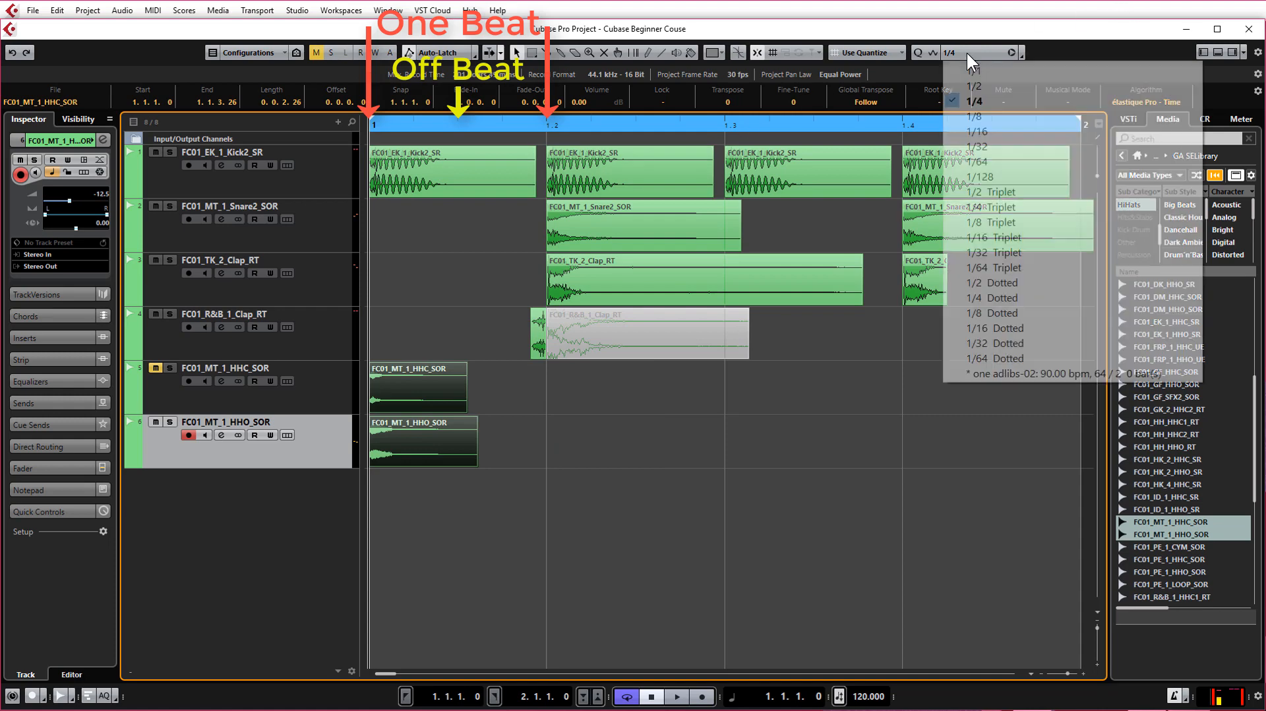
click(975, 116)
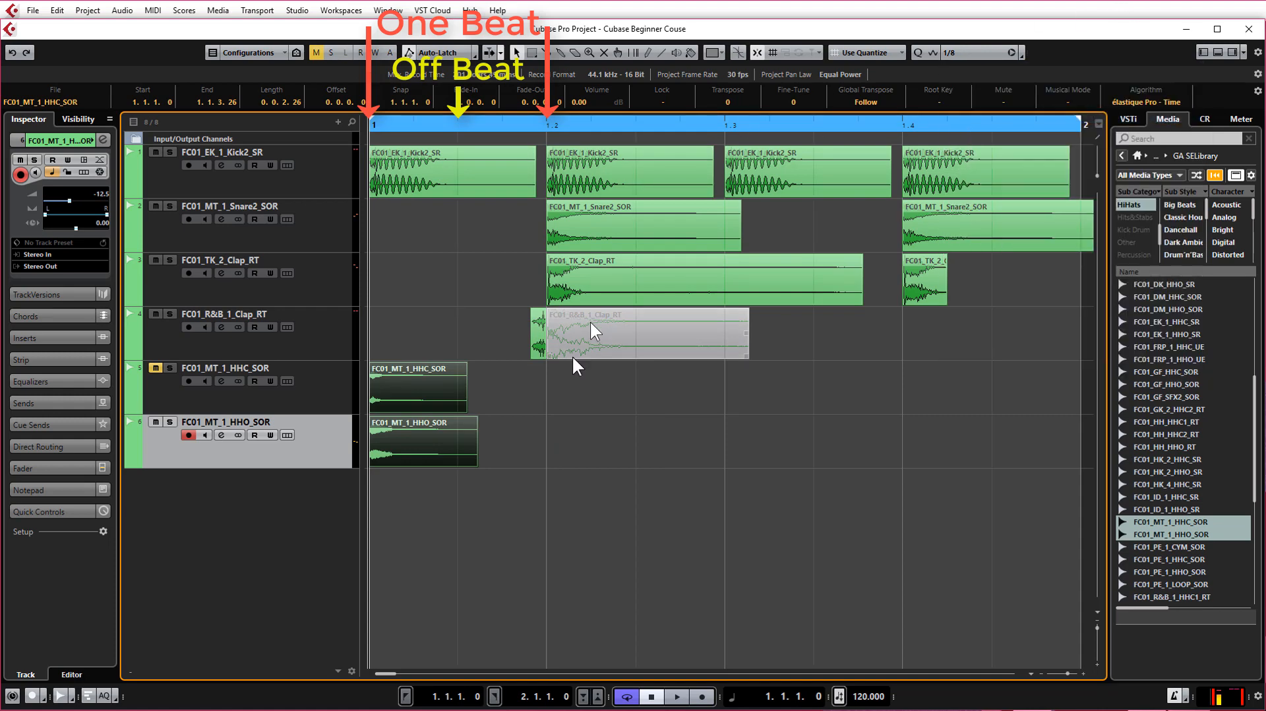
Move the open hi-hat event to the off-beat at 1.1.3.0, leaving the closed hi-hat event at 1.1.1.0.
drag(425, 462, 481, 442)
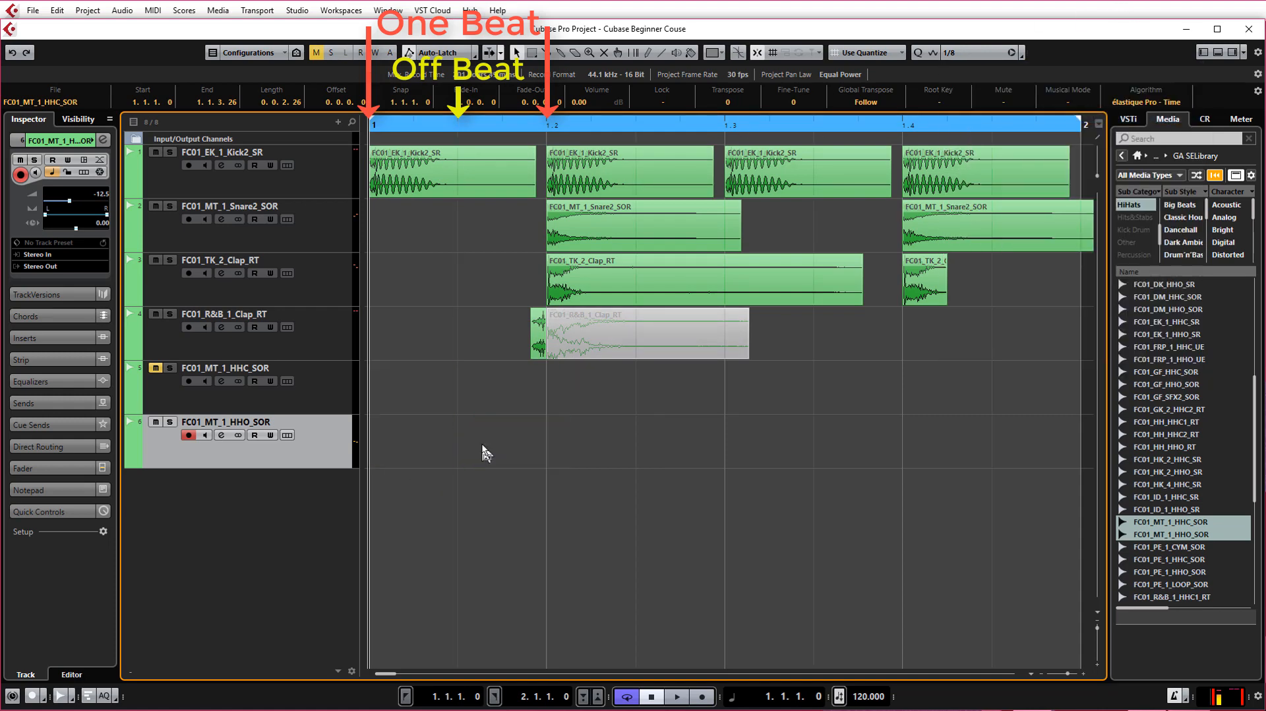
click(419, 383)
drag(529, 395, 413, 391)
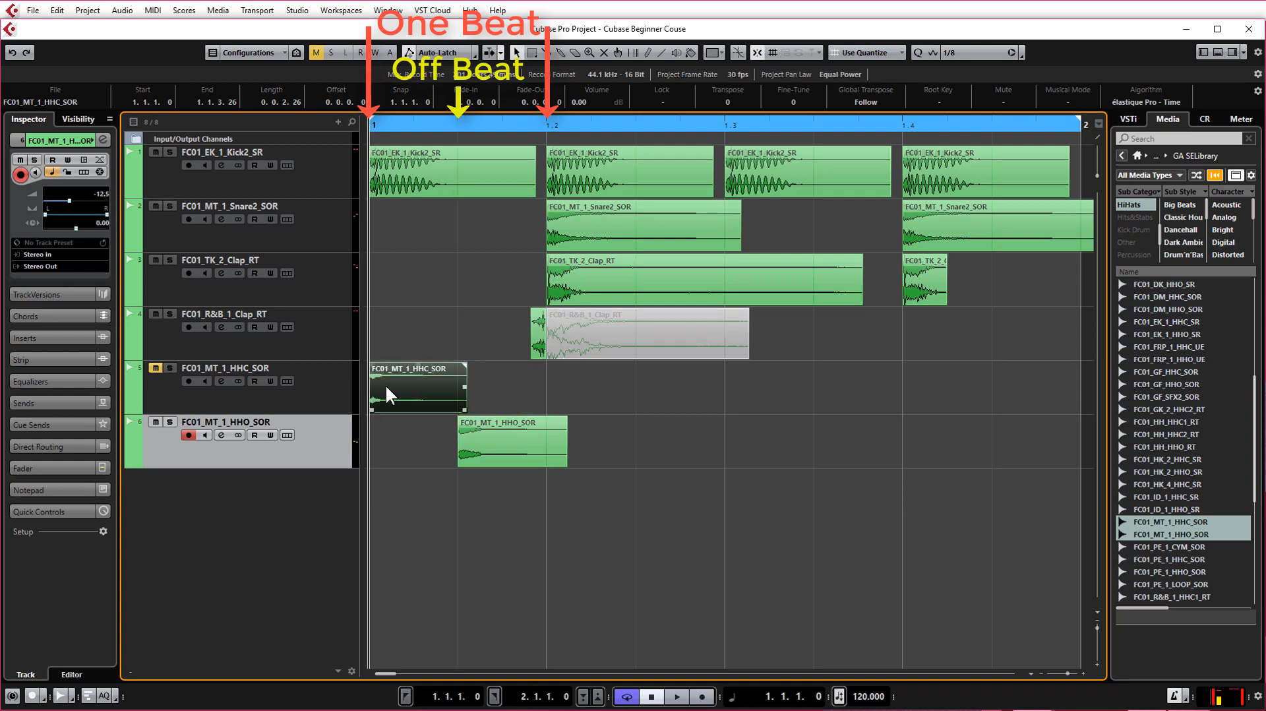
Copy the open hi-hat event onto the off-beats of beats 2, 3 and 4, ending with the copy at 1.4.3.0.
click(501, 447)
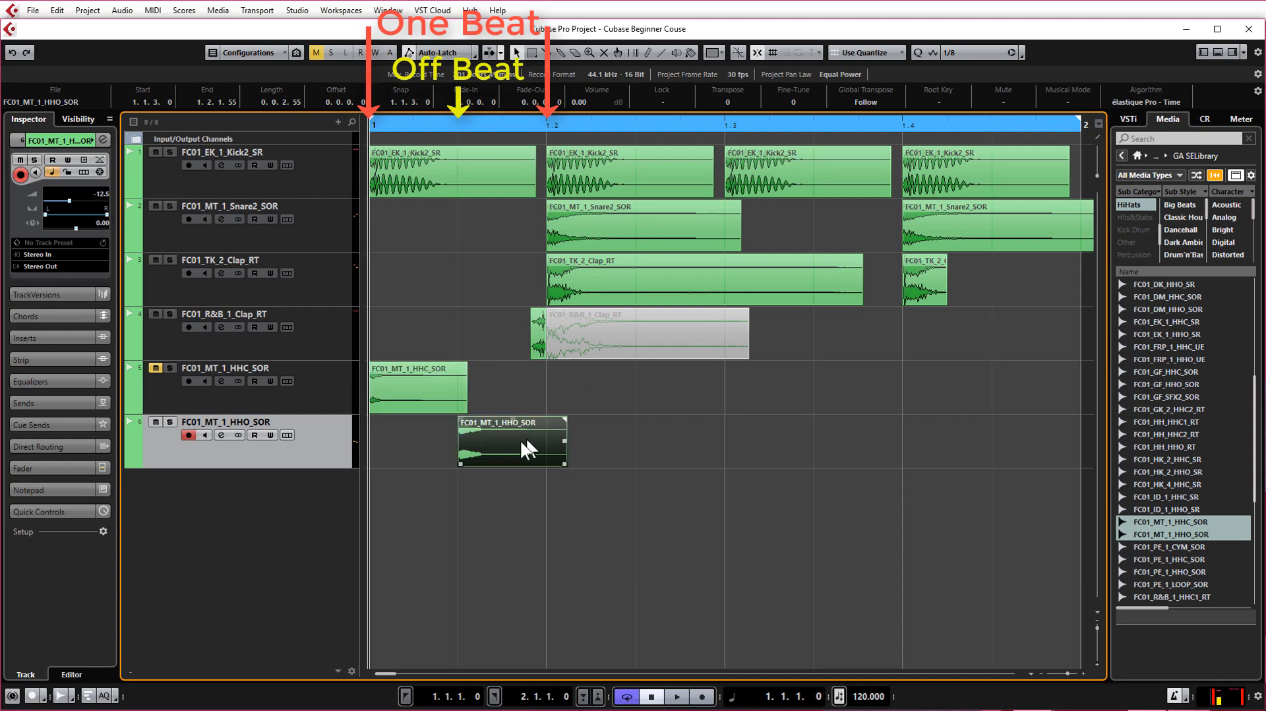
drag(518, 443, 1019, 441)
click(478, 447)
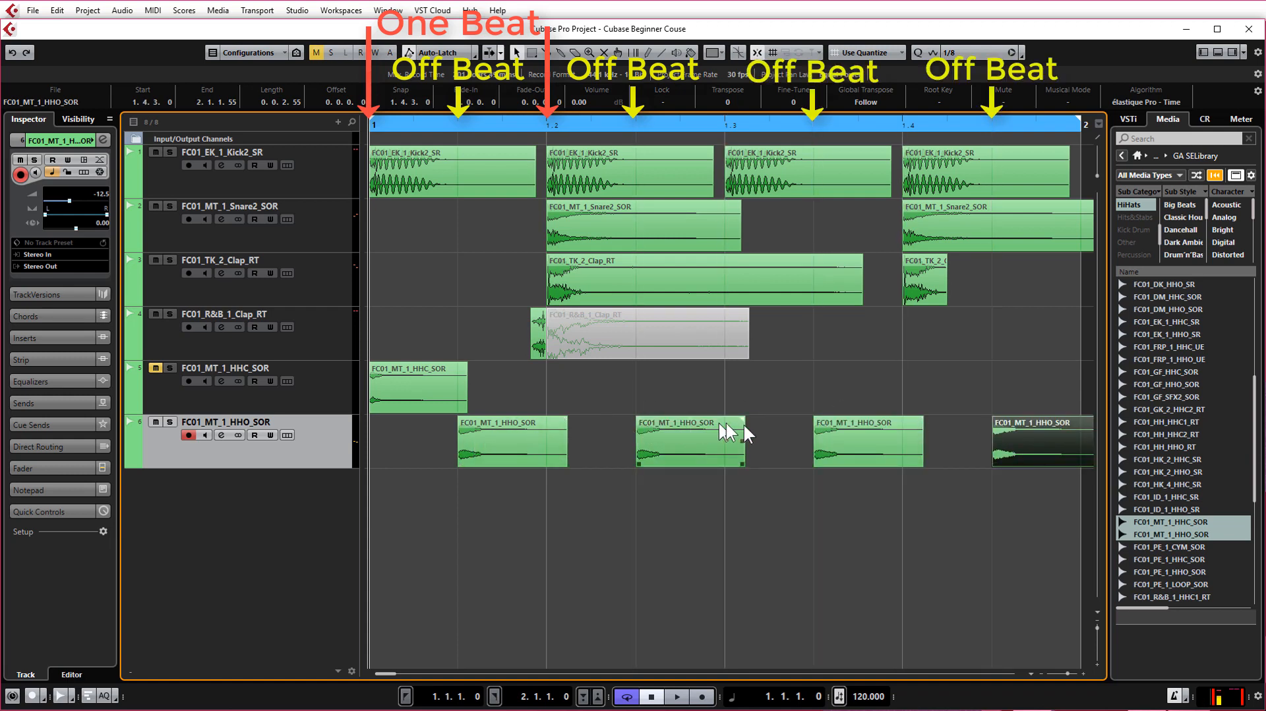
Step the cursor through the off-beats and play the loop to hear the open hi-hats.
click(457, 128)
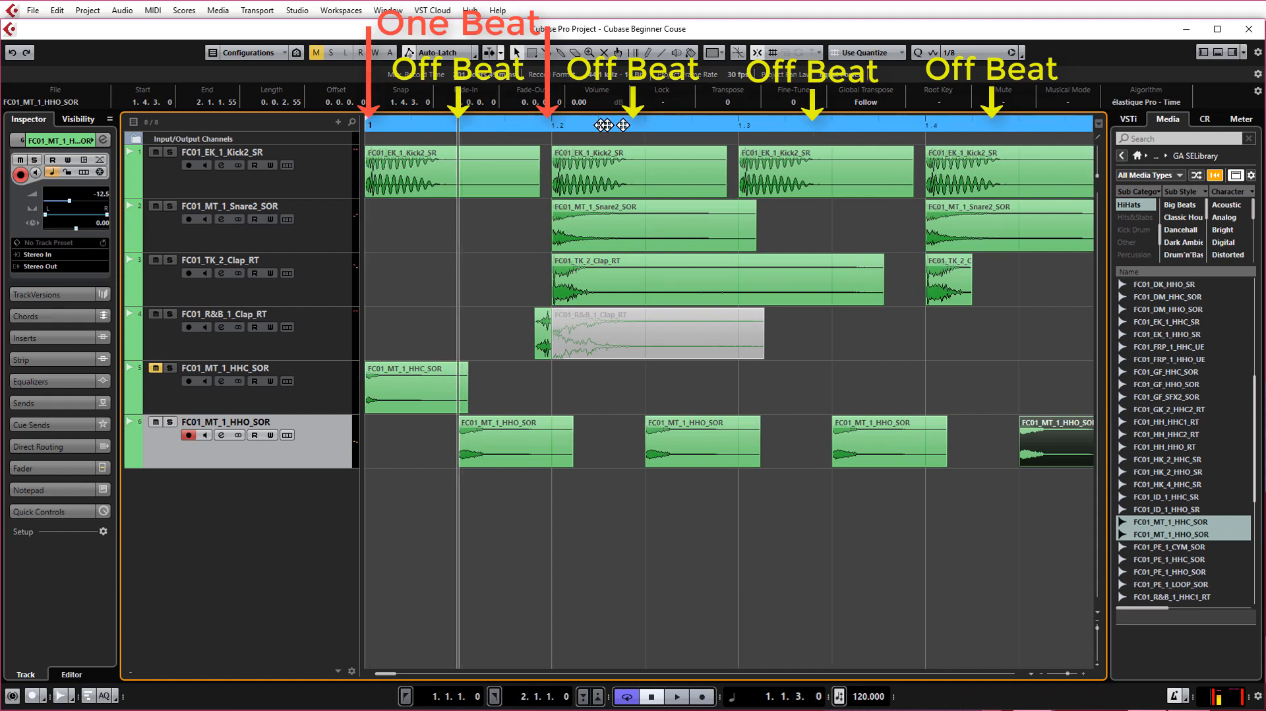
click(645, 127)
click(830, 126)
key(space)
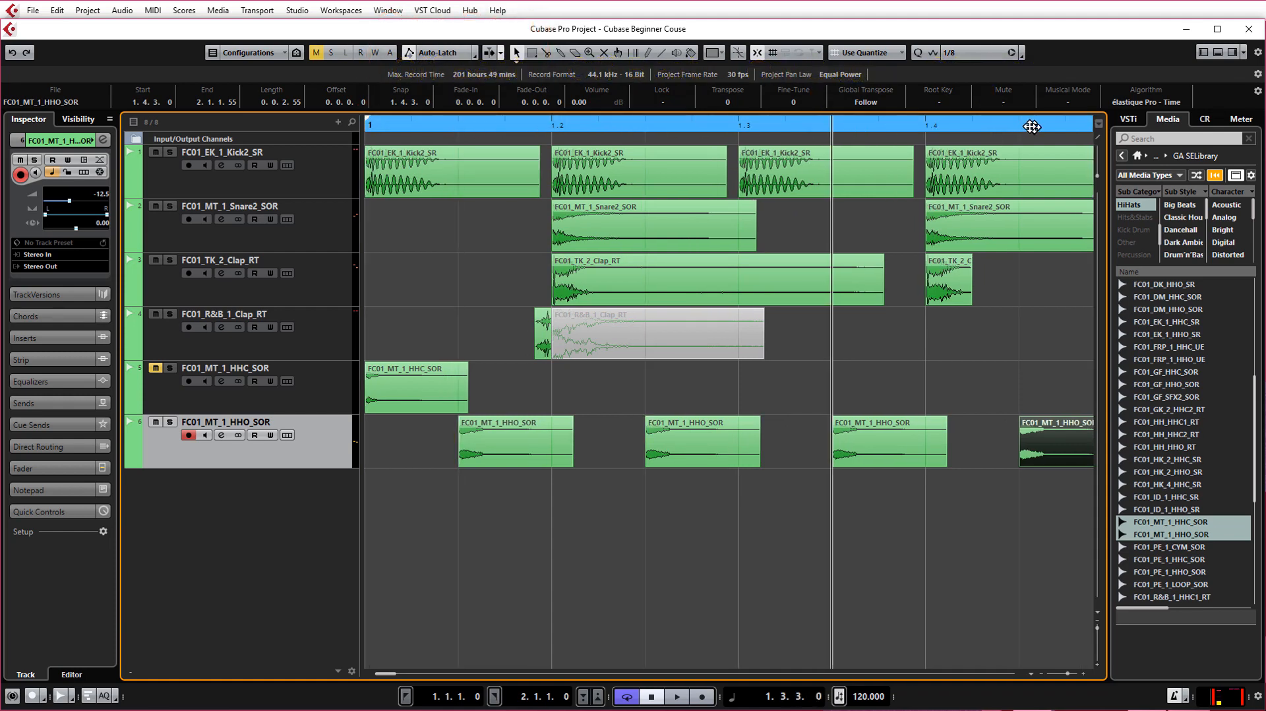
key(g)
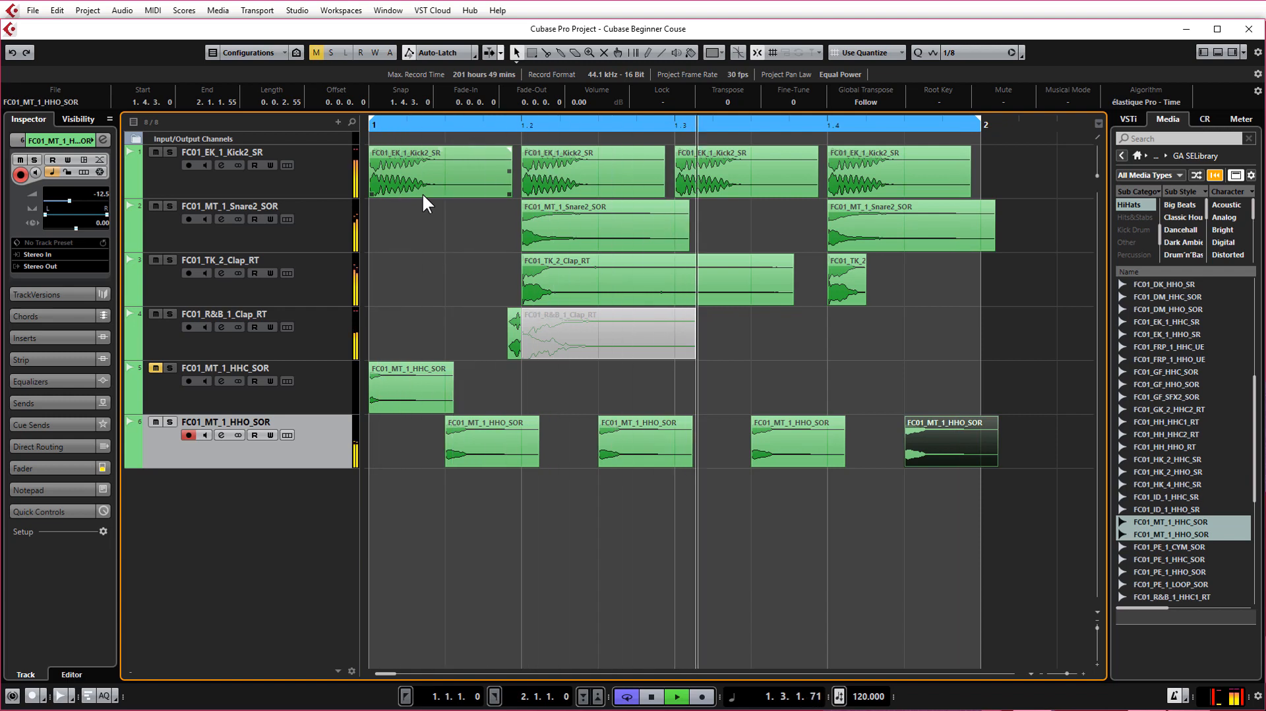
key(space)
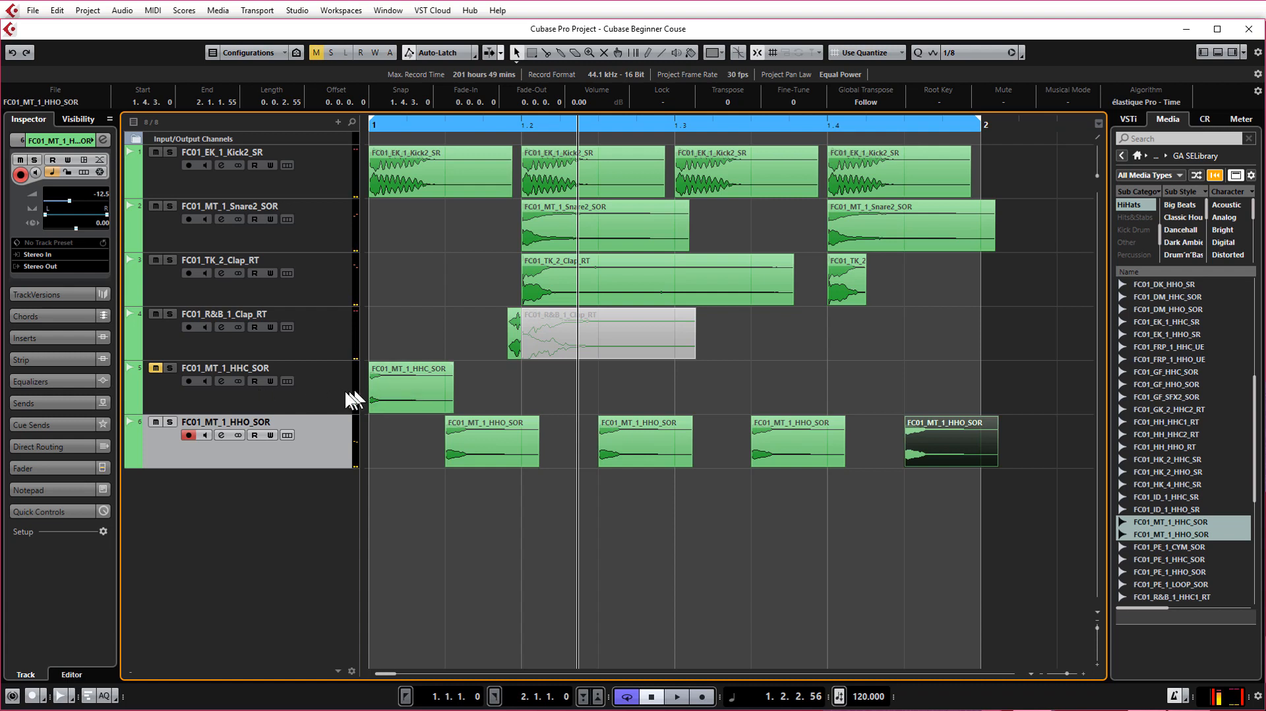
Unmute the FC01_MT_1_HHC_SOR track and set the quantize grid to 1/64.
click(156, 368)
click(368, 125)
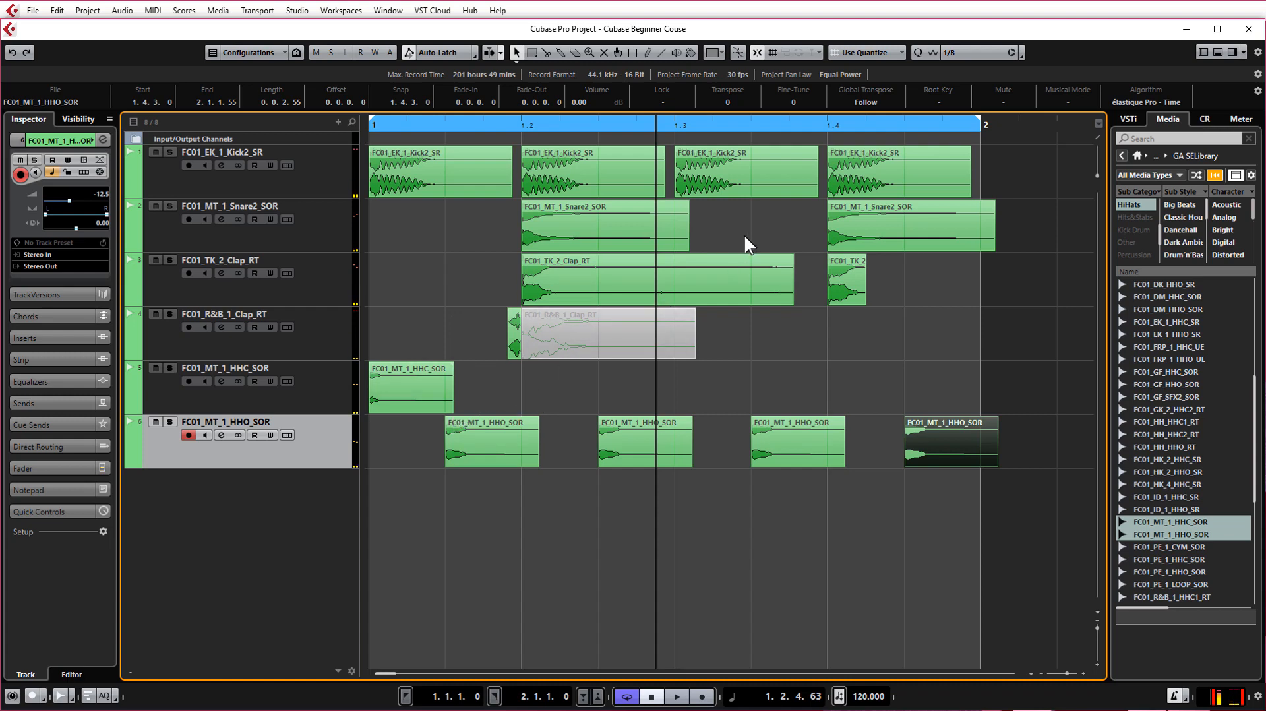
click(962, 52)
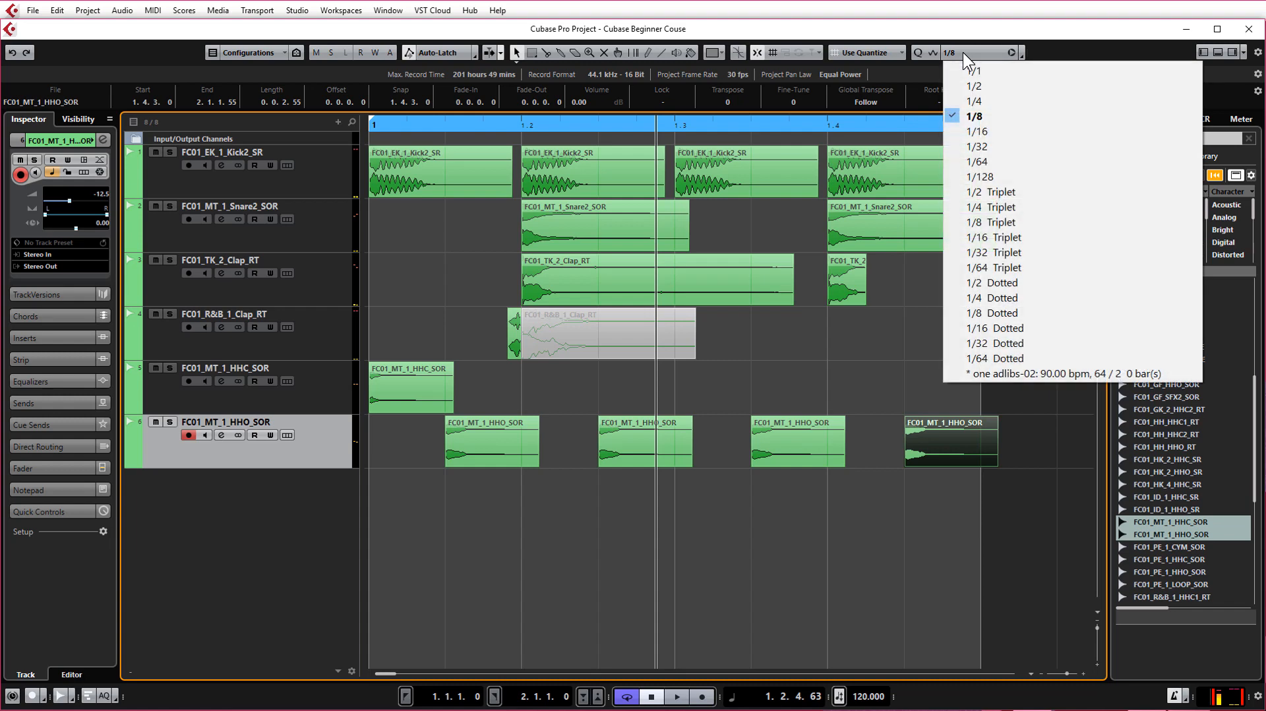
click(980, 163)
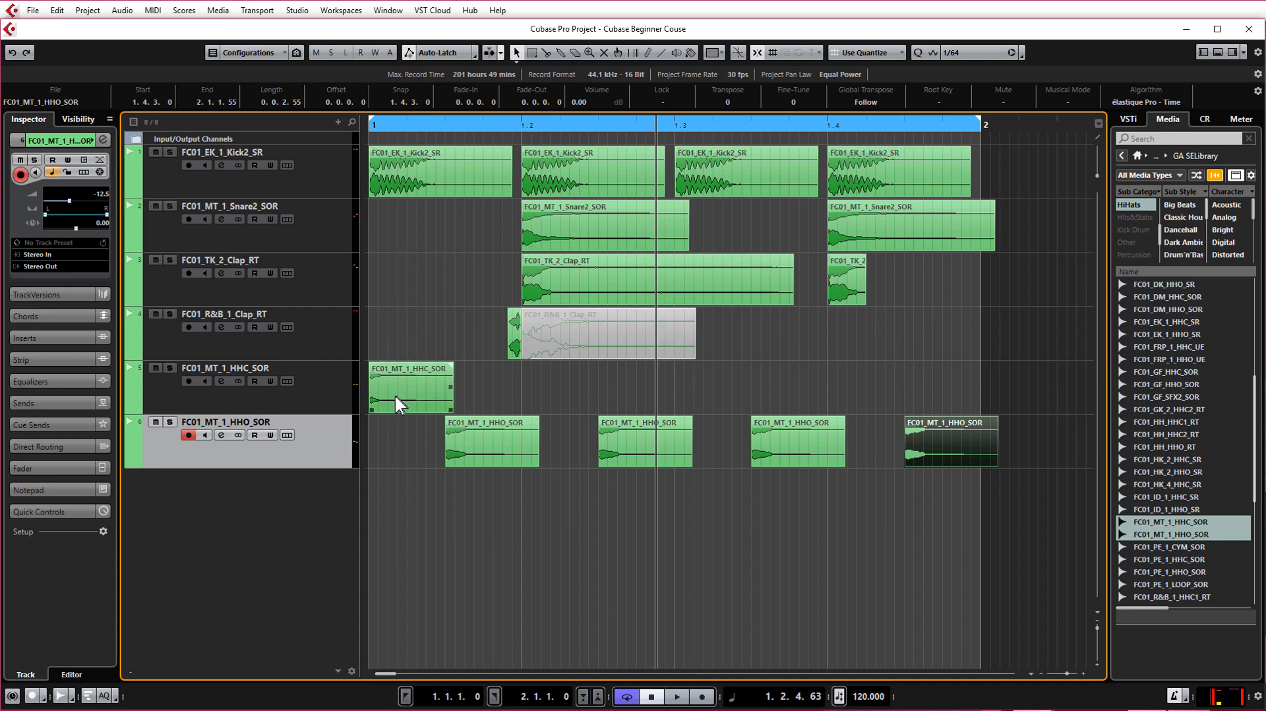
Move the closed hi-hat event to 1.1.2.30 and copy it to 1.4.4.30 near the bar's end.
drag(395, 398, 441, 395)
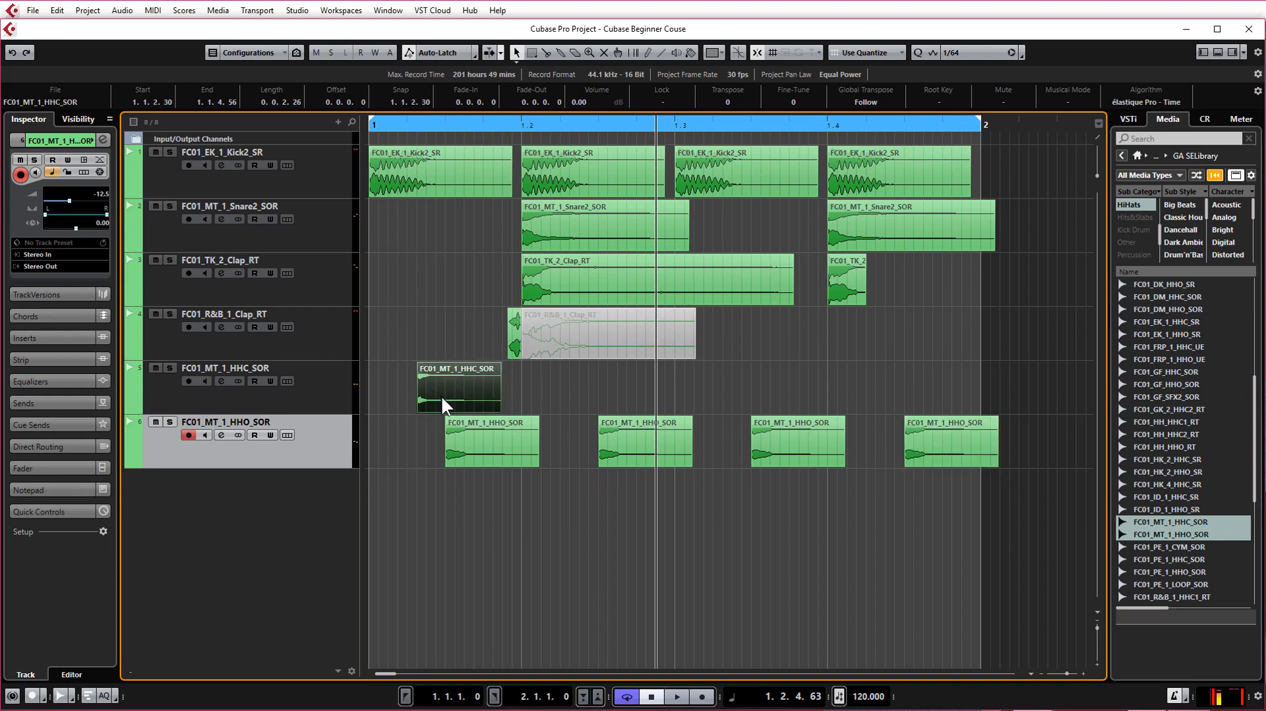
click(429, 427)
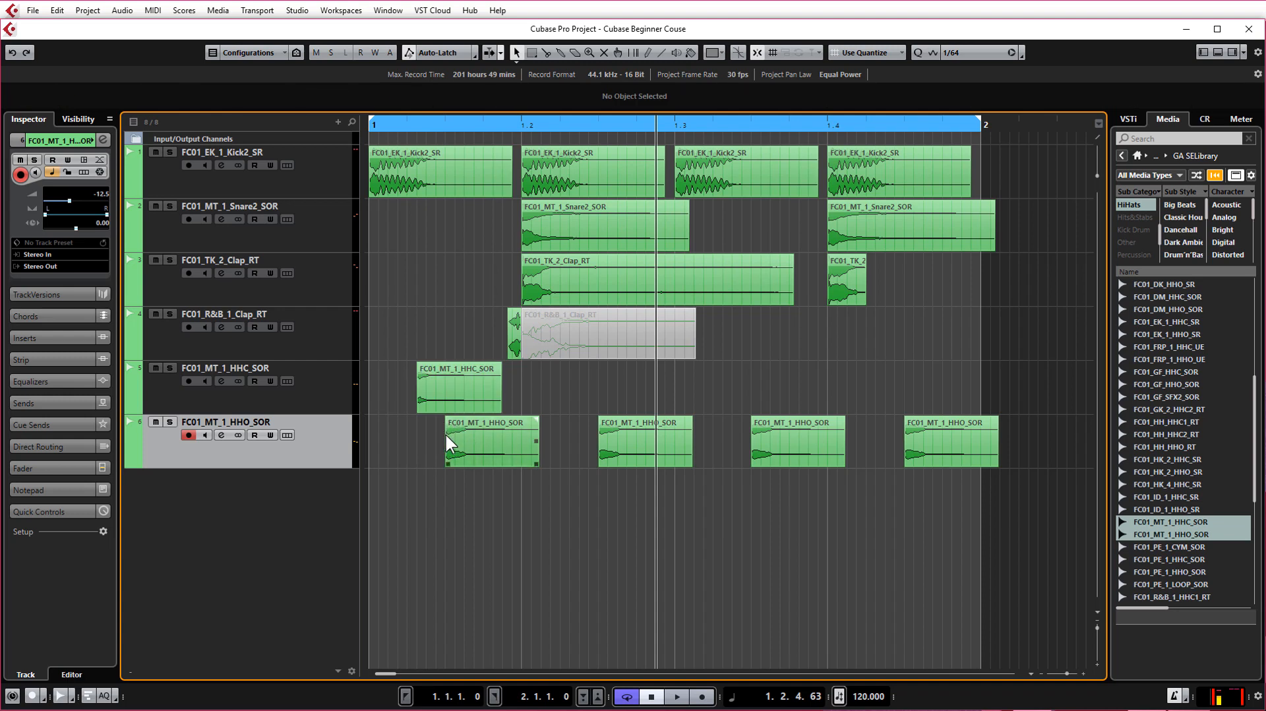
drag(445, 393, 979, 393)
click(965, 345)
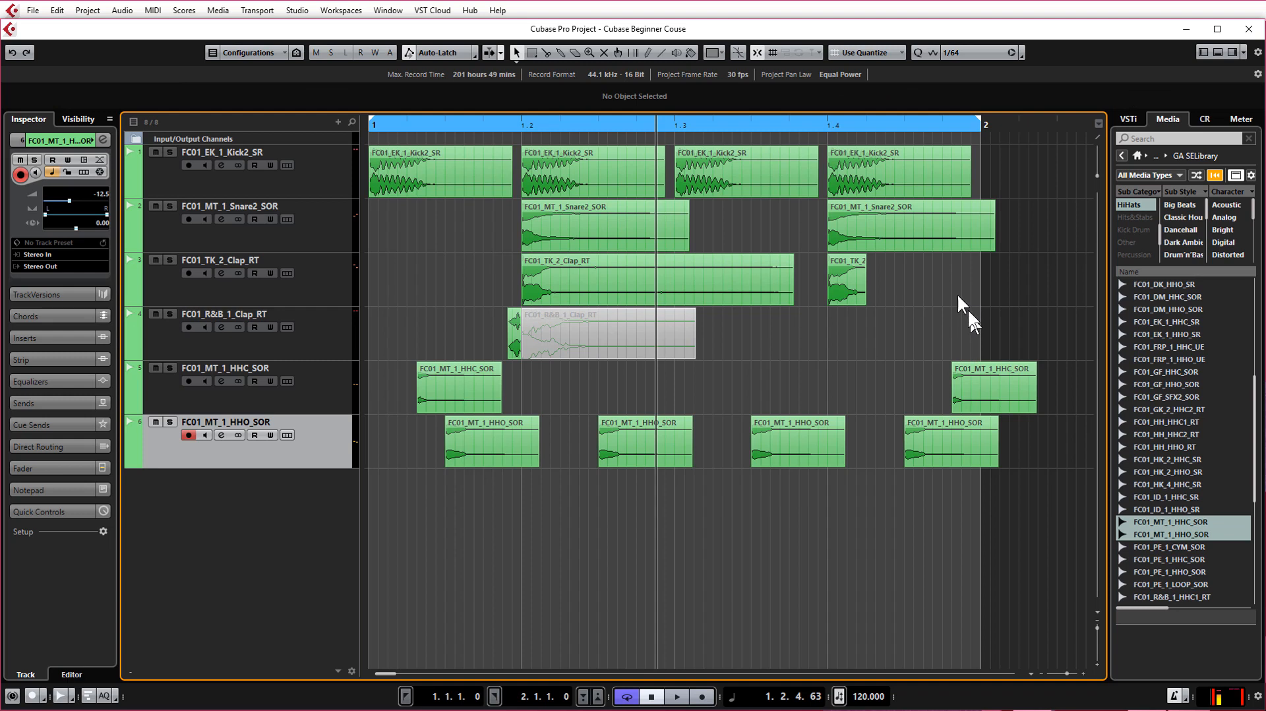
Play the loop from the start and set the FC01_MT_1_HHC_SOR track volume to -9.06.
click(370, 127)
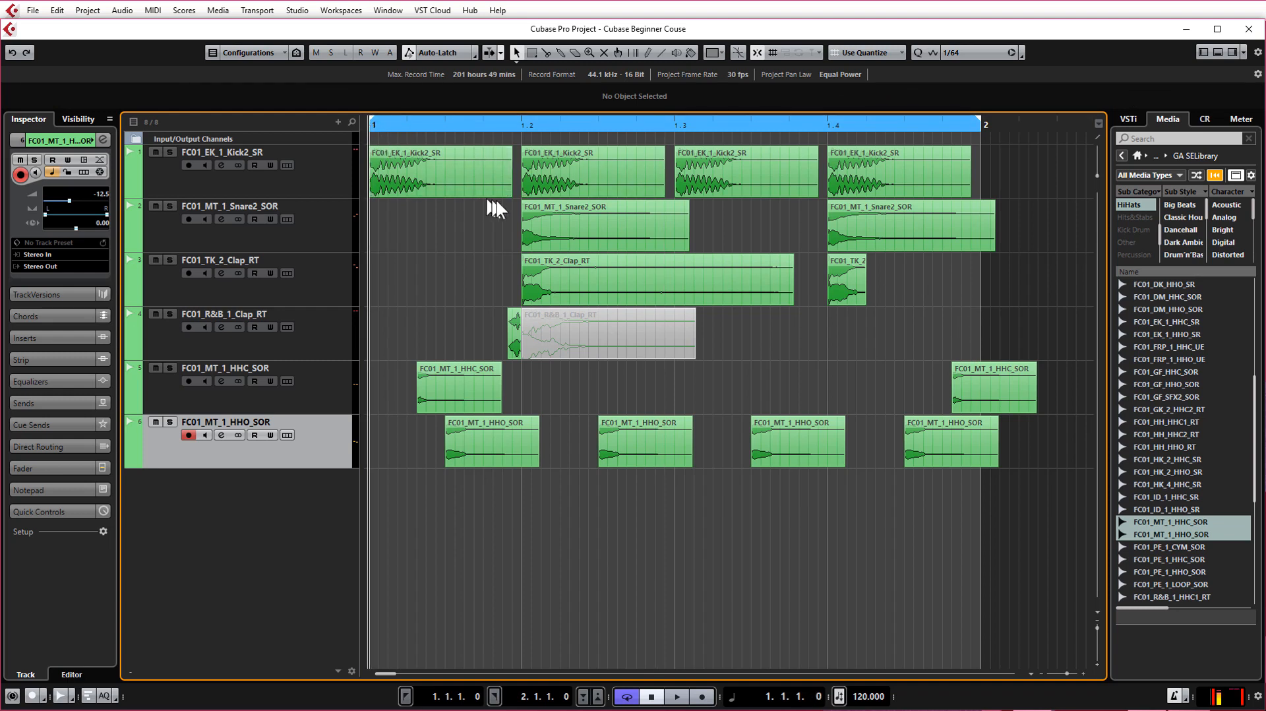
key(space)
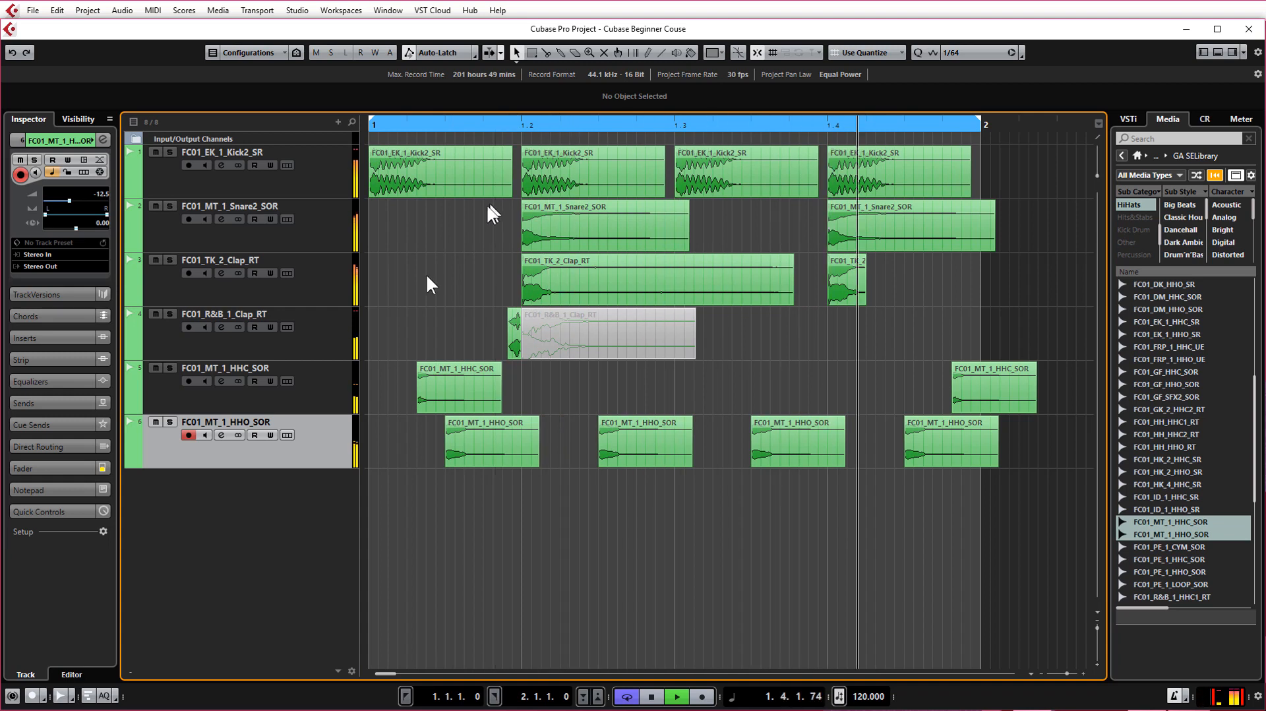
click(329, 398)
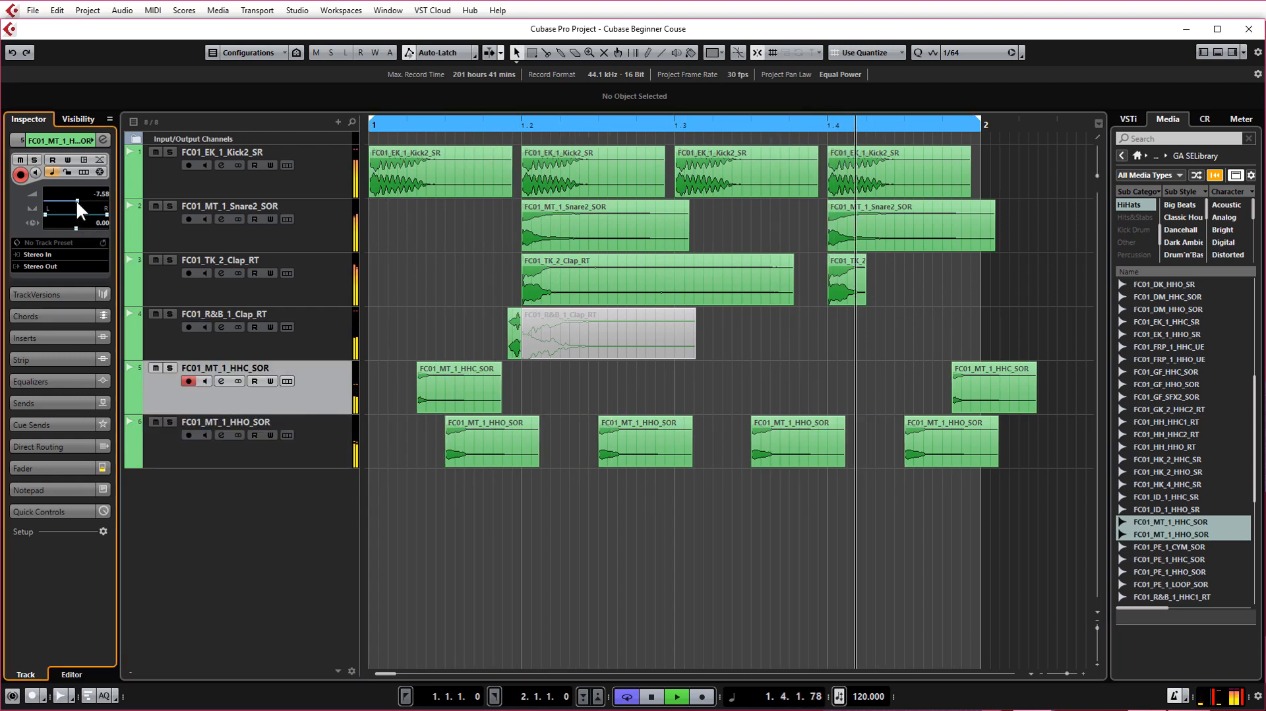
click(410, 293)
key(space)
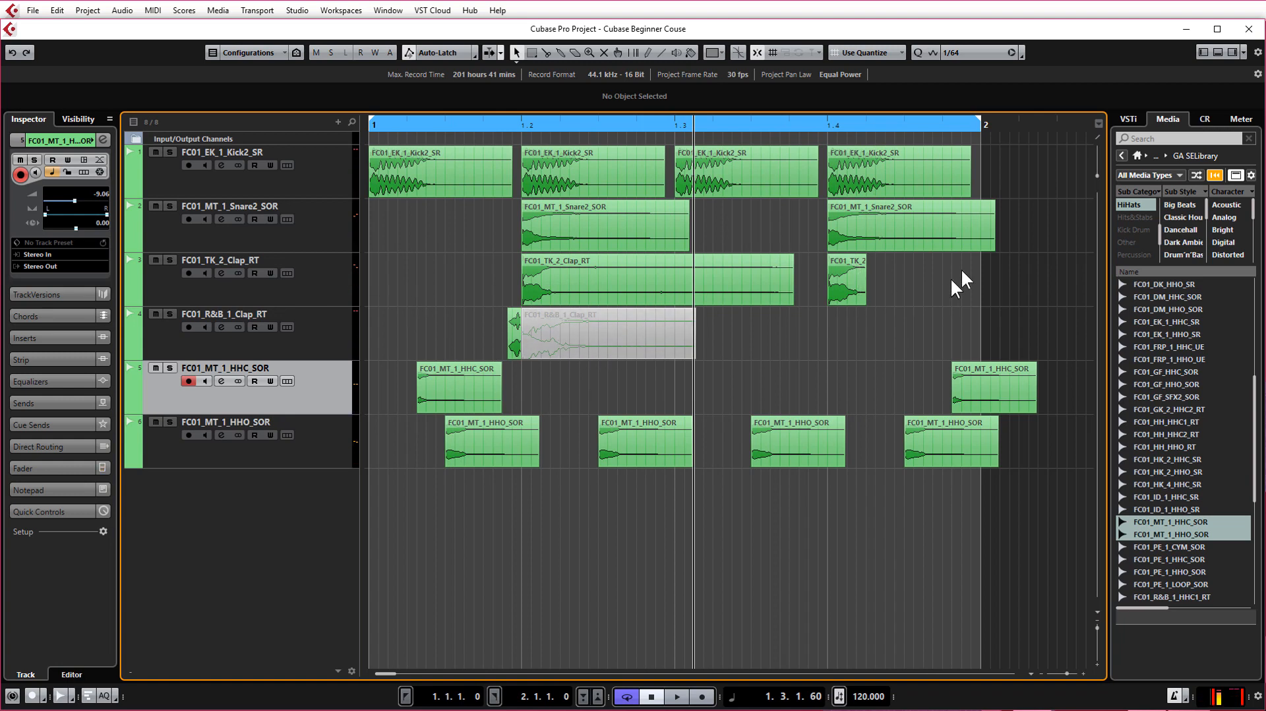
Trim the last snare, closed hi-hat and open hi-hat events to end at 2.1.1.0 and give each a short fade-out.
drag(993, 248, 981, 249)
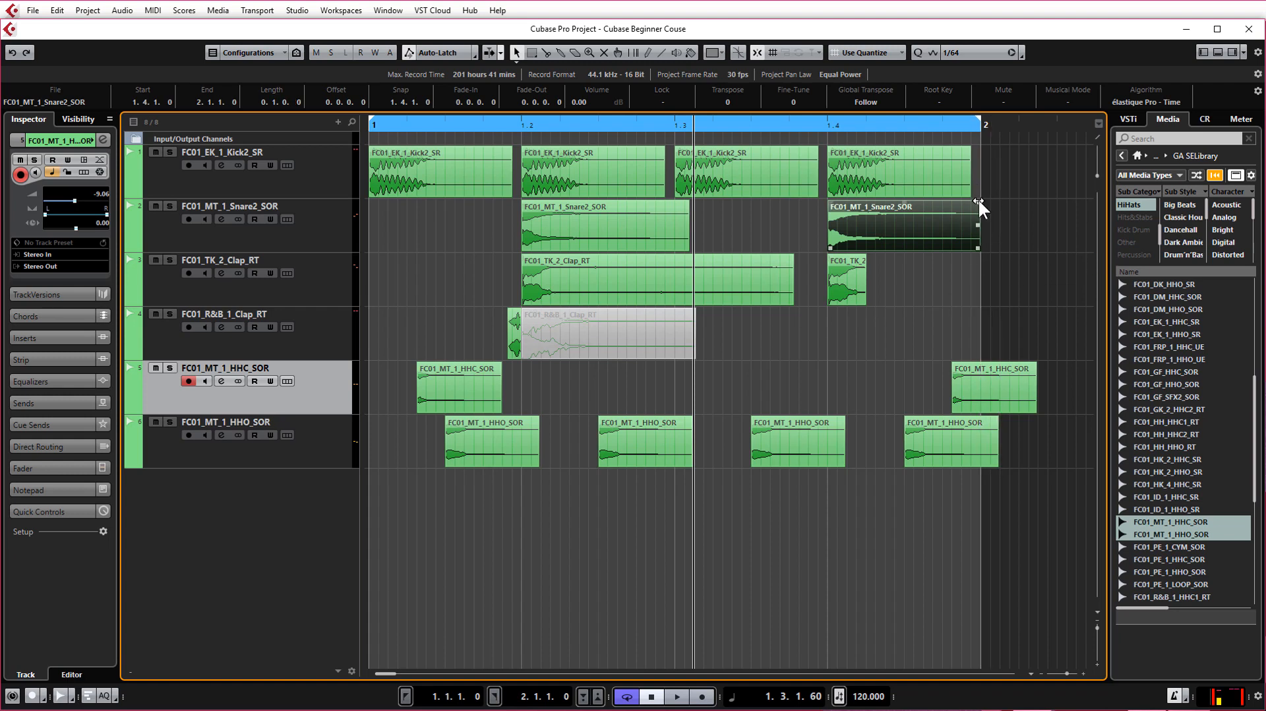
drag(979, 199, 975, 200)
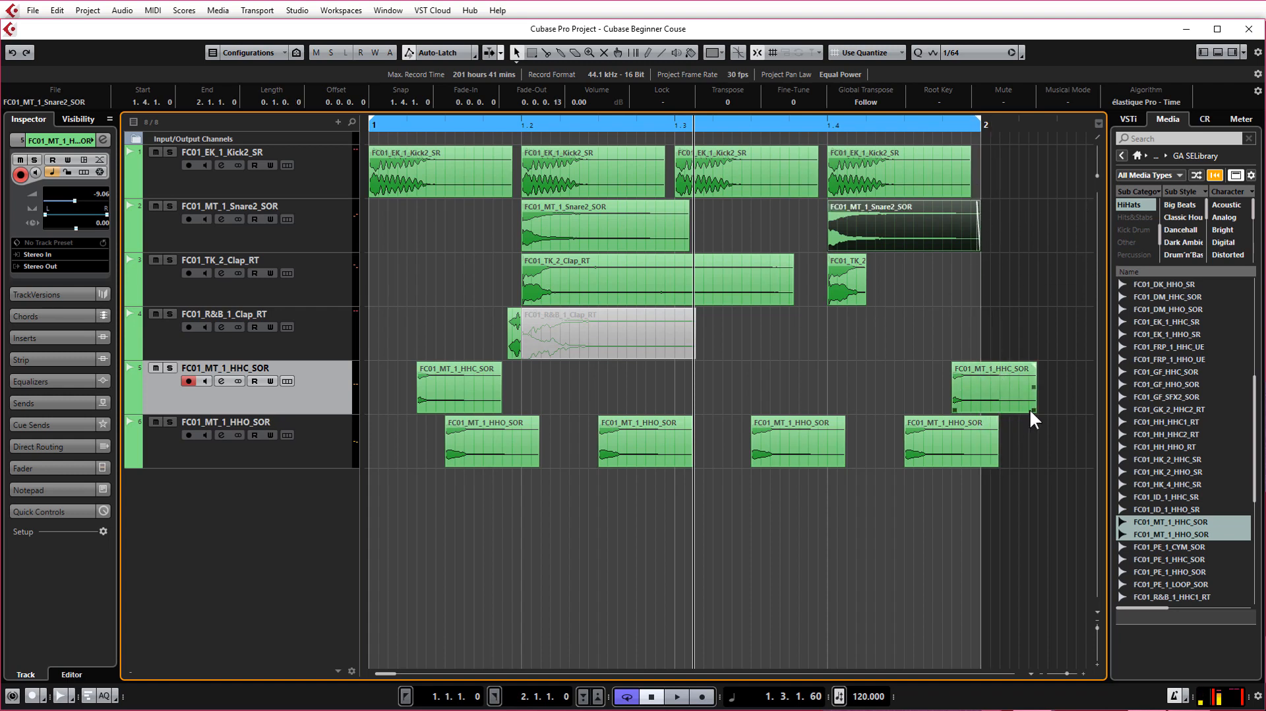
drag(1036, 406, 980, 403)
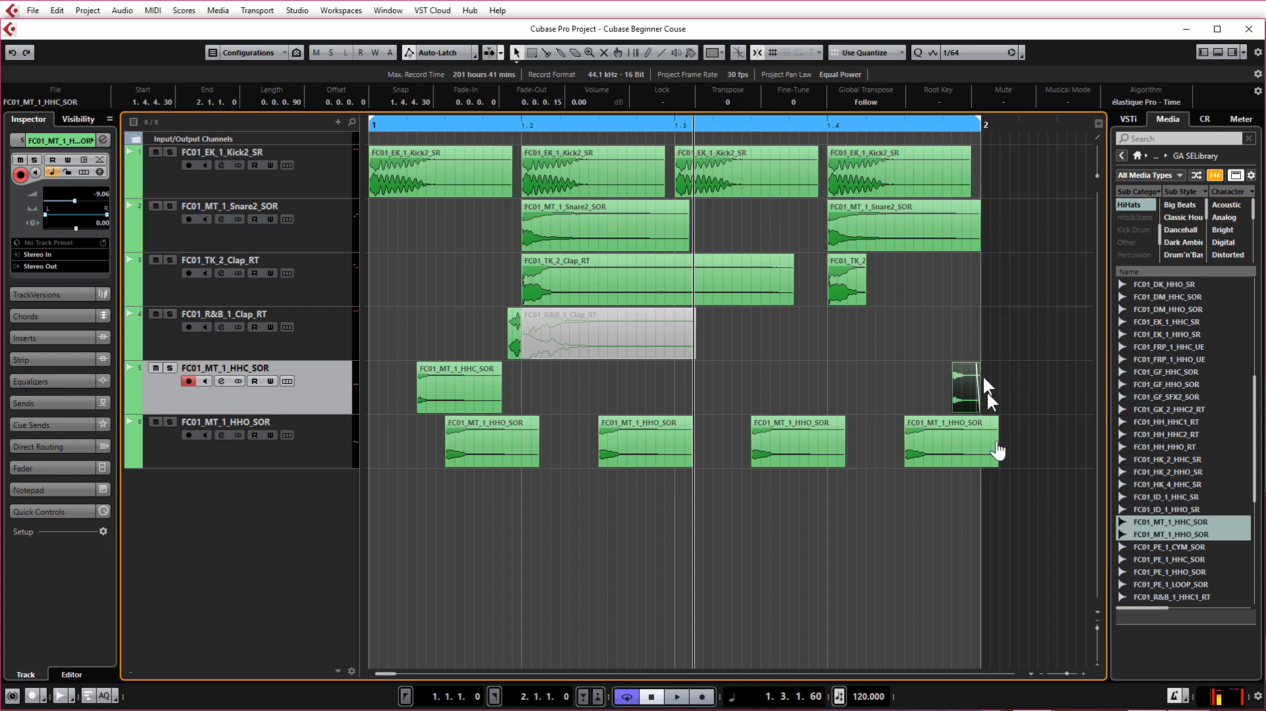
drag(997, 463, 980, 465)
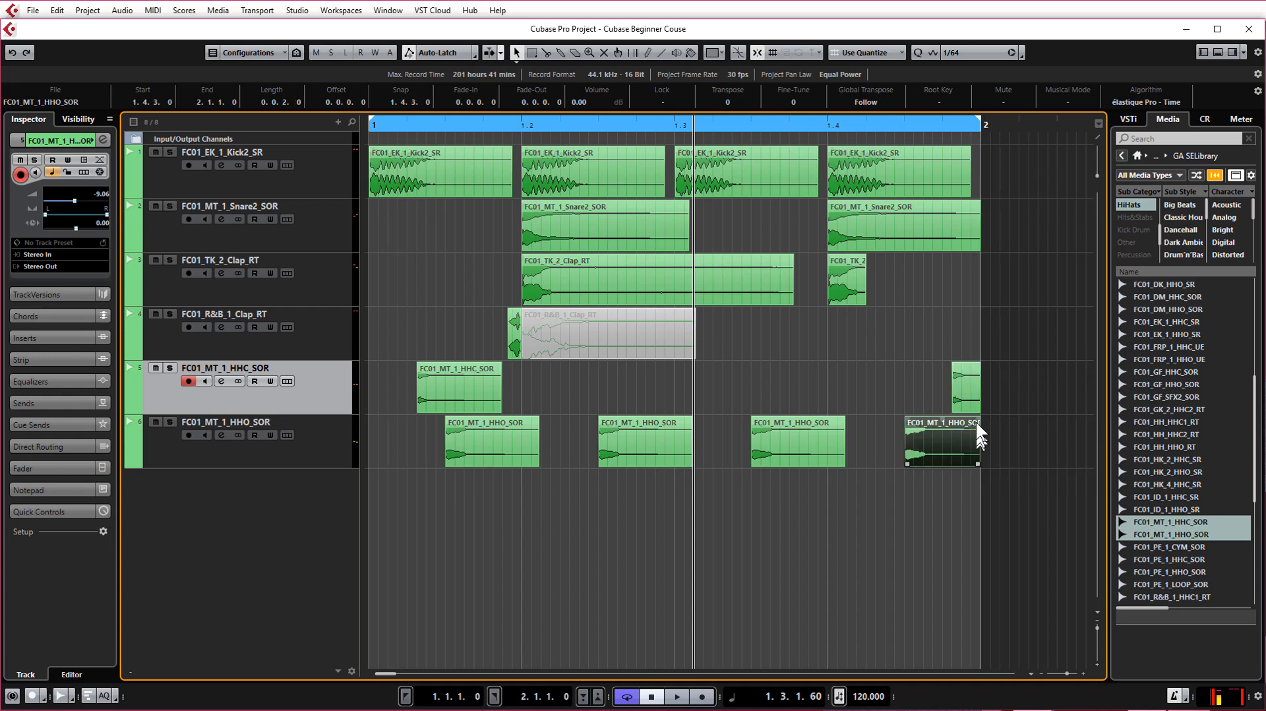
drag(978, 417, 972, 417)
Color the FC01_EK_1_Kick2_SR track orange.
click(327, 166)
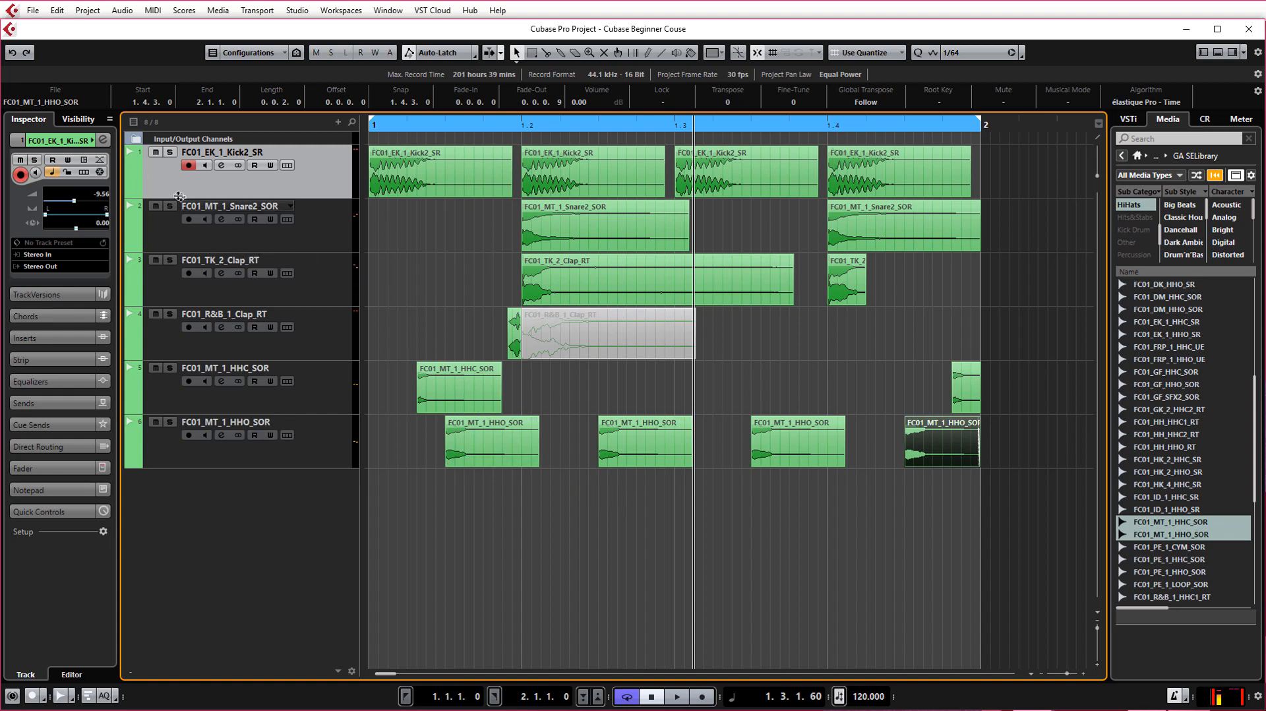
click(139, 170)
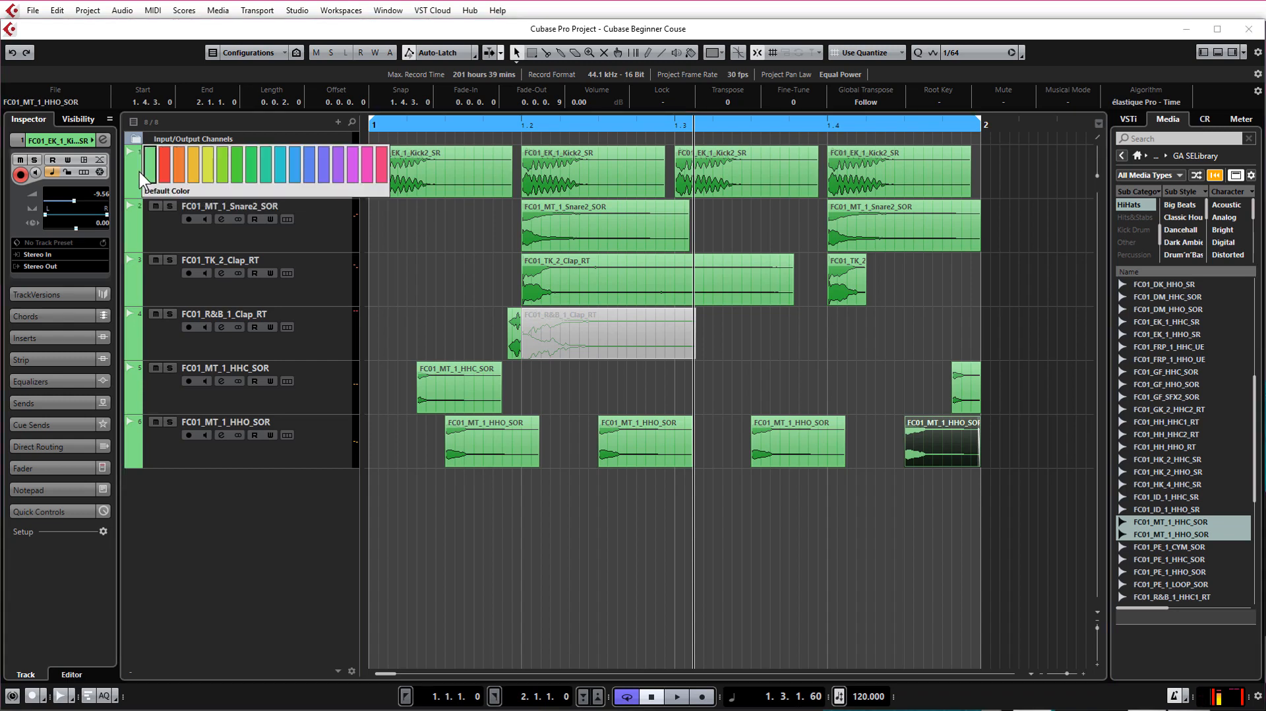
click(179, 173)
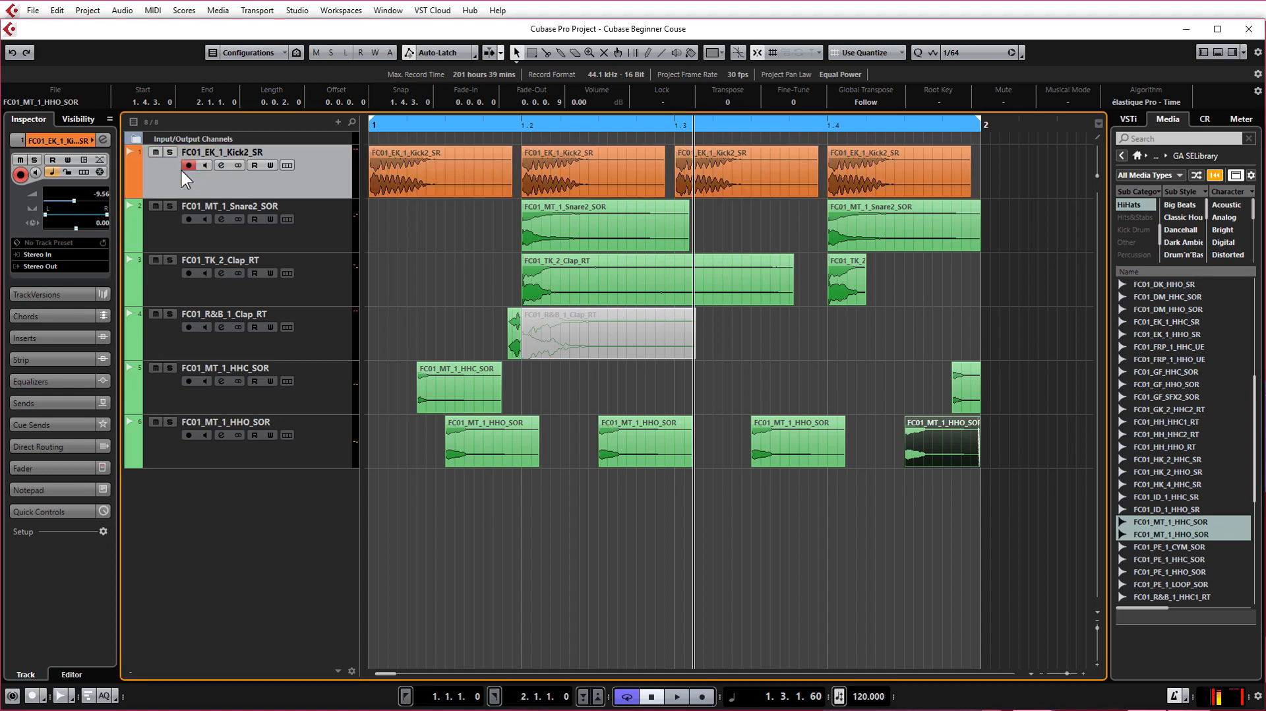
Move the five snare, clap and hi-hat tracks together into a new folder track.
click(329, 229)
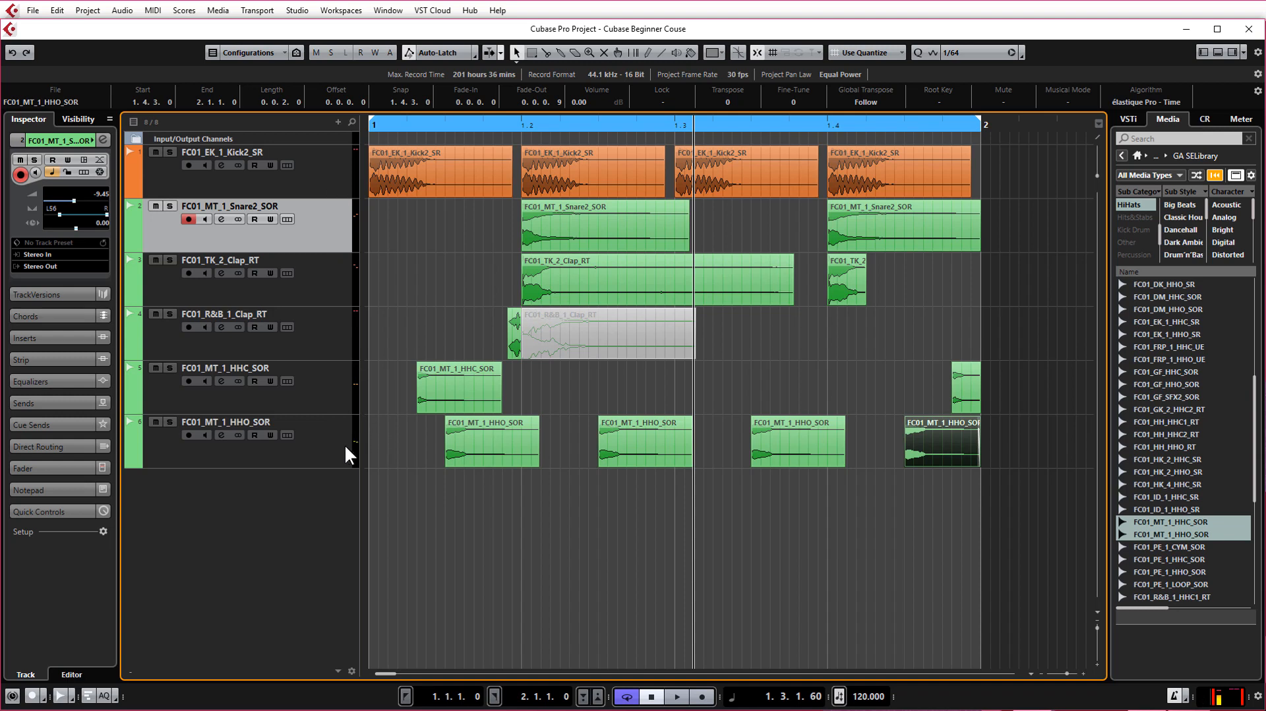
click(323, 270)
click(324, 216)
shift+click(328, 442)
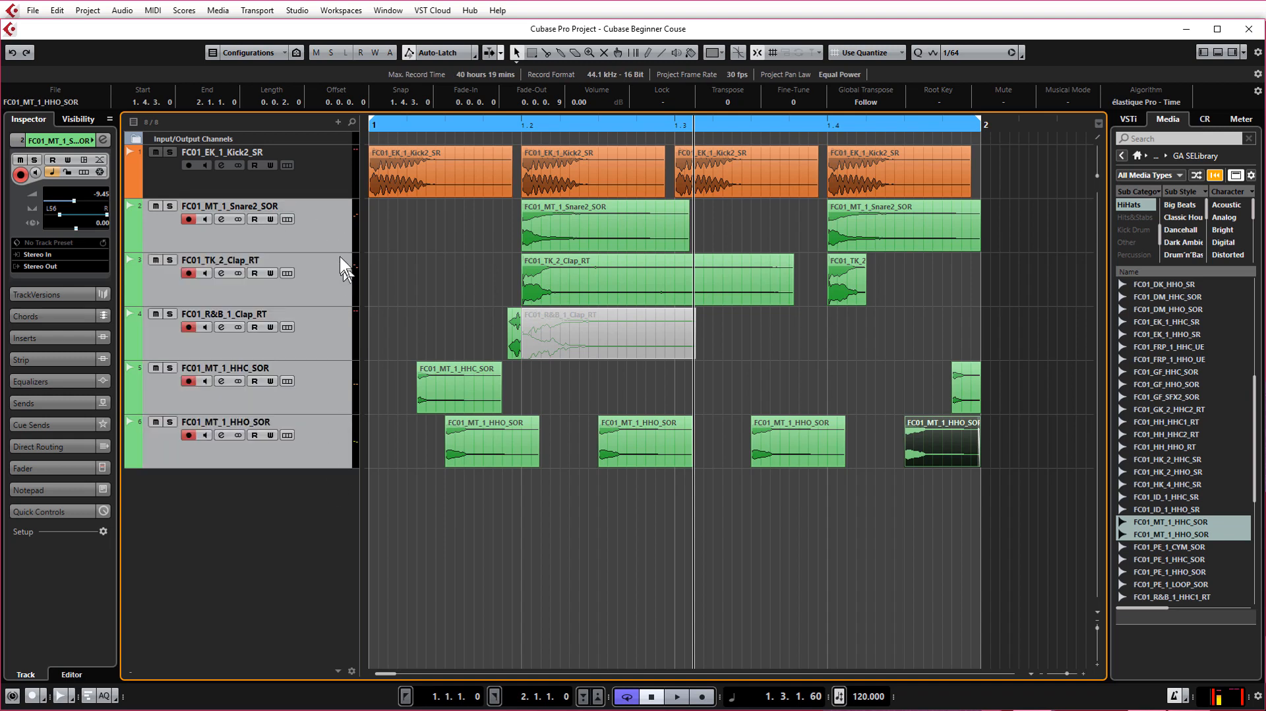
right_click(323, 284)
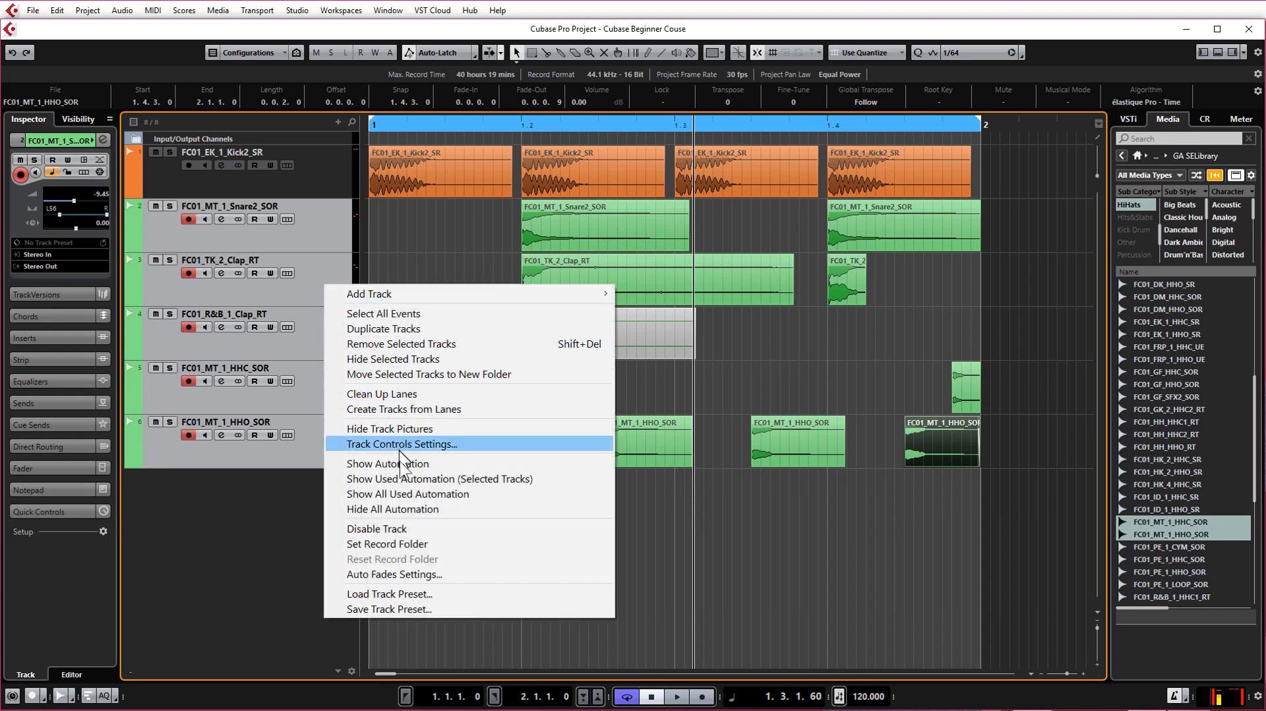
click(420, 374)
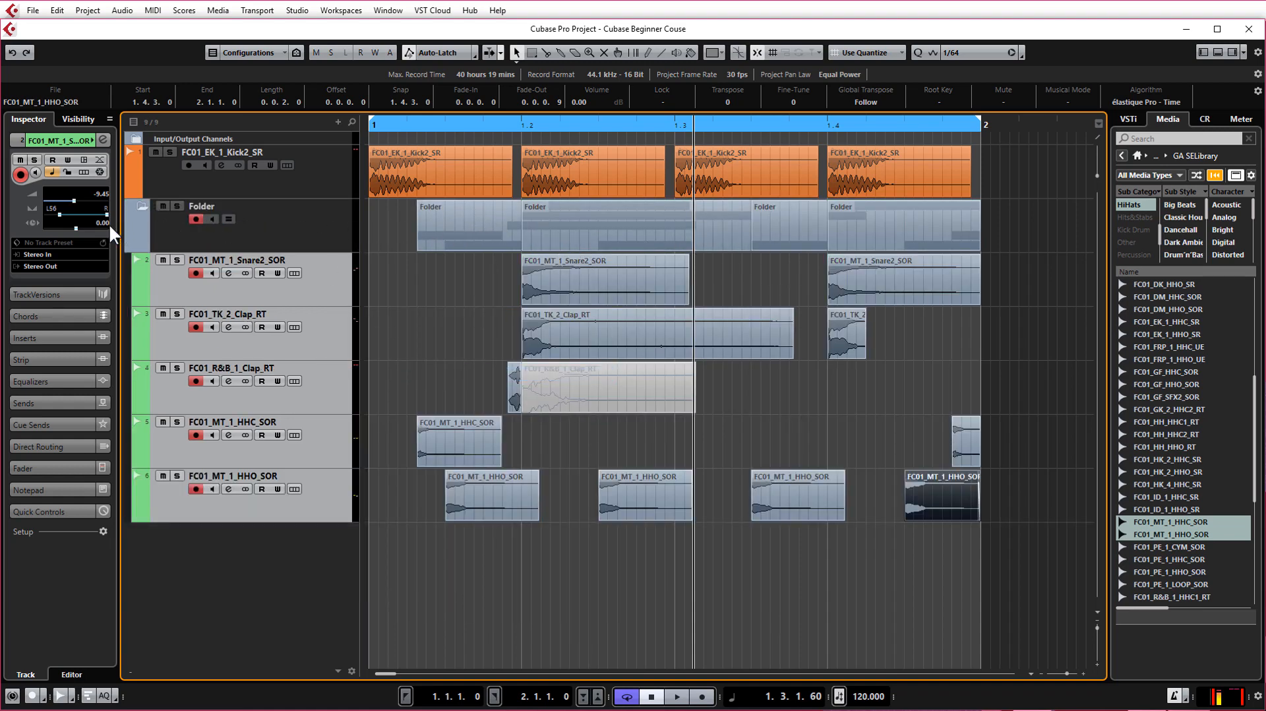
Color the folder track lime green.
click(188, 300)
click(327, 348)
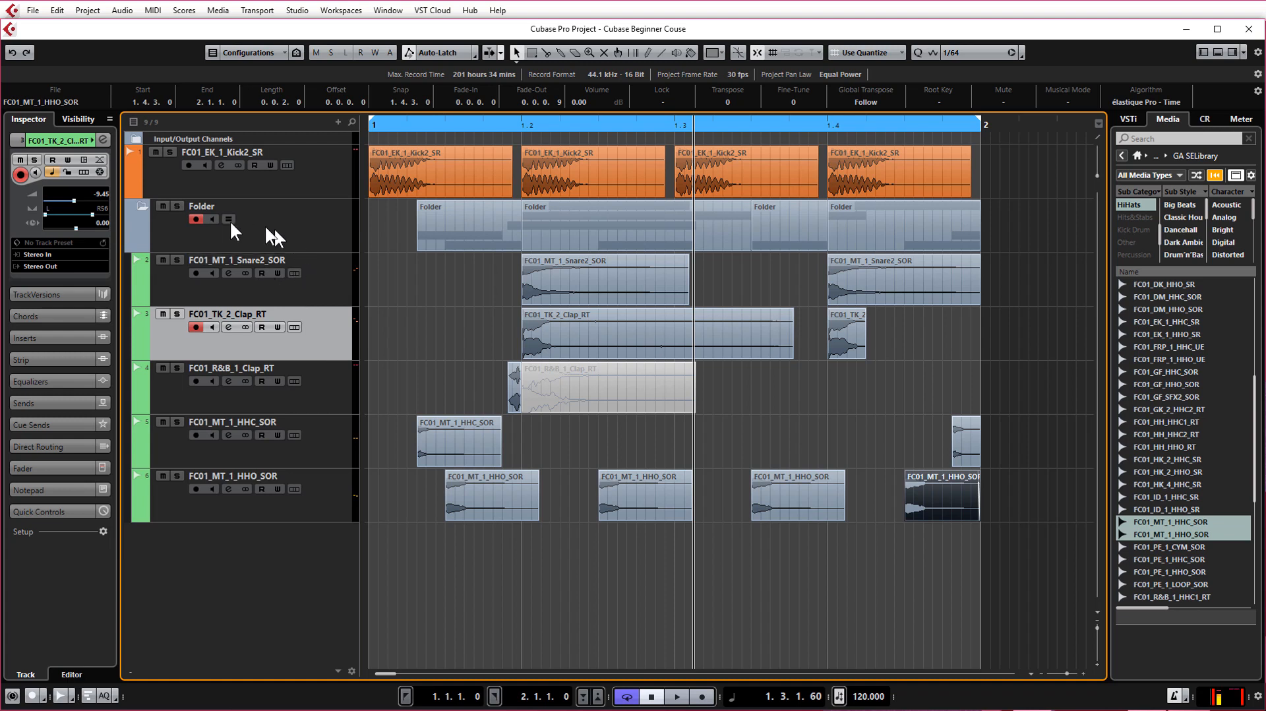
click(176, 231)
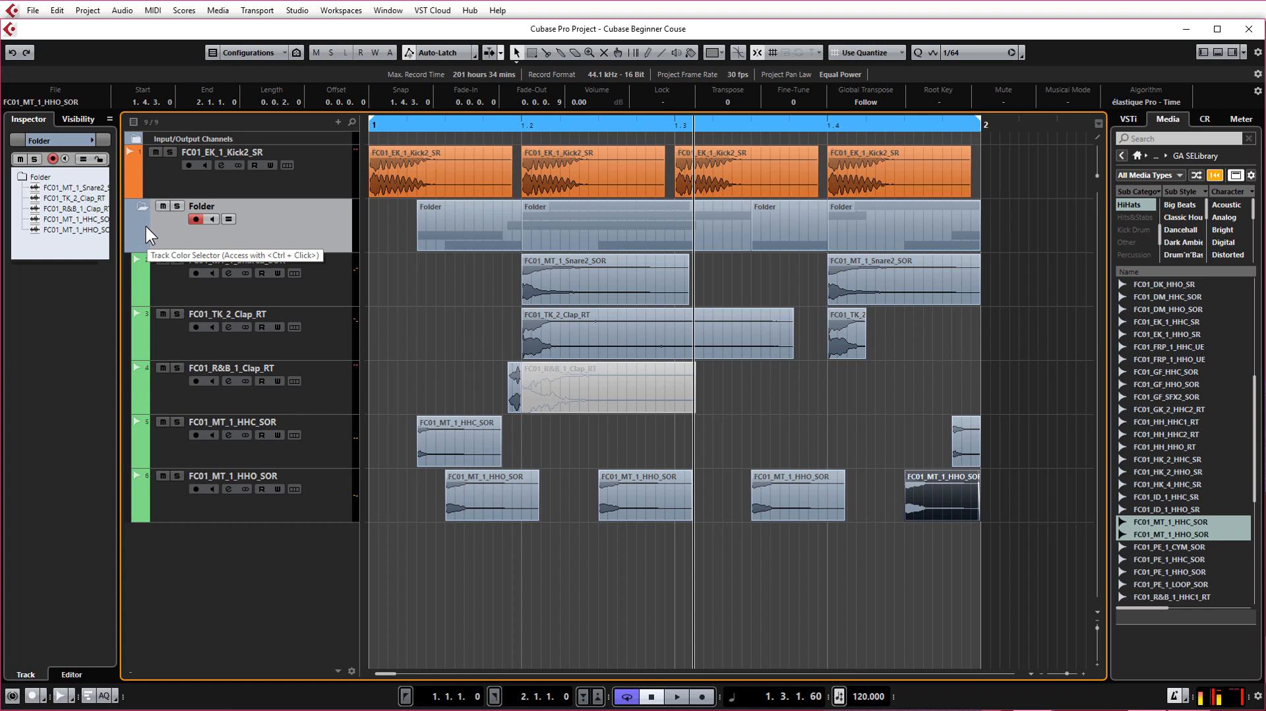
ctrl+click(145, 224)
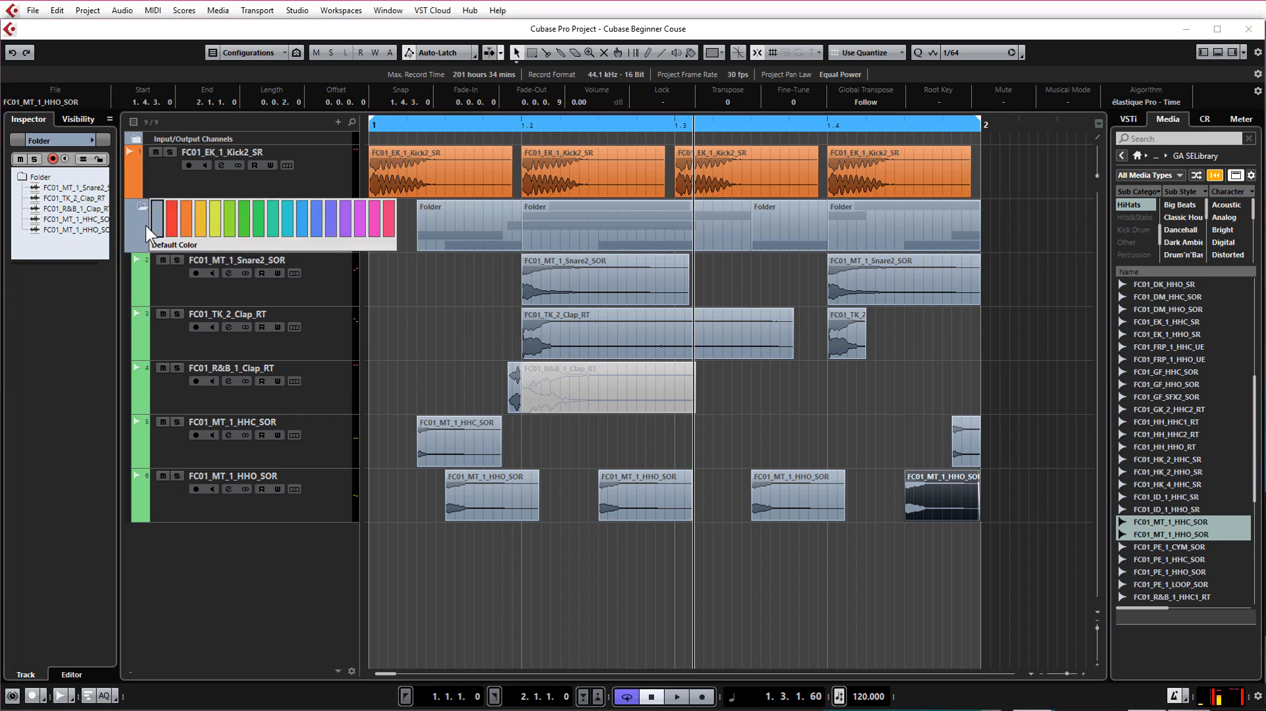
click(231, 230)
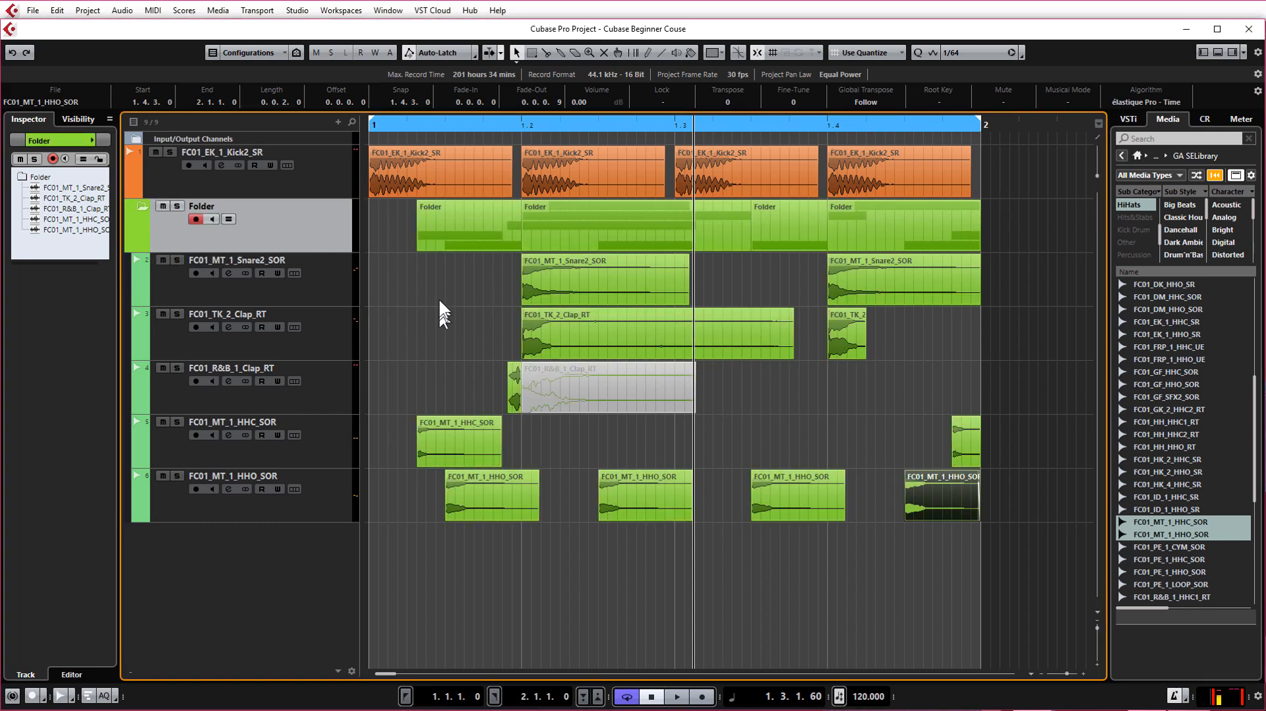
Collapse the folder track and play the loop from the start, briefly expanding the folder during playback.
click(140, 207)
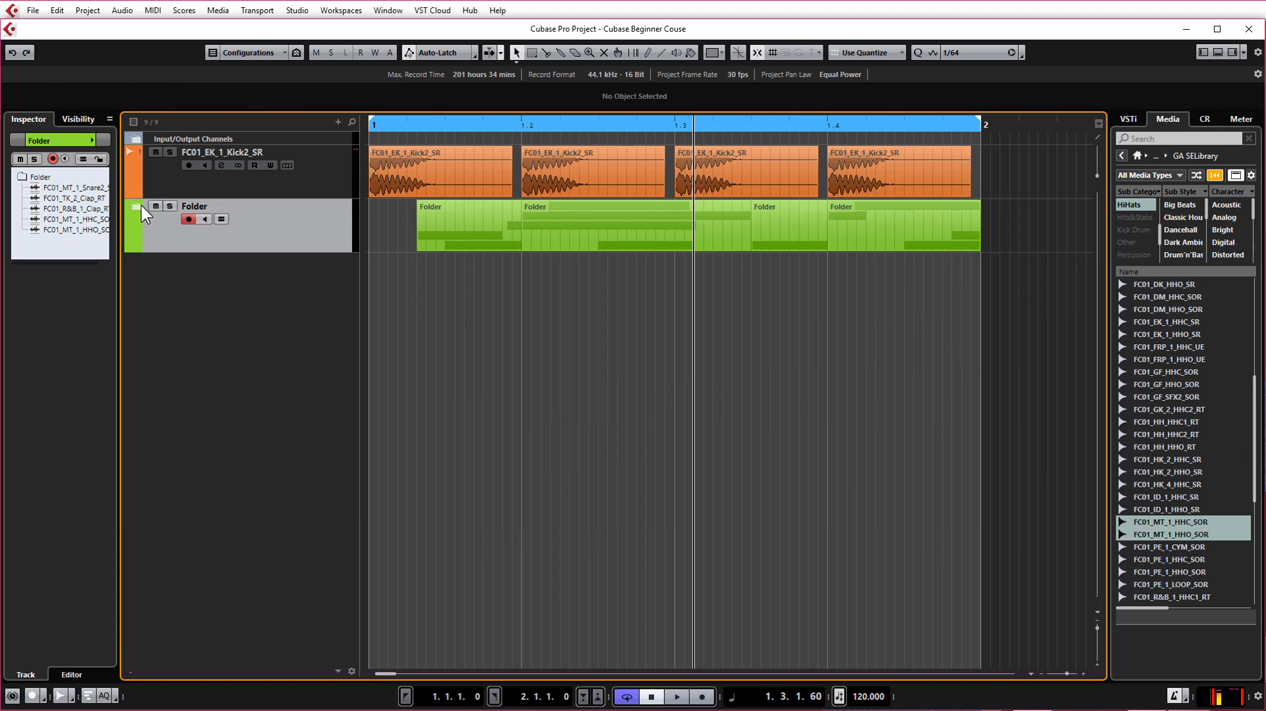
click(371, 123)
key(space)
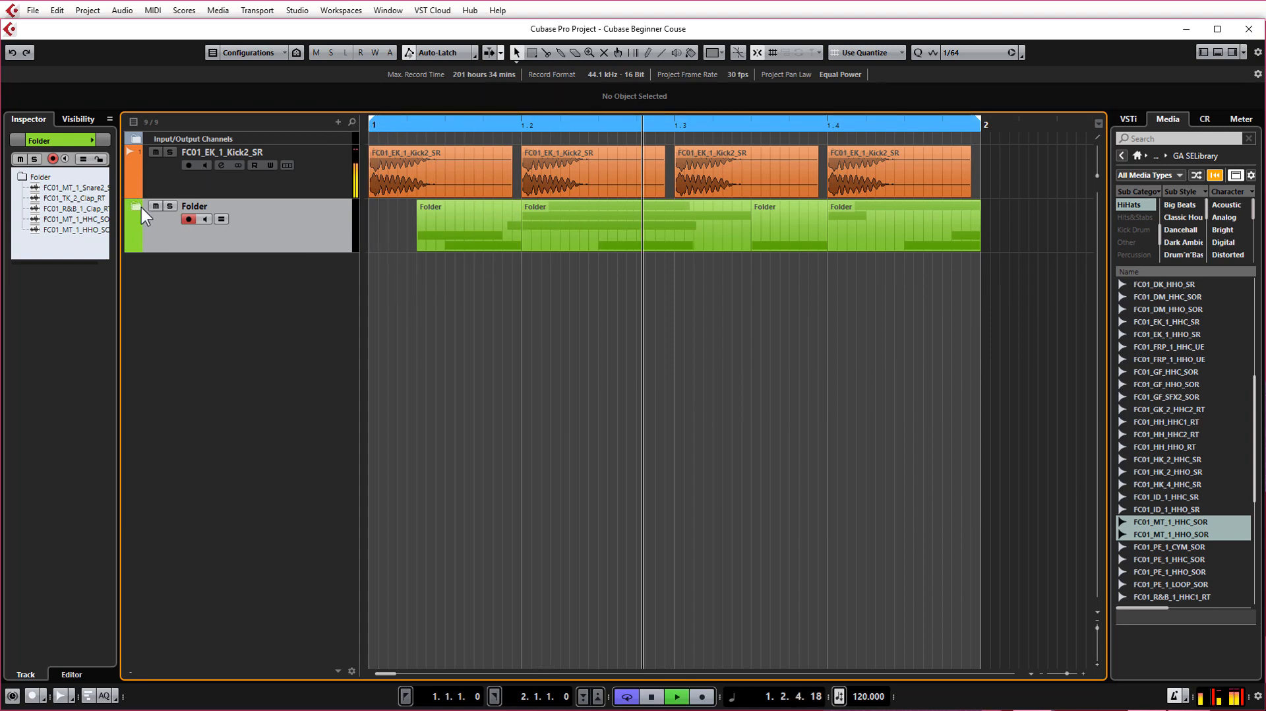
click(138, 208)
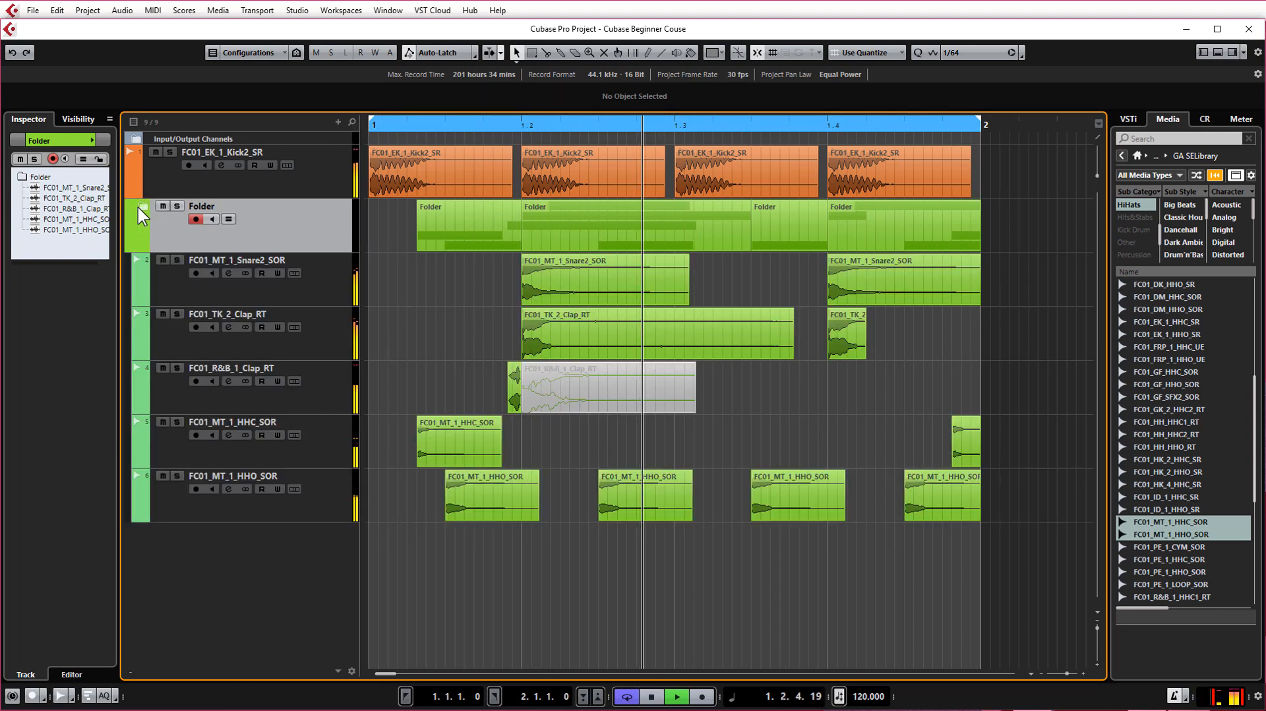
click(138, 207)
key(space)
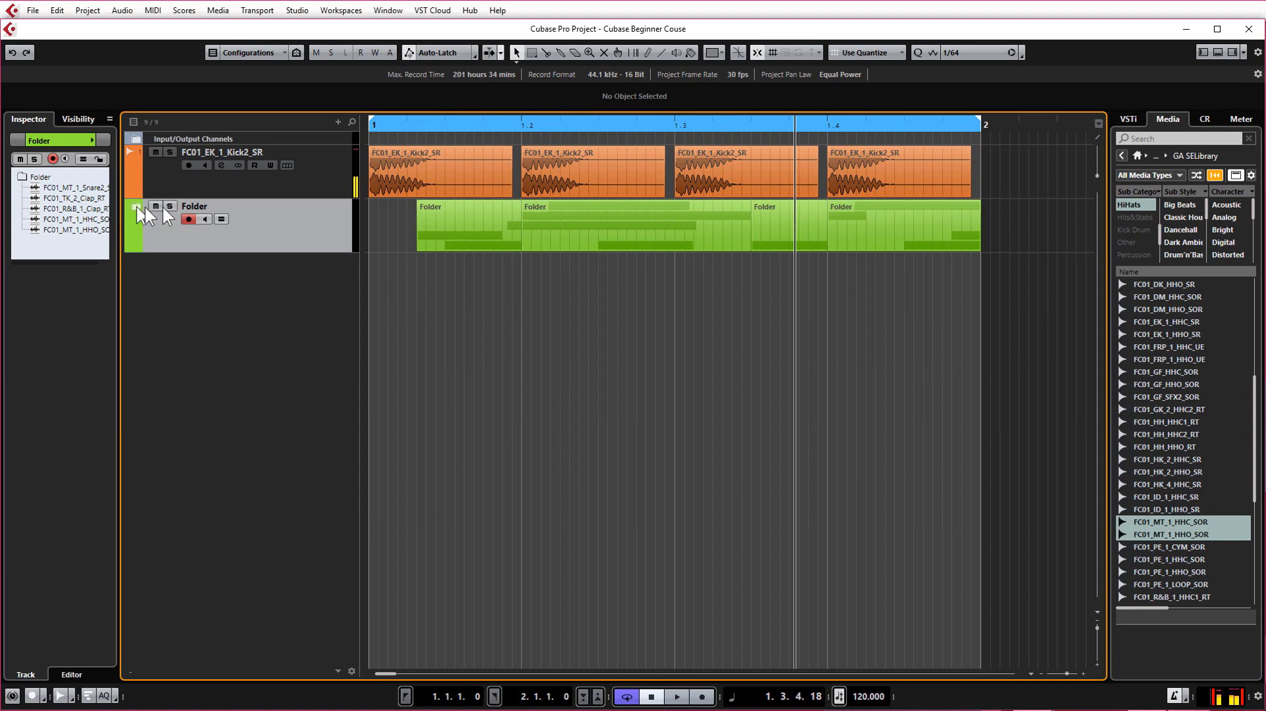
Set the quantize grid to 1/1 and copy the one-bar kick and folder events across bars 2, 3 and 4.
click(368, 348)
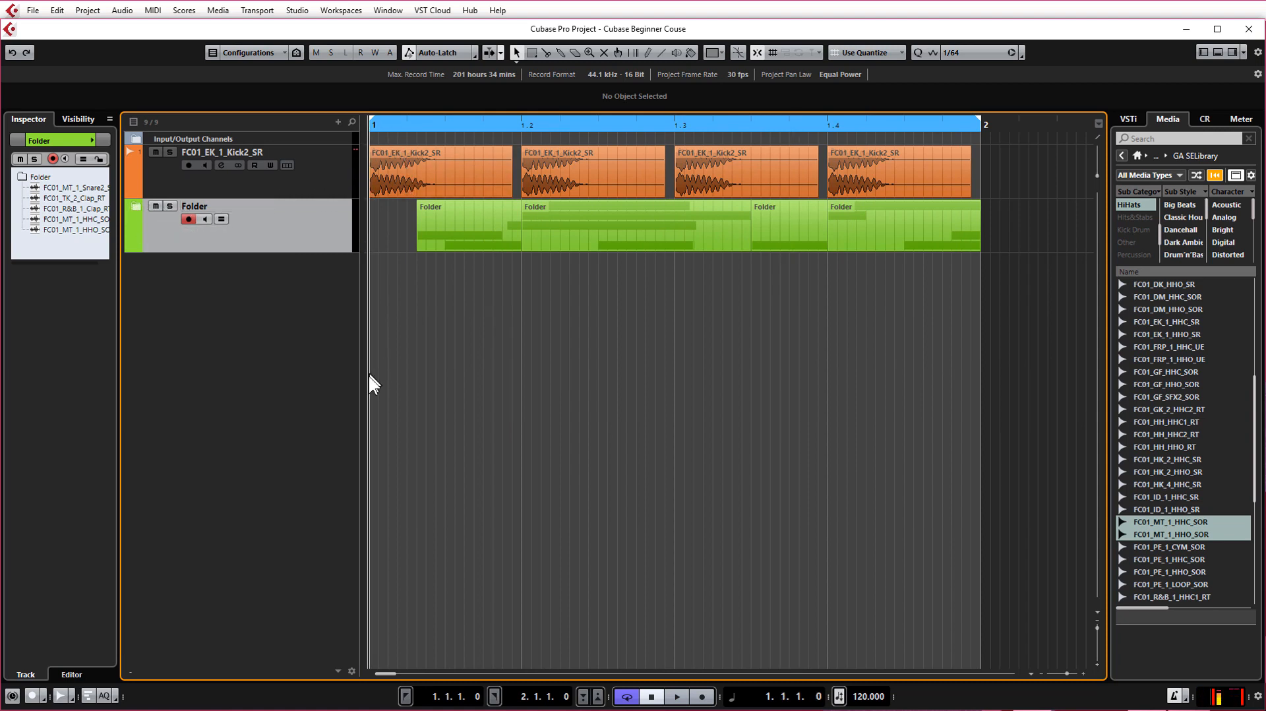
key(g)
key(g)
key(g)
key(g)
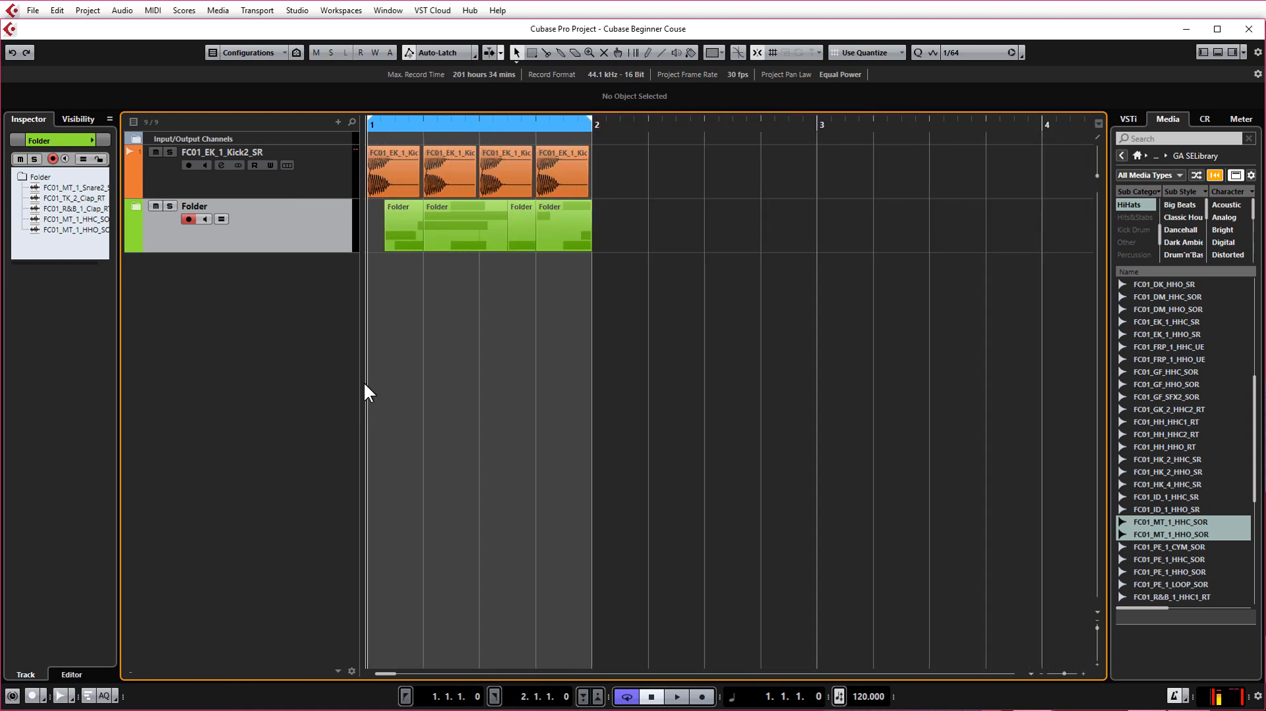
key(g)
drag(556, 243, 519, 176)
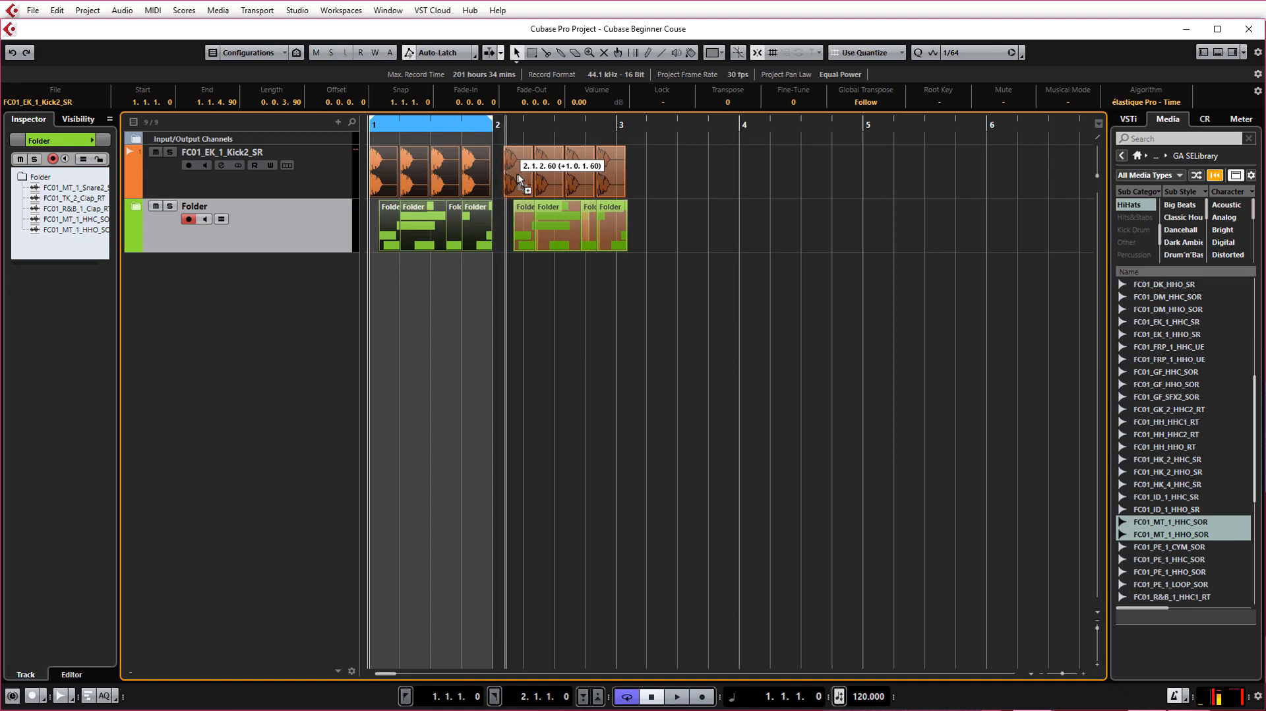
key(Delete)
click(968, 50)
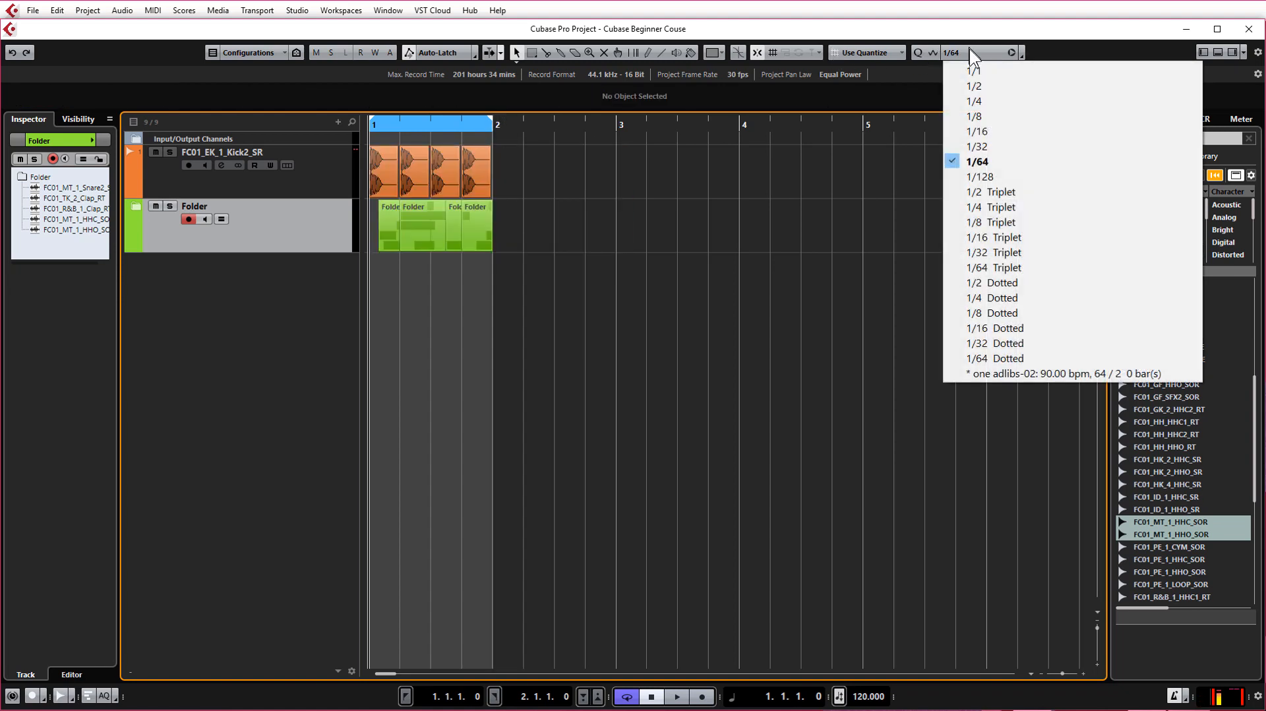
click(970, 68)
drag(633, 219, 500, 178)
drag(686, 237, 645, 178)
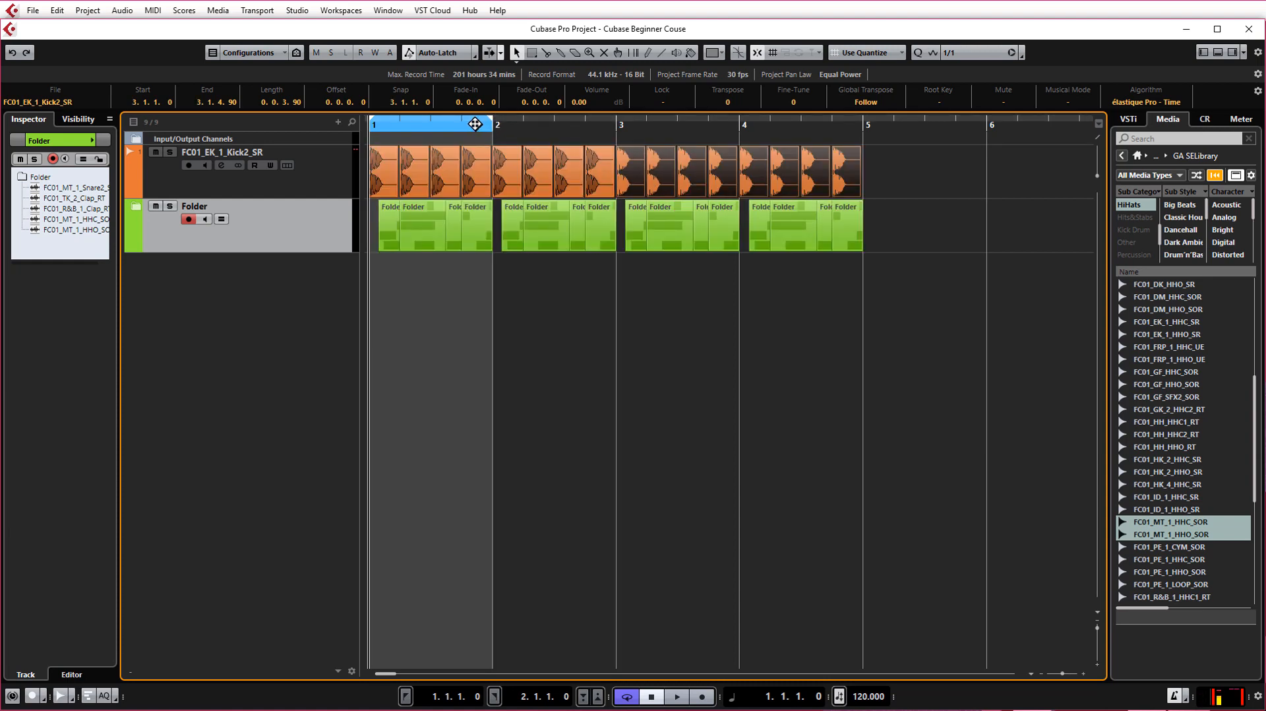
Extend the cycle range to end at 5.1.1.0 and play the four-bar loop.
drag(492, 127, 862, 141)
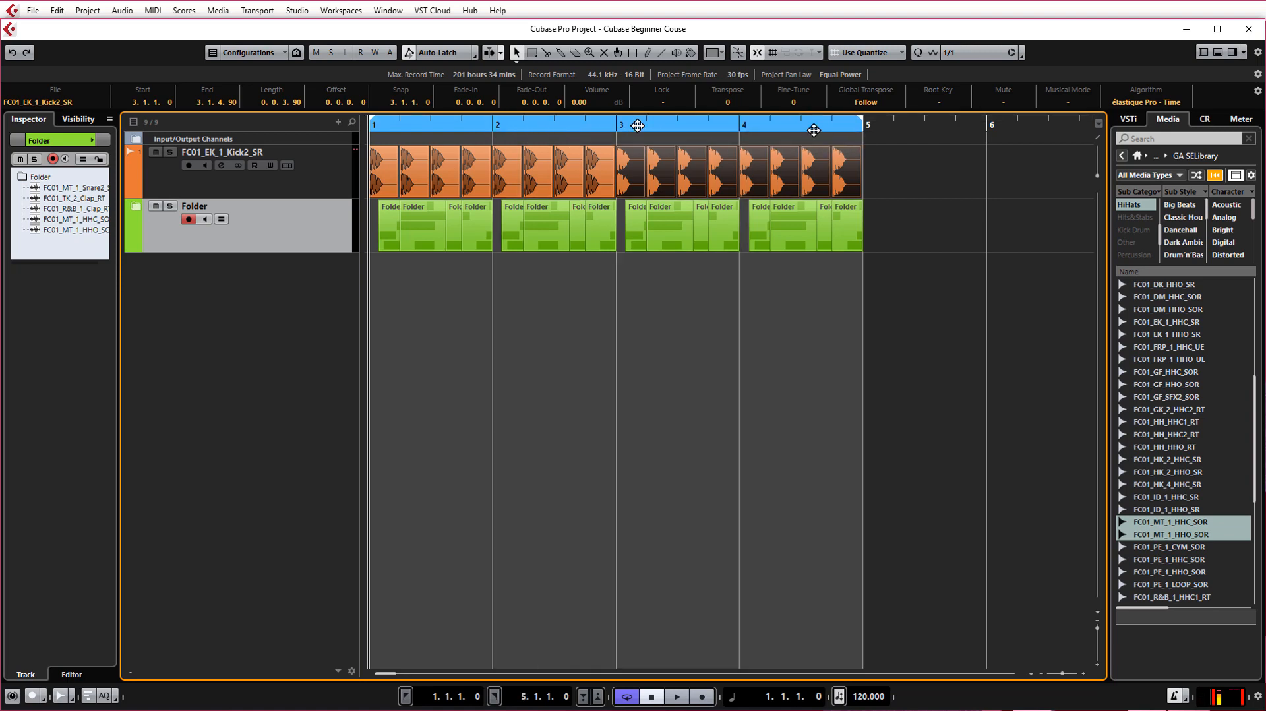
key(space)
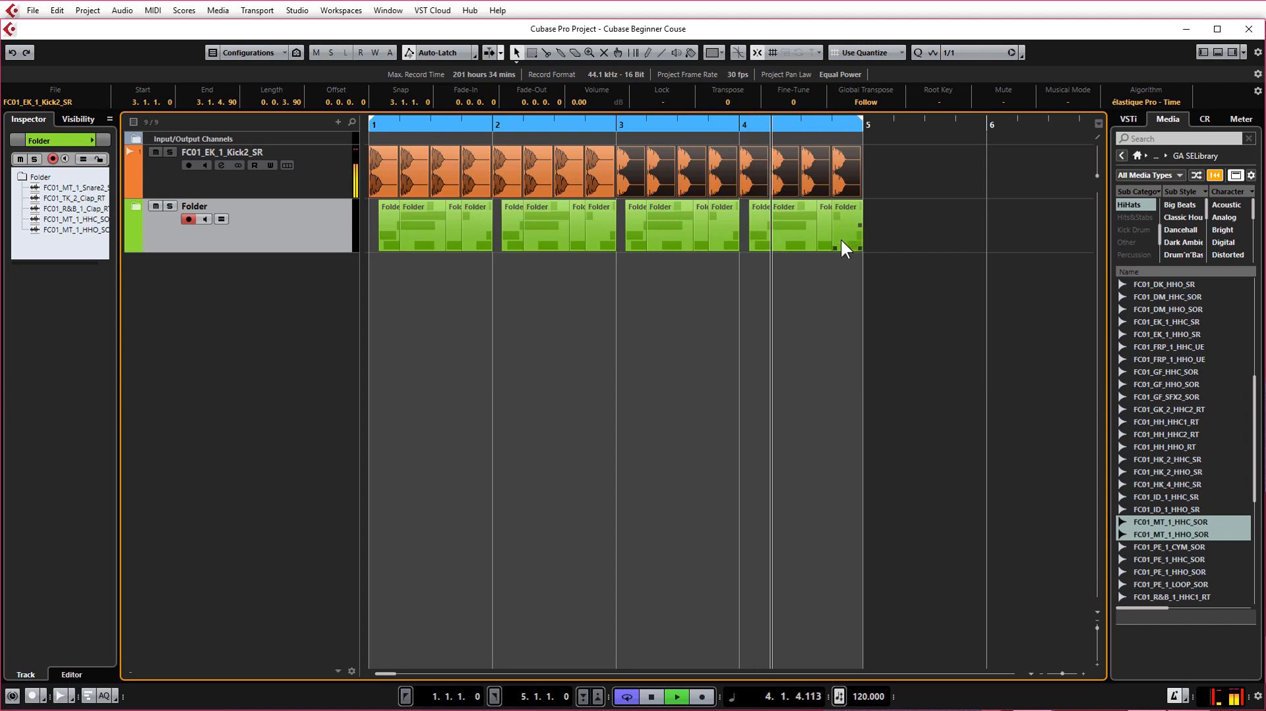
key(space)
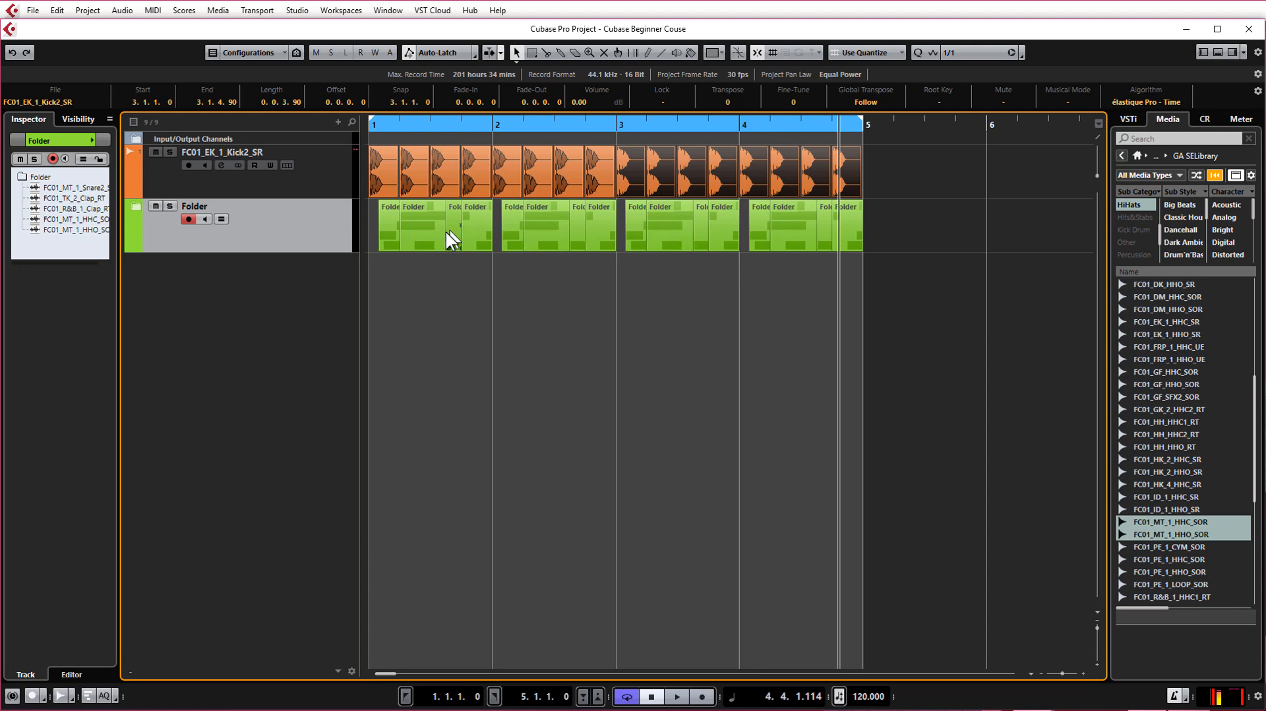
Expand the folder track and move the last muted R&B clap event in bar 4 to start at 4.3.1.93.
click(136, 206)
click(900, 394)
key(h)
key(h)
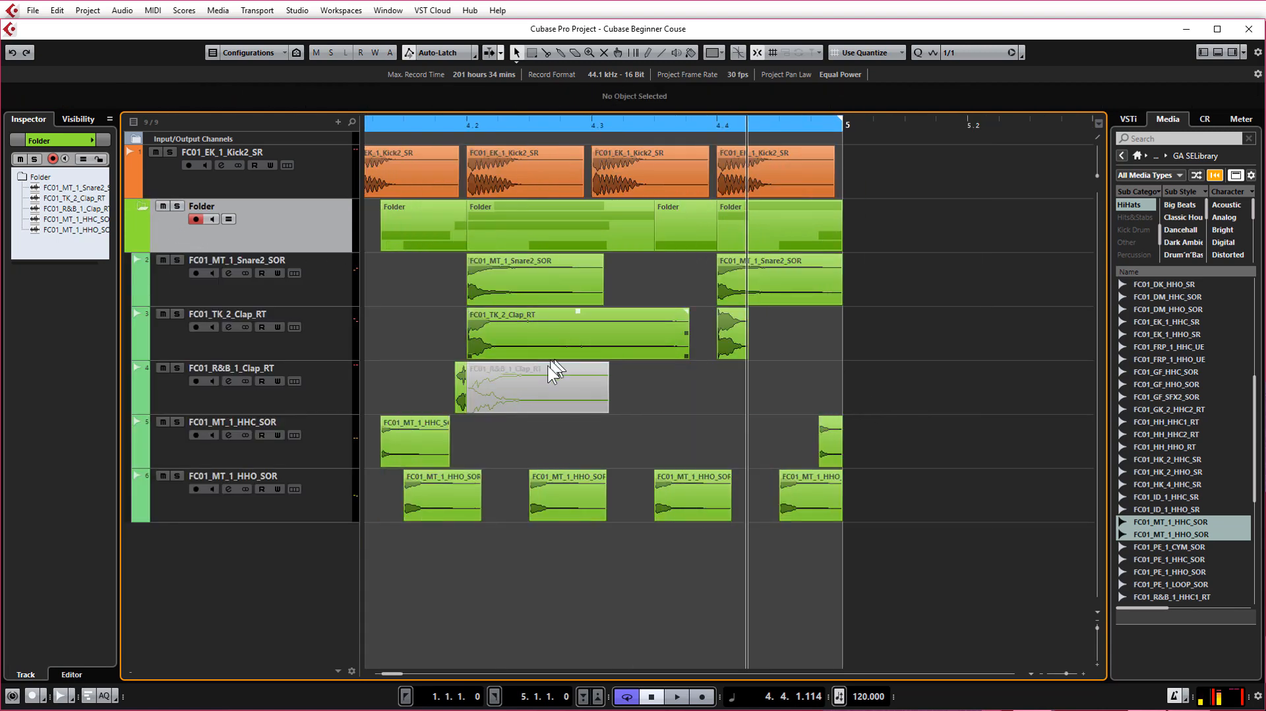
click(495, 390)
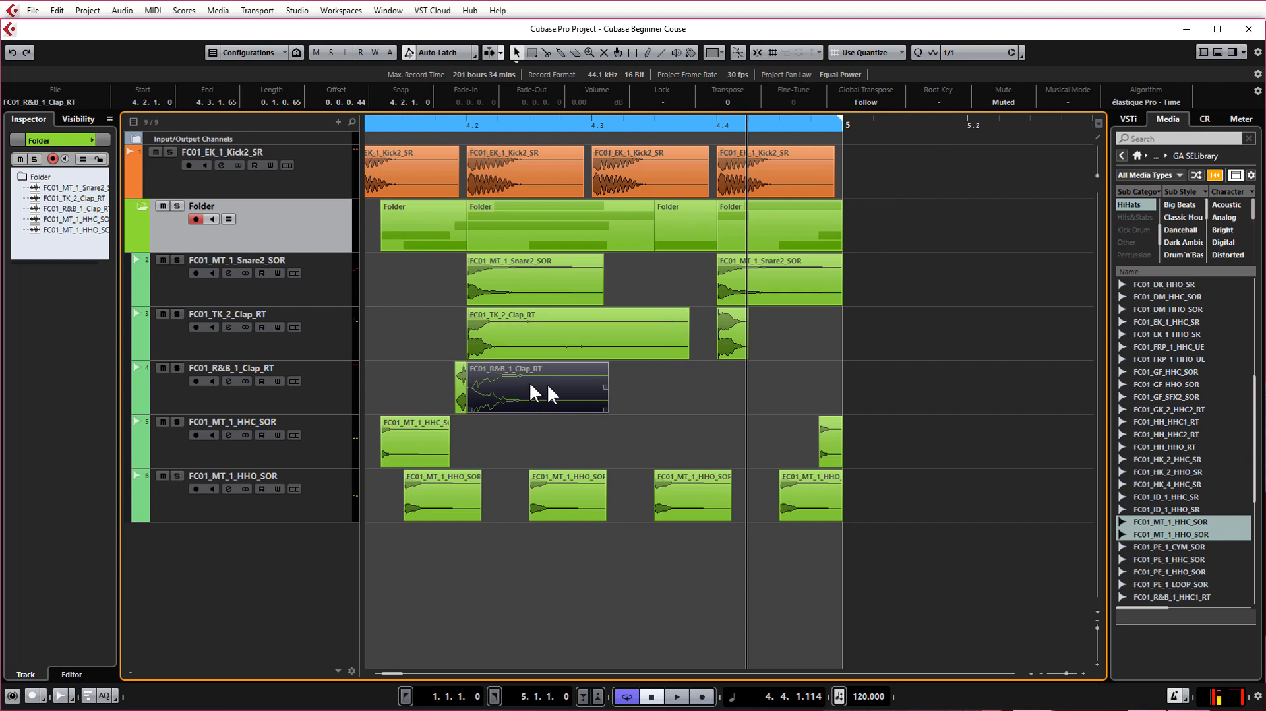
drag(546, 390, 690, 387)
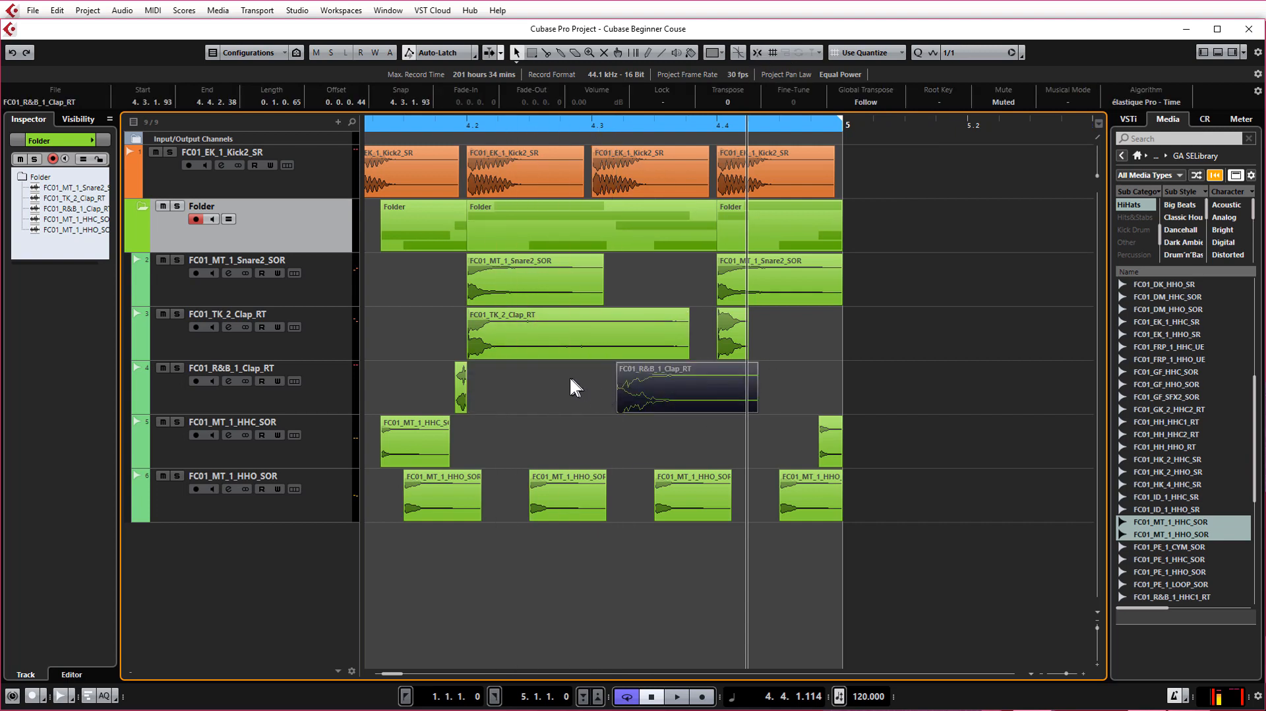
Unmute the moved R&B clap event with the Mute tool and shift it to start at 4.3.2.92.
right_click(575, 377)
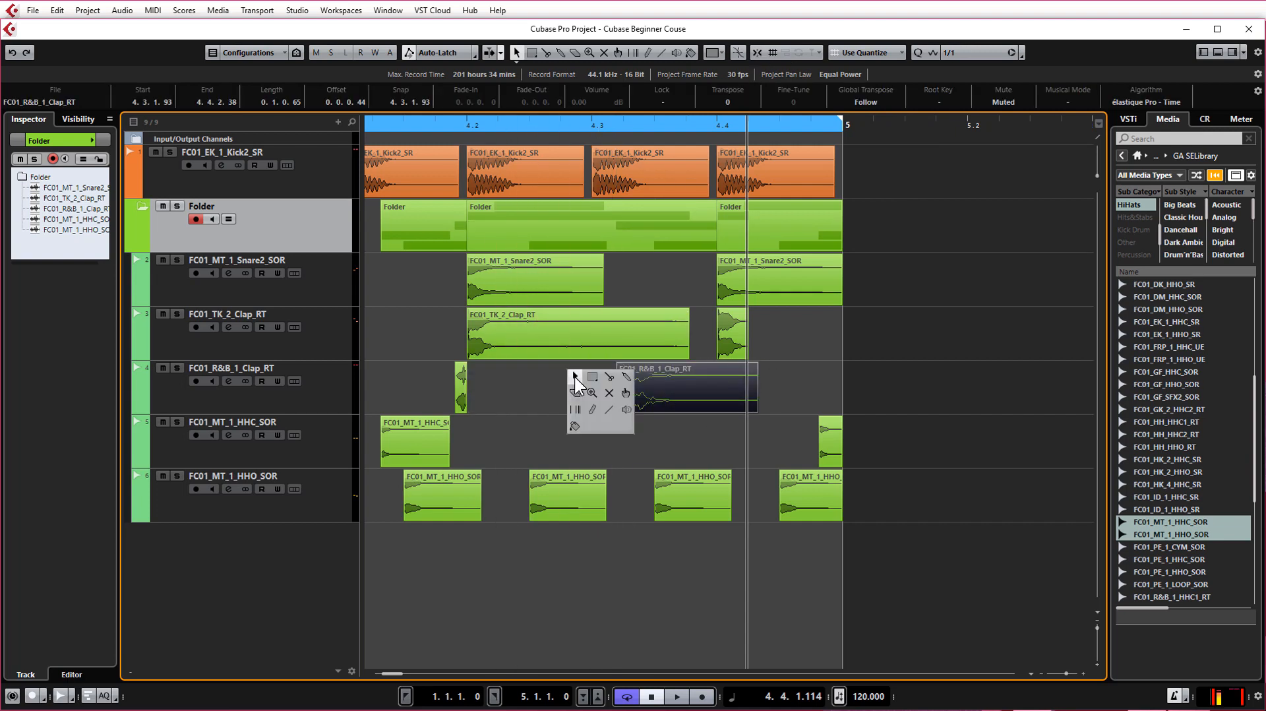
click(609, 392)
click(694, 395)
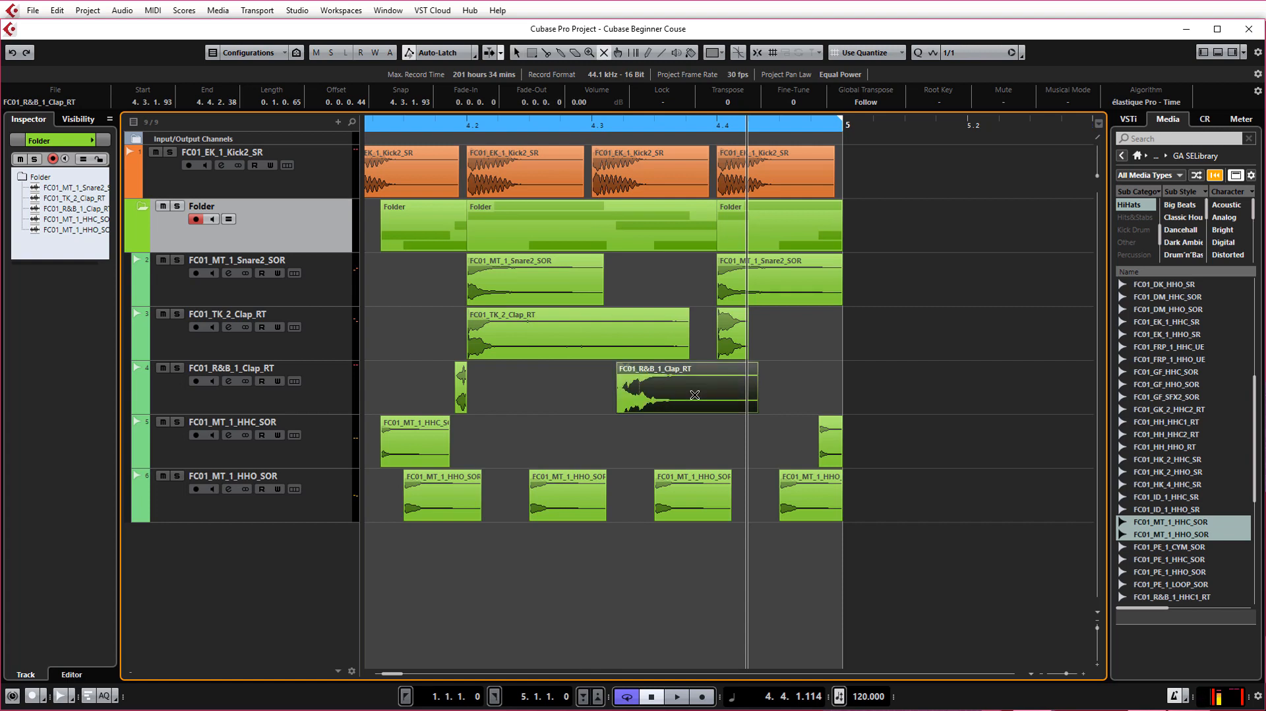
right_click(586, 387)
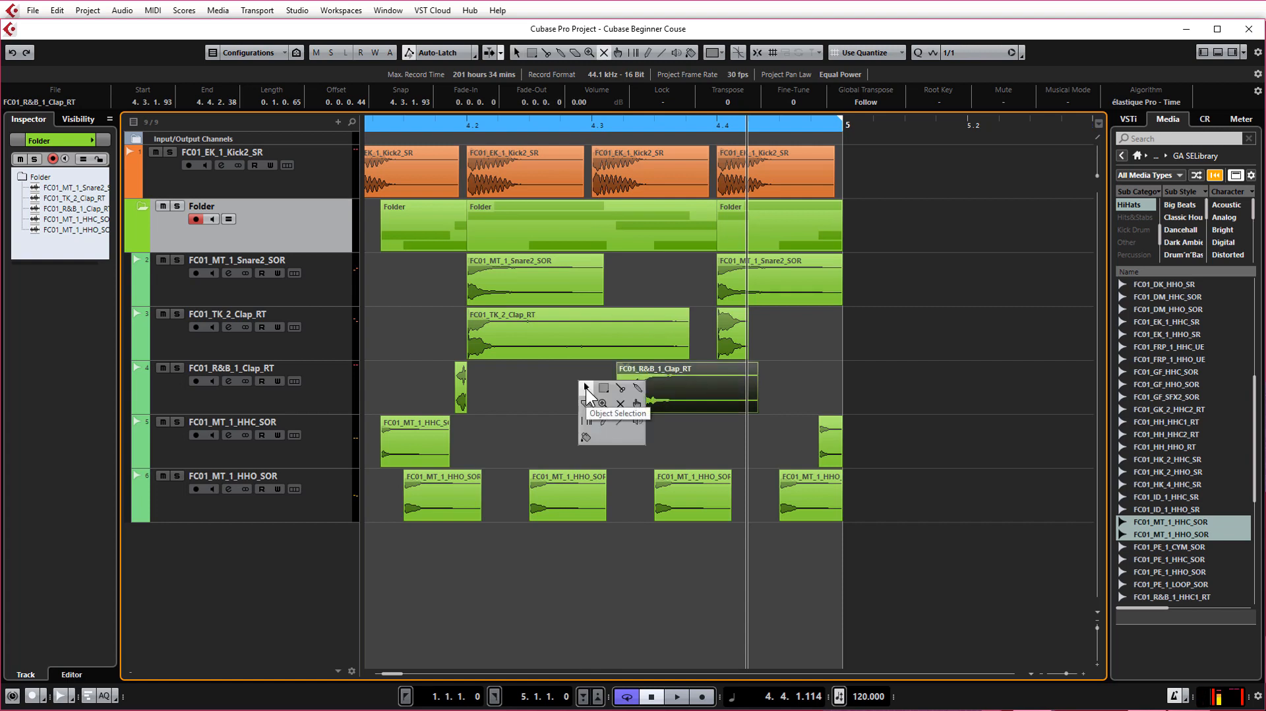
click(586, 388)
drag(683, 386, 715, 386)
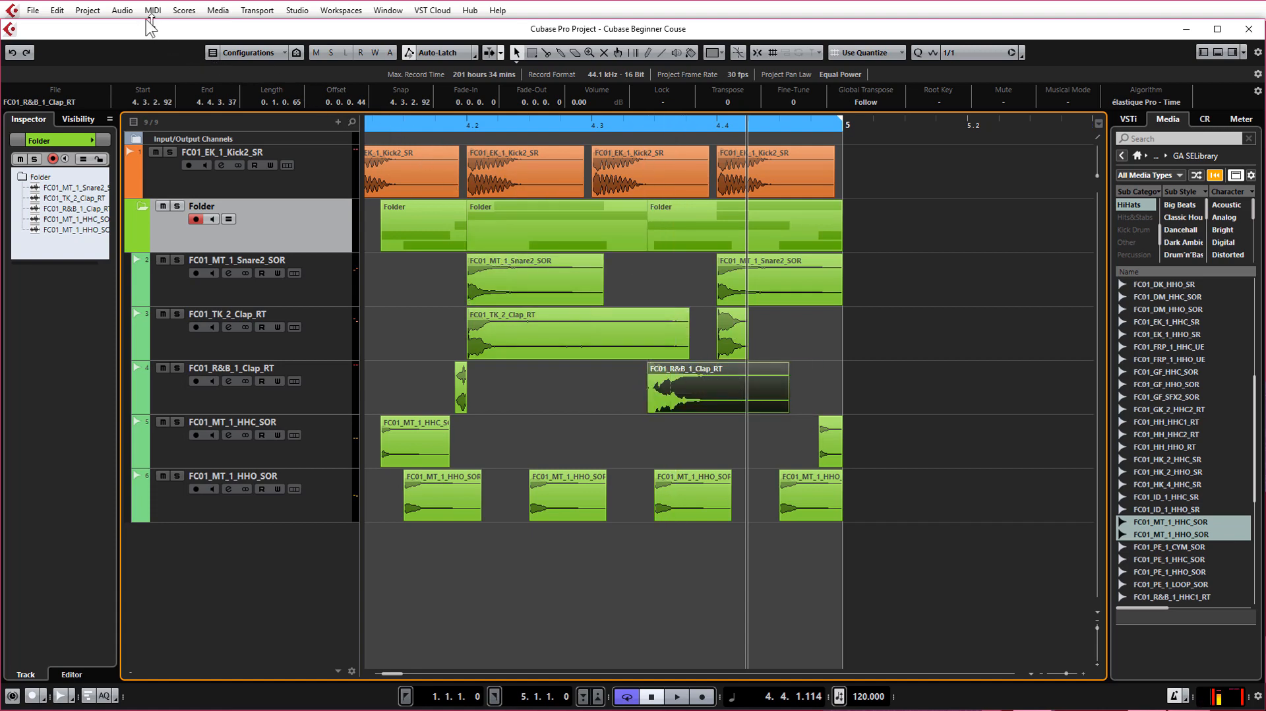
Reverse the unmuted R&B clap event, creating a new version so that only this event is processed.
click(122, 11)
mouse_move(271, 112)
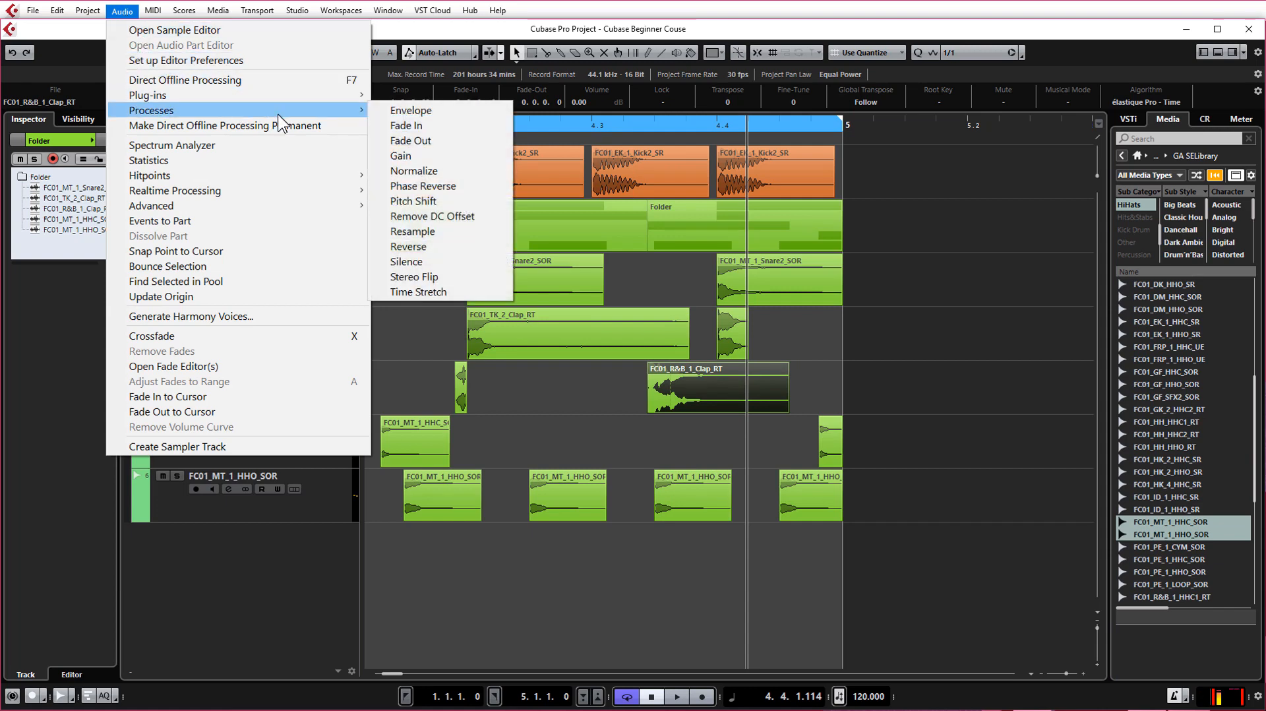
click(422, 247)
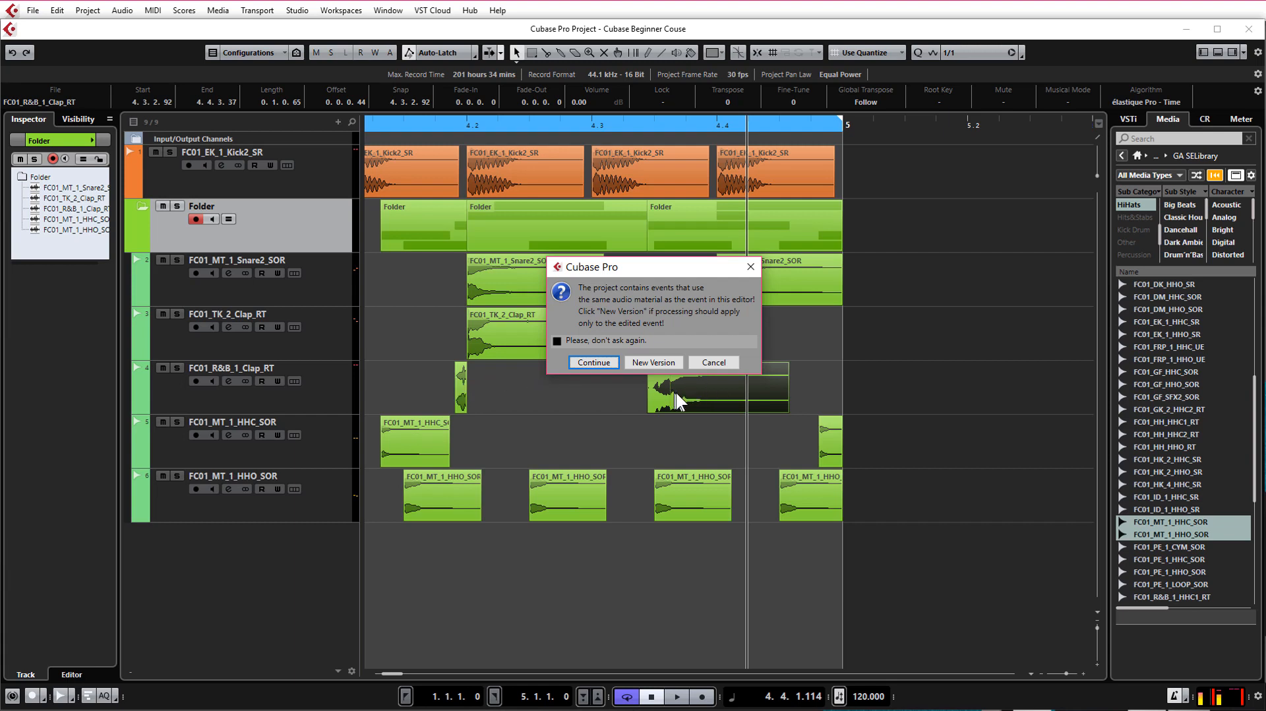
click(653, 363)
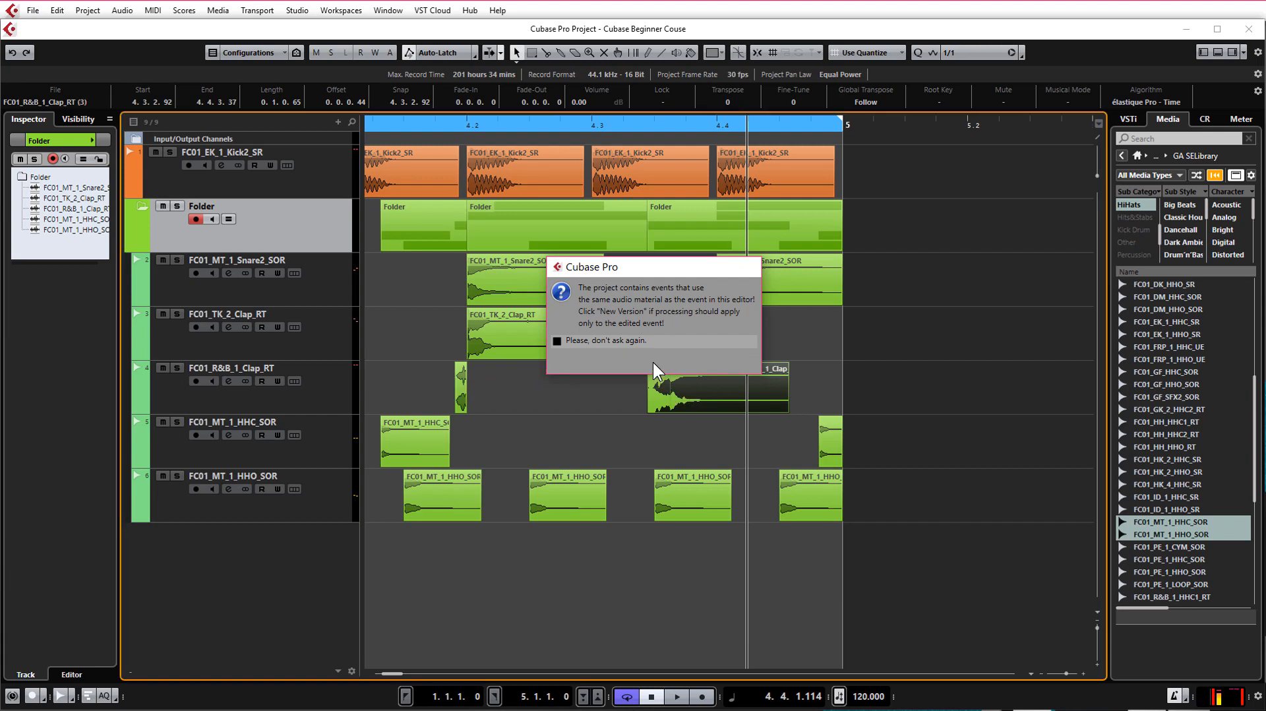
Move the reversed R&B clap so it ends exactly at the start of bar 5, and play the loop transition.
drag(736, 392, 779, 389)
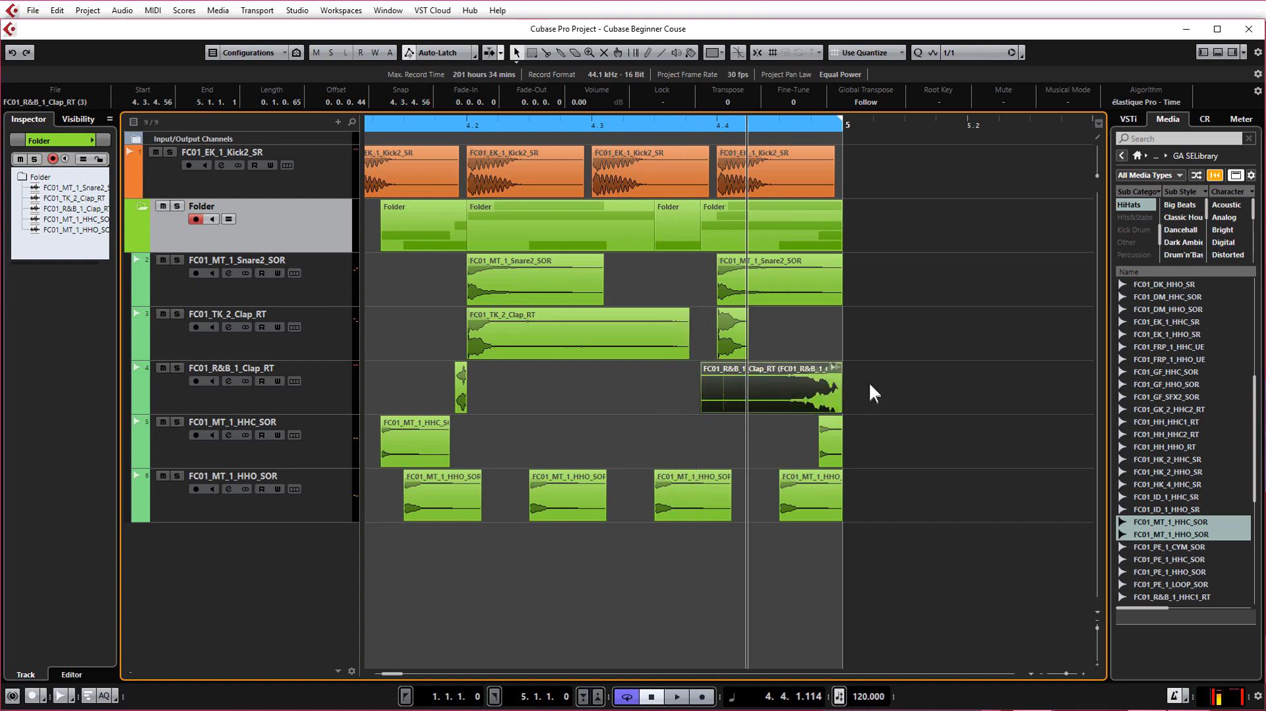
scroll(869, 381, up, 10)
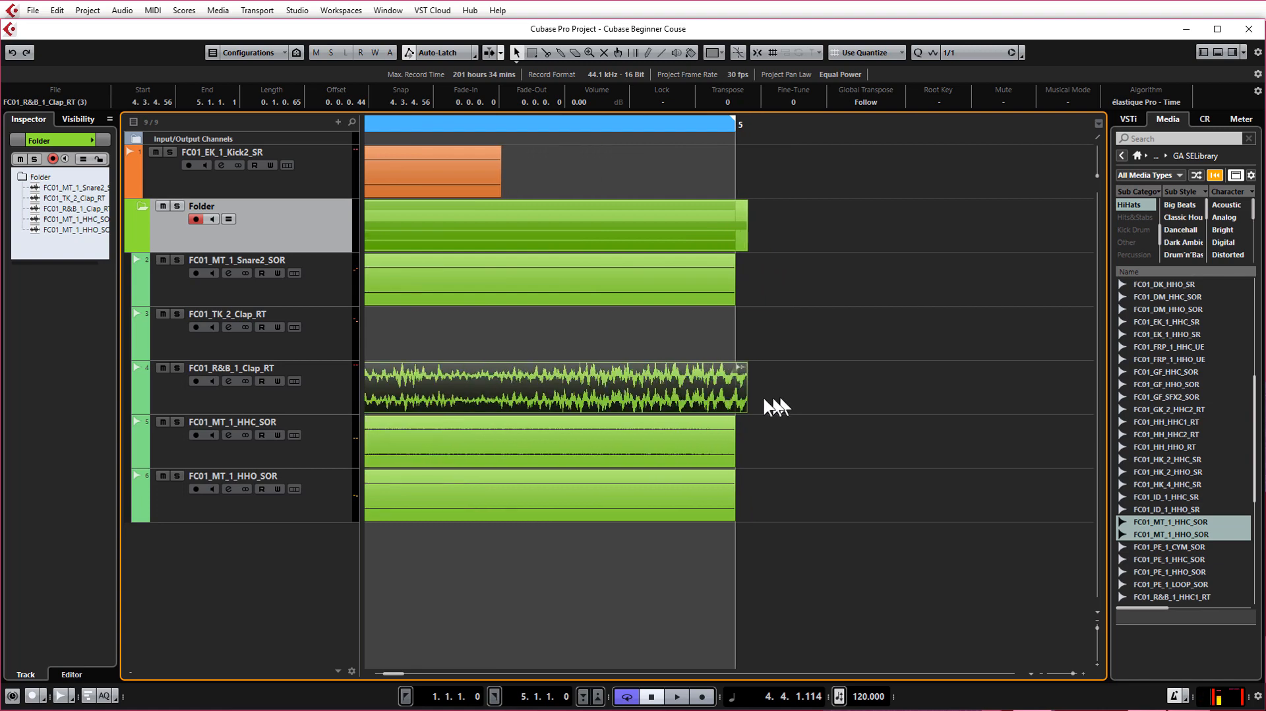
drag(731, 390, 718, 389)
scroll(778, 416, down, 6)
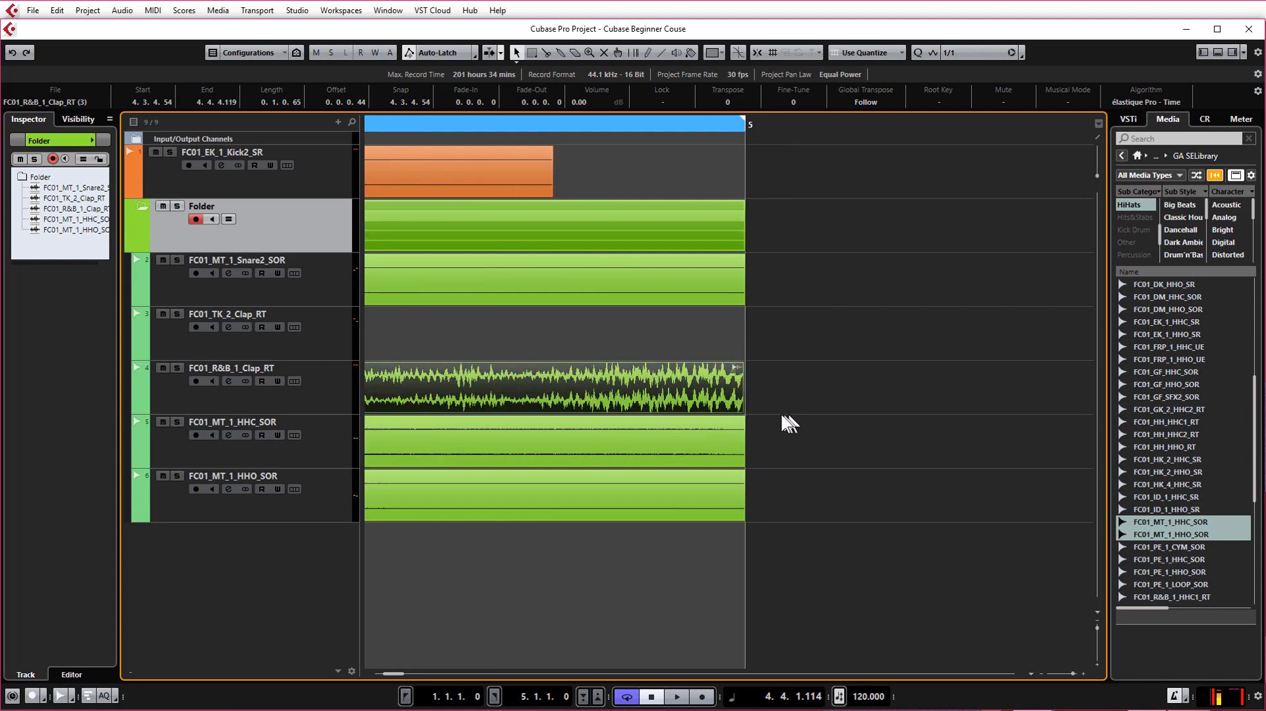
scroll(785, 414, down, 4)
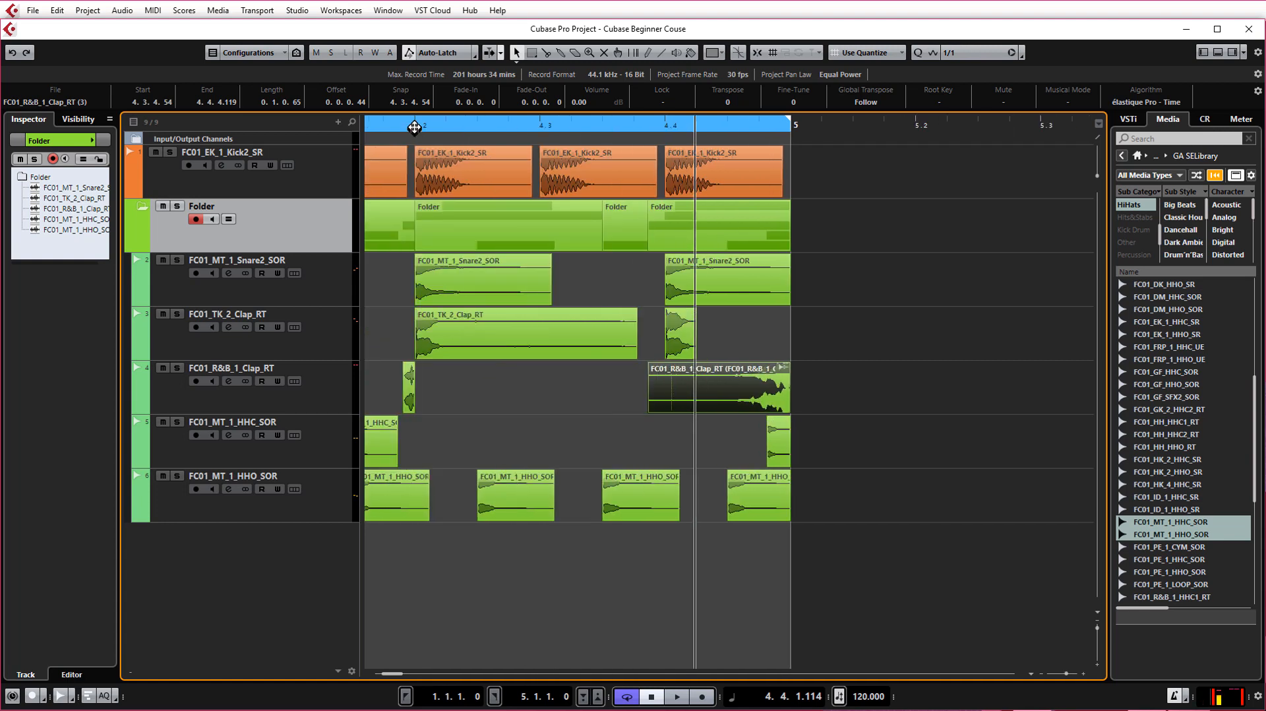
key(space)
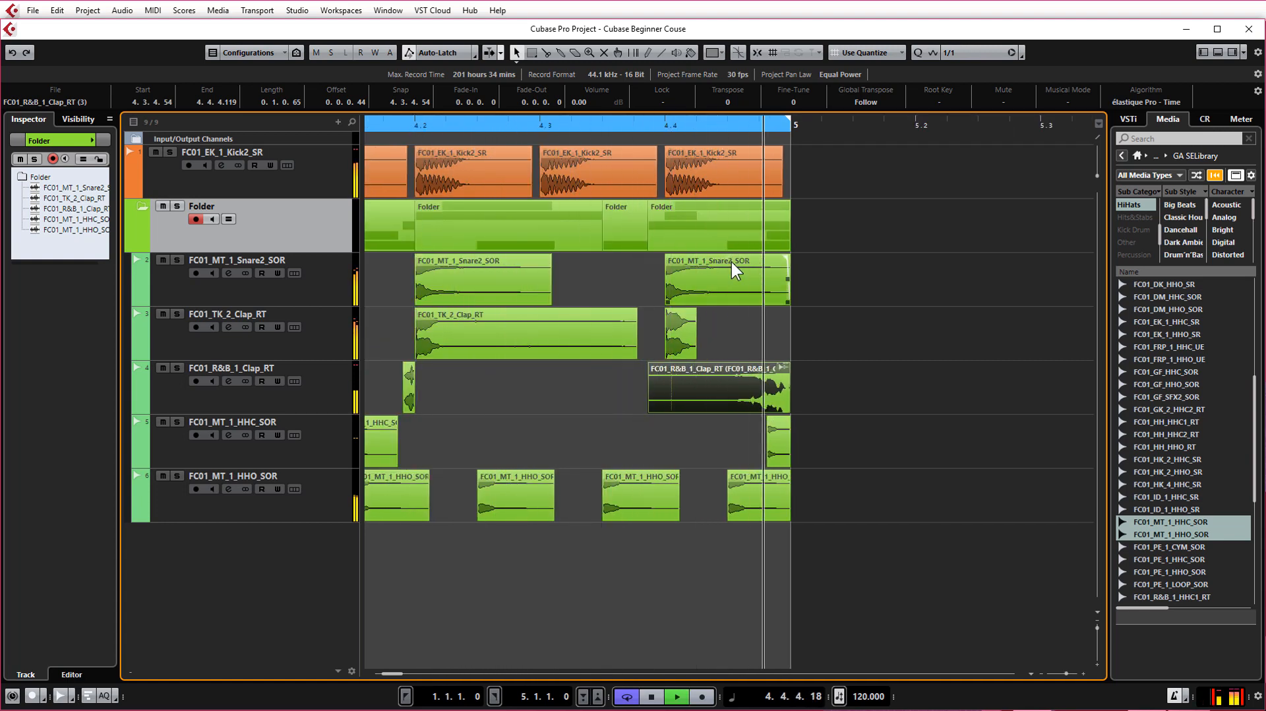
key(space)
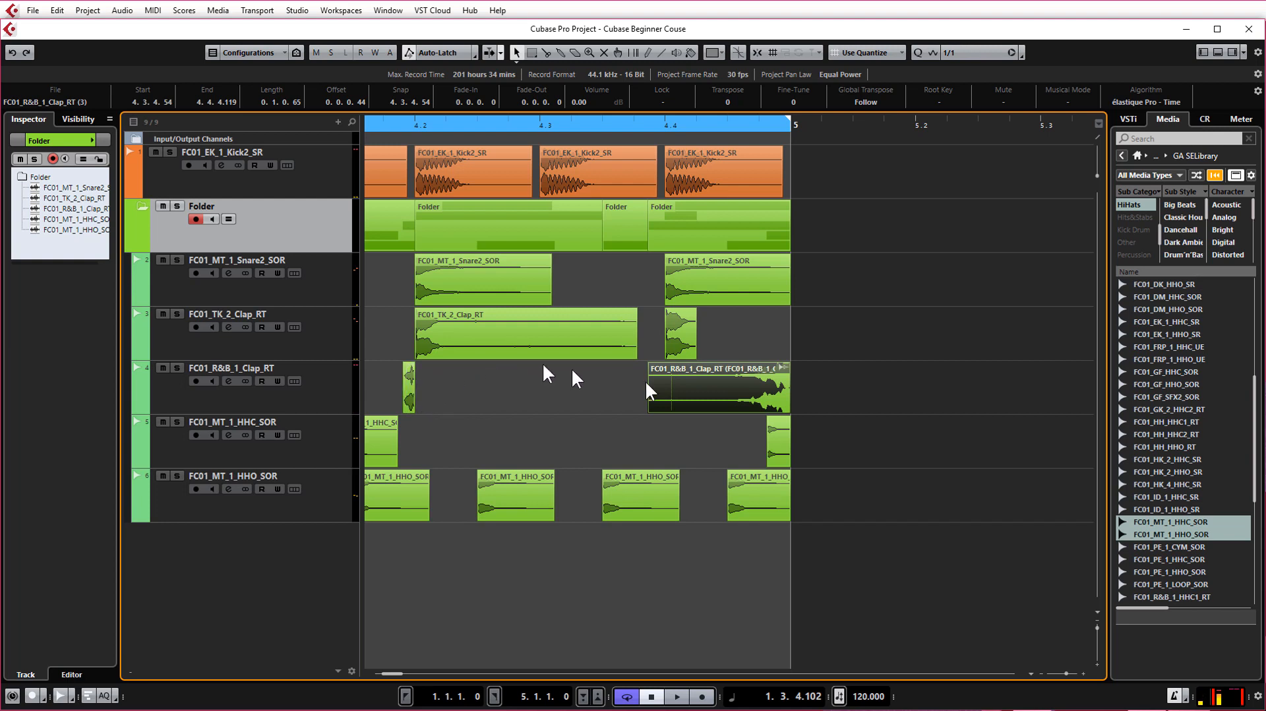
Lower the reversed clap event's volume to about -6.37 dB, auditioning the end of bar 4 between adjustments.
drag(719, 367, 719, 367)
drag(720, 364, 720, 395)
click(412, 126)
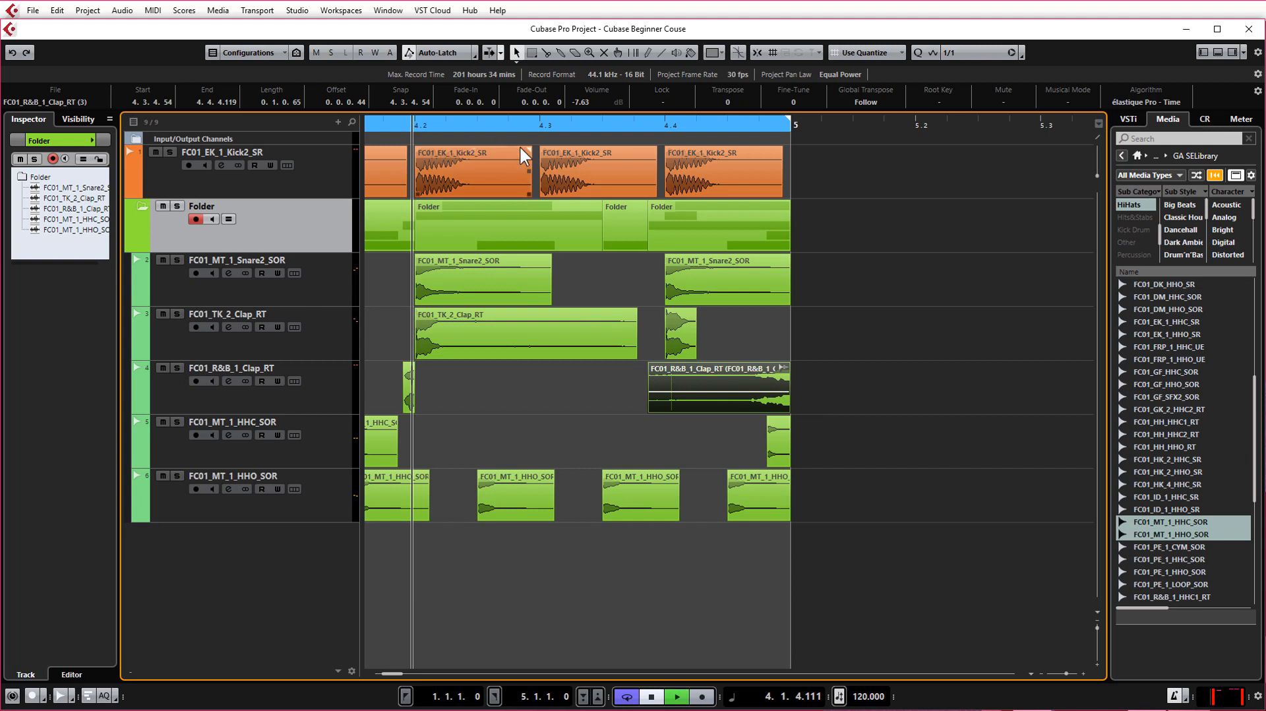
key(space)
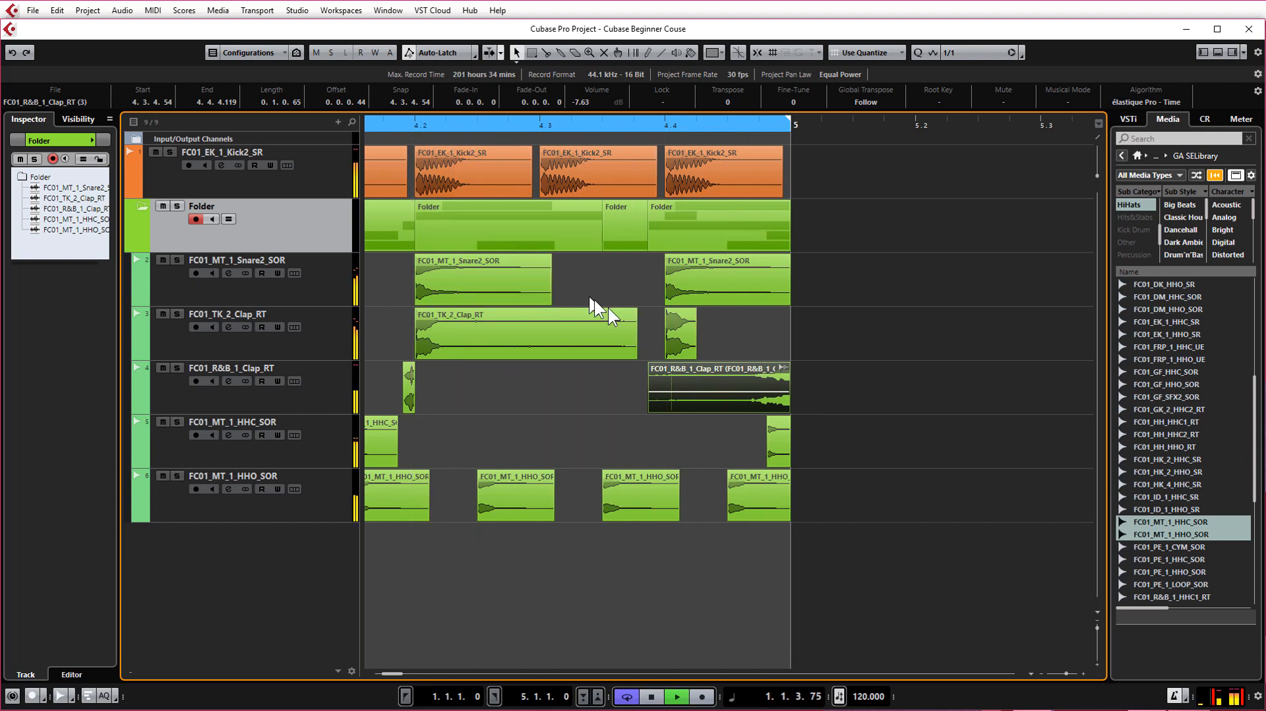
key(space)
drag(721, 394, 720, 389)
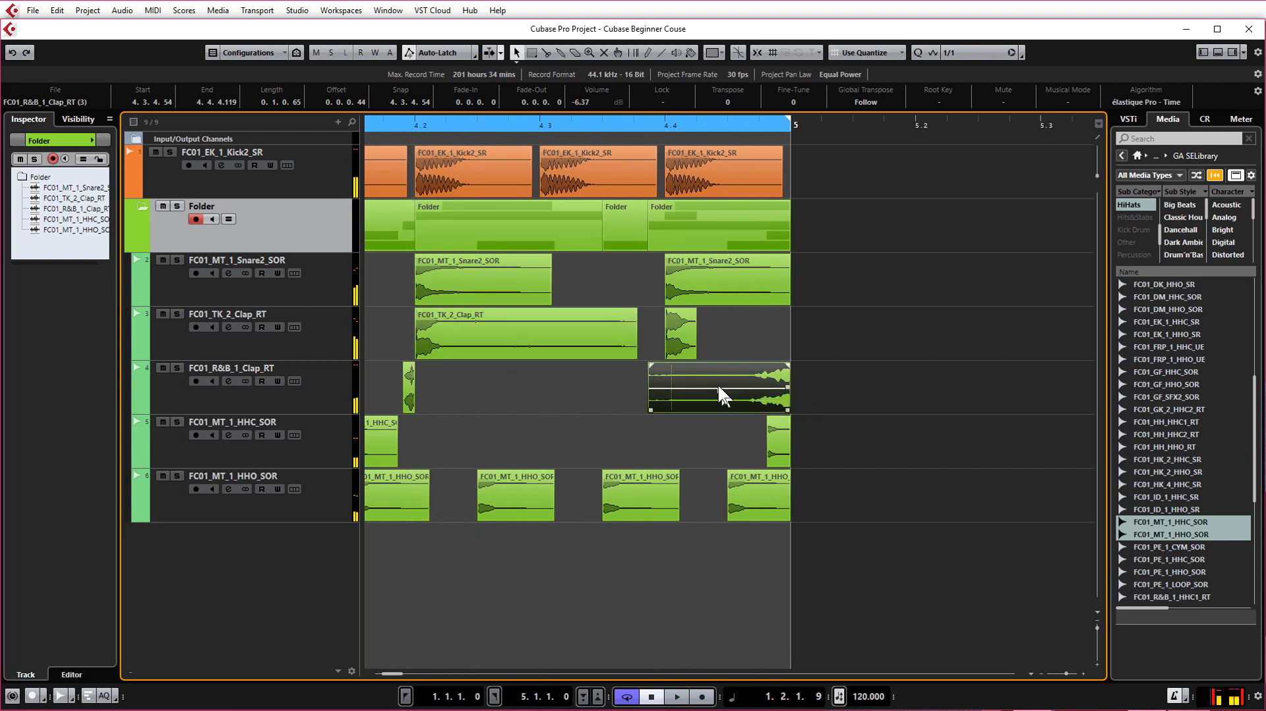
click(538, 121)
key(space)
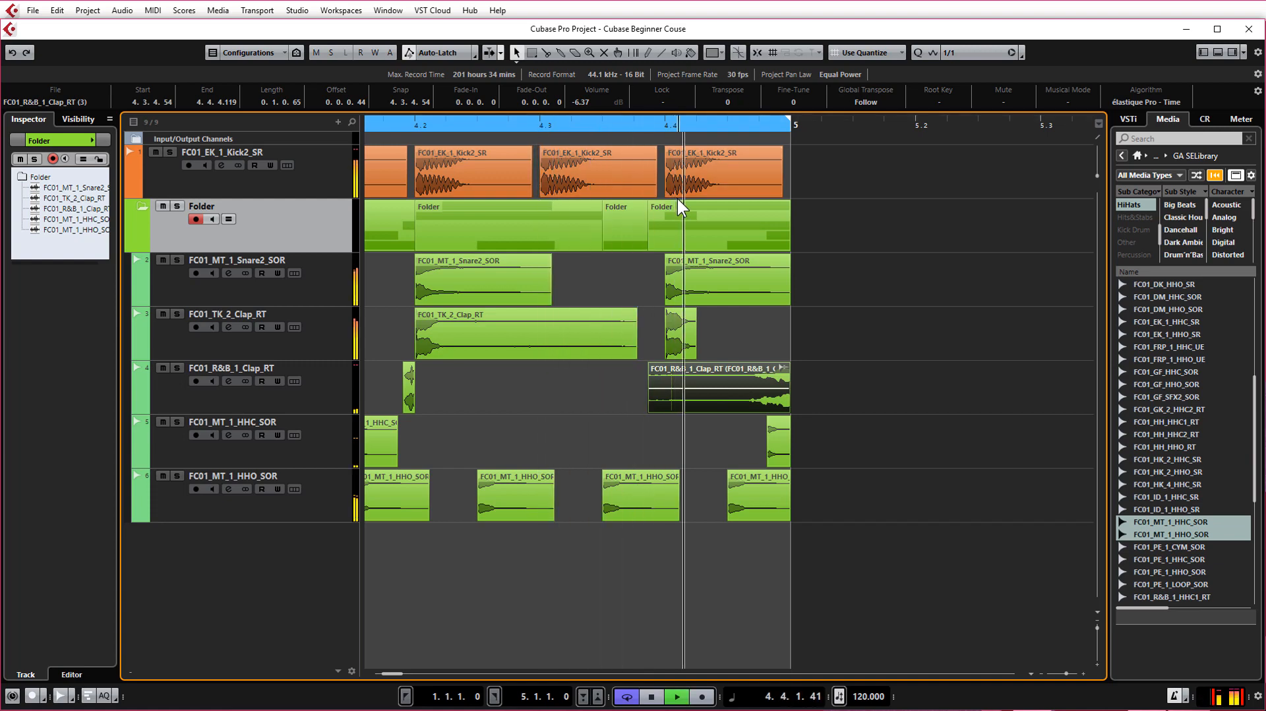
key(space)
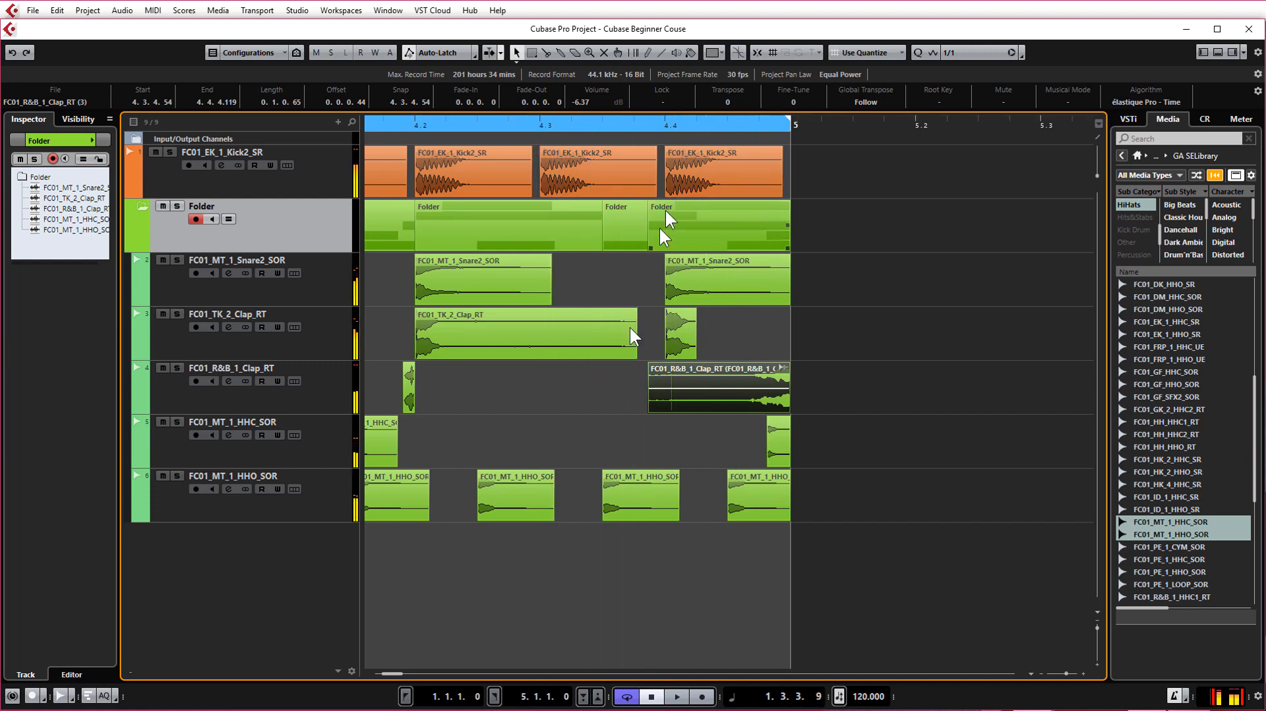
Fit the whole four-bar loop in view and collapse the folder track.
scroll(793, 395, down, 3)
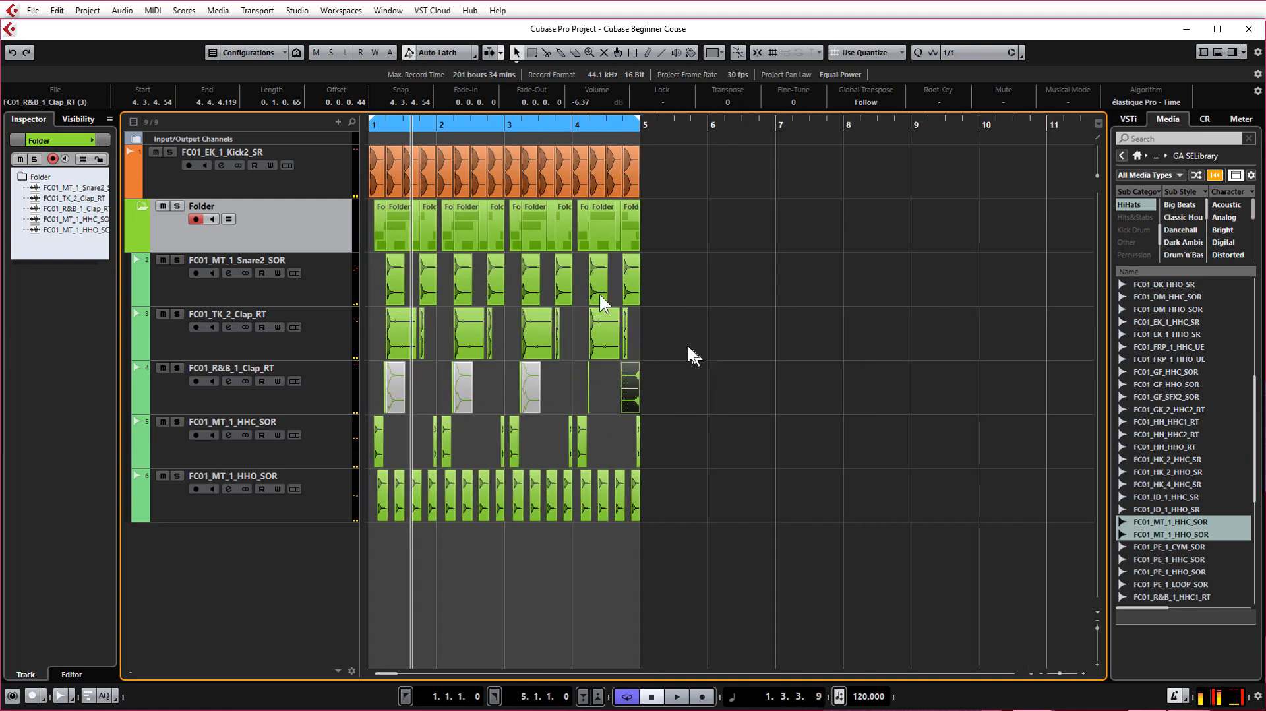
key(shift+f)
click(140, 206)
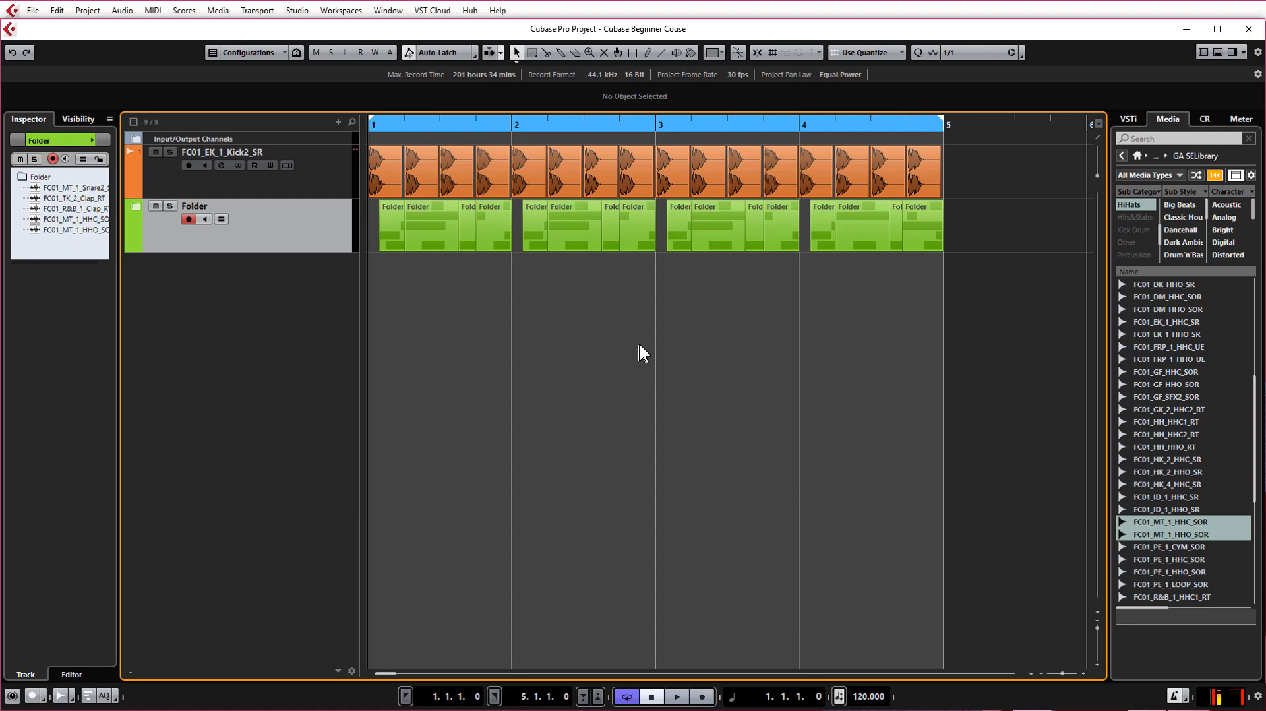
Audition further hi-hat samples and add FC01_TK_2_HHO_RT on a new track at the start of bar 1.
scroll(1167, 480, down, 5)
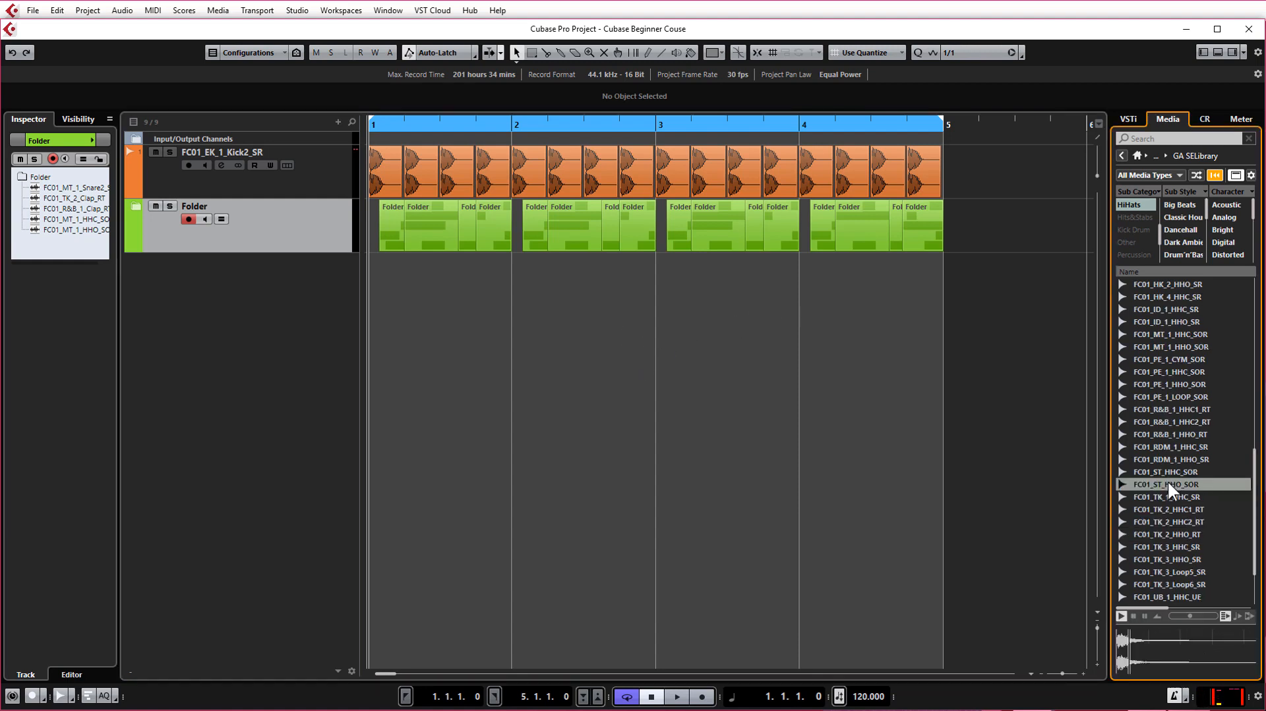
click(1167, 484)
click(1176, 534)
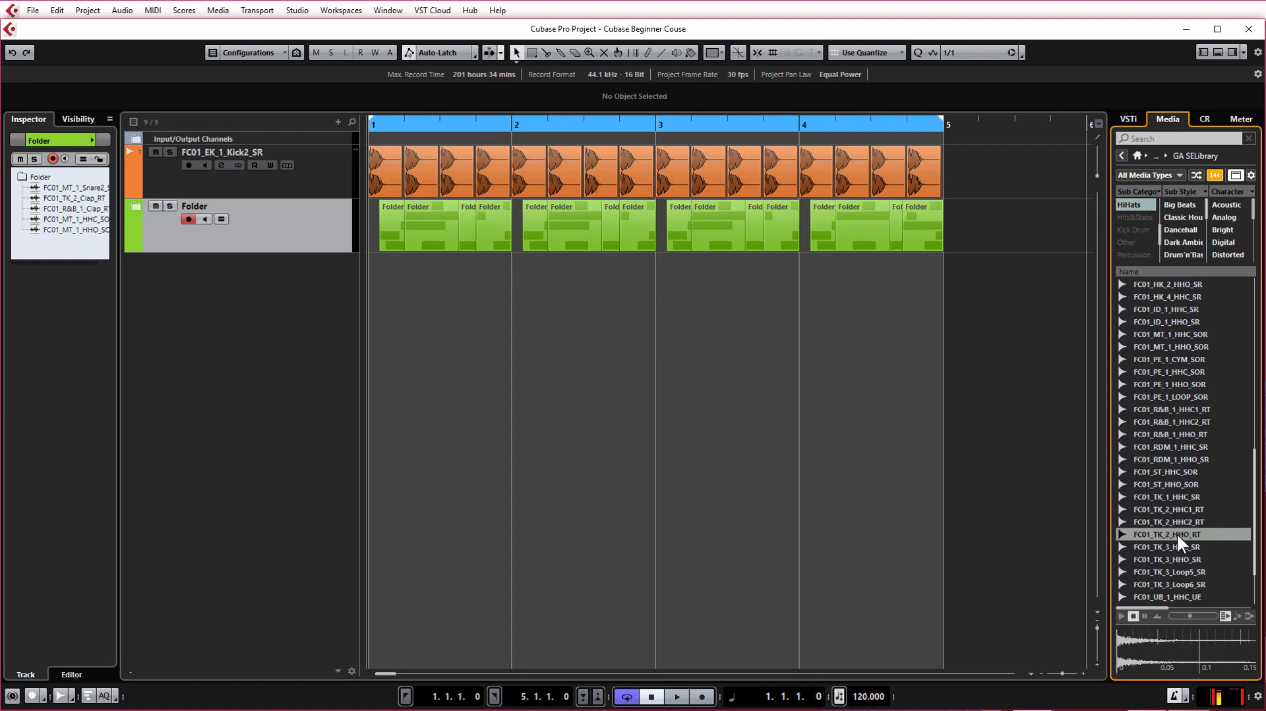
click(1124, 615)
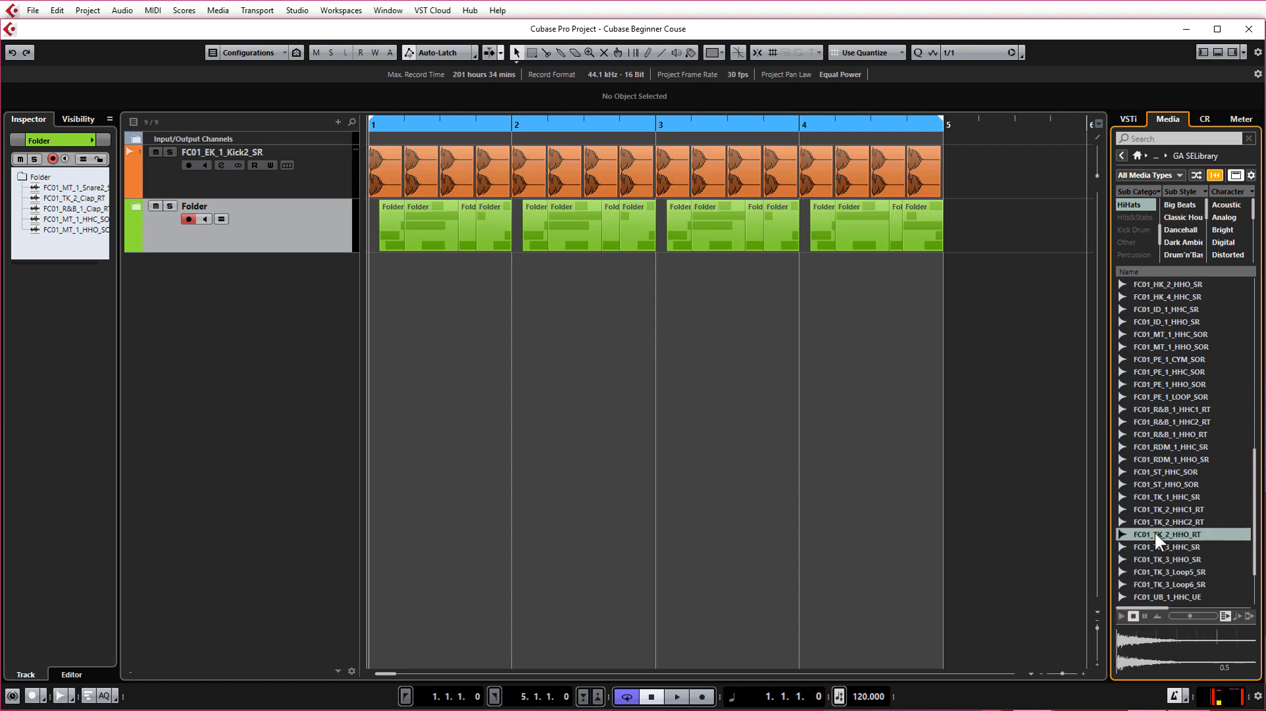
drag(1154, 532, 391, 288)
click(434, 276)
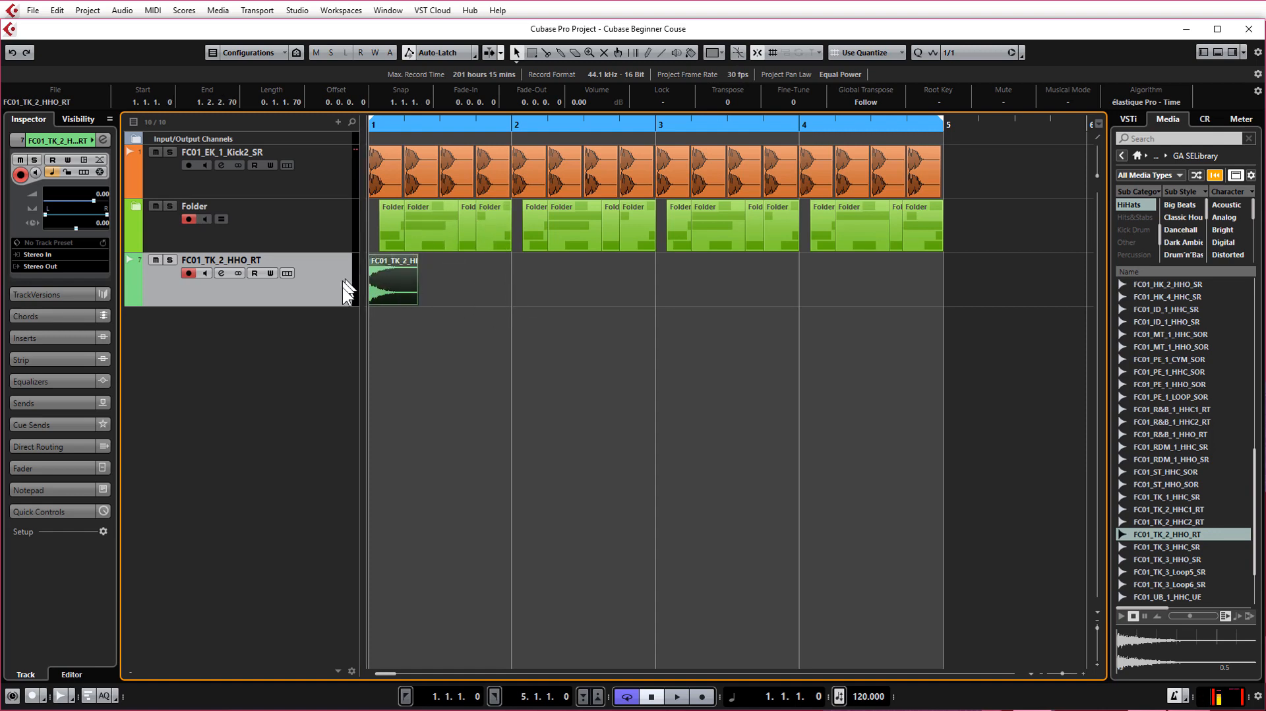
Set the quantize grid to 1/8 and move the new open hi-hat event to 1.1.3.0.
click(373, 284)
key(h)
key(h)
key(h)
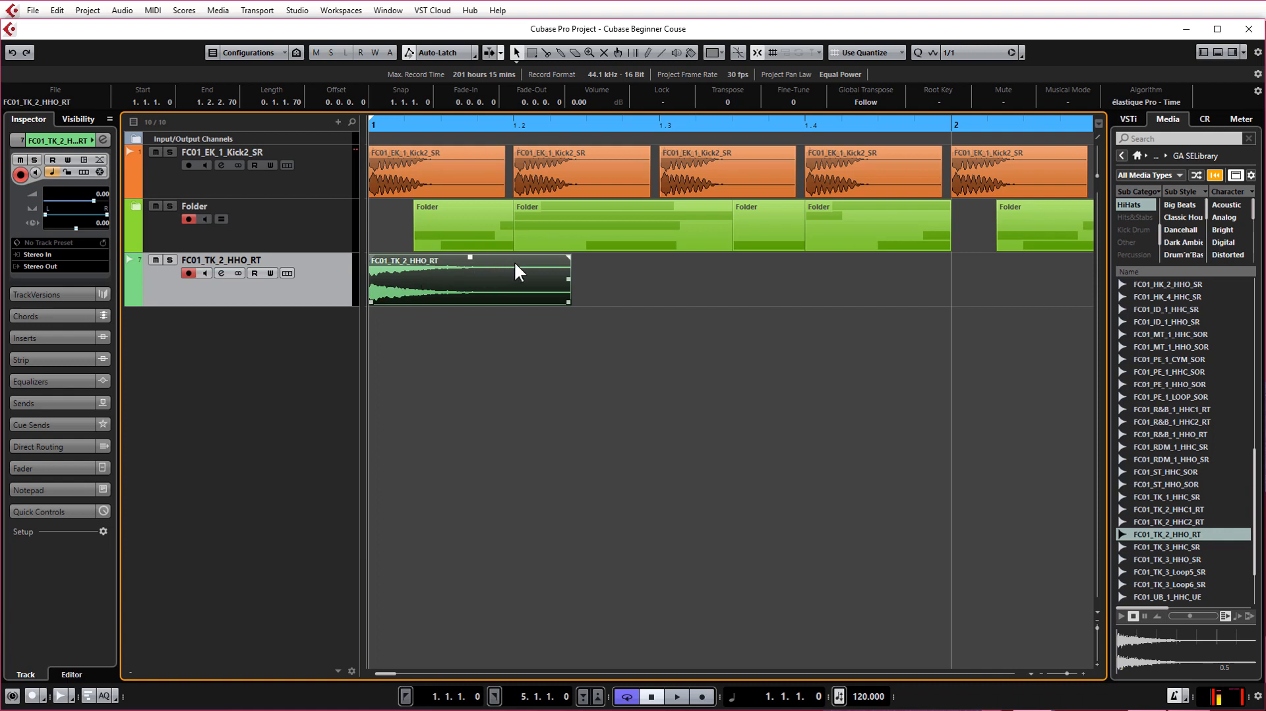
click(954, 55)
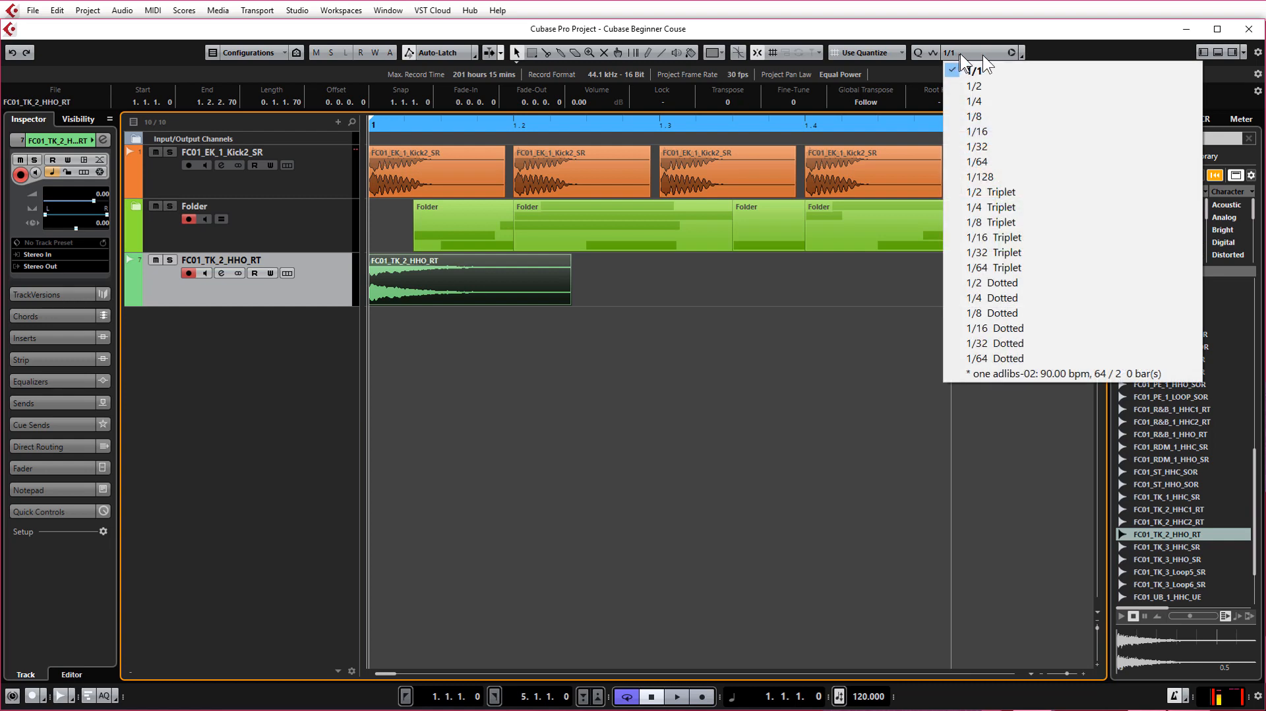
click(994, 113)
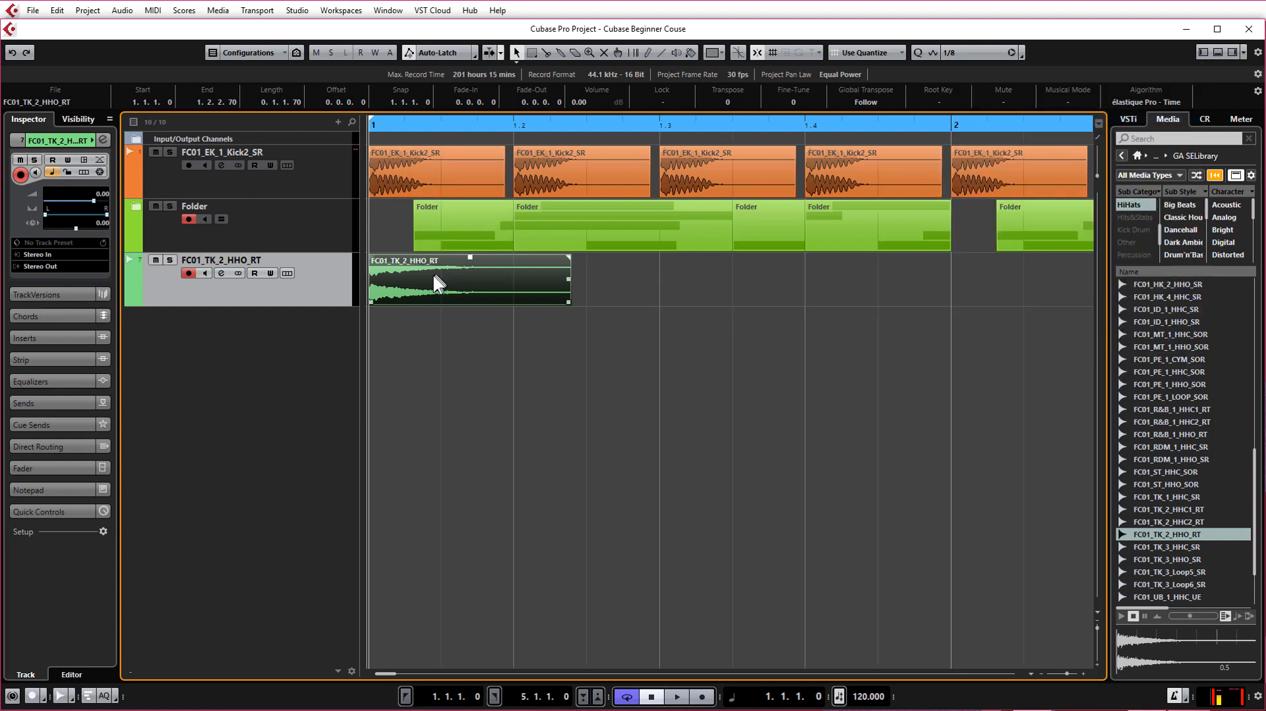
drag(434, 275, 501, 276)
Lower the new open hi-hat track's volume to -12.0 dB and play the loop to check it.
drag(371, 127, 290, 246)
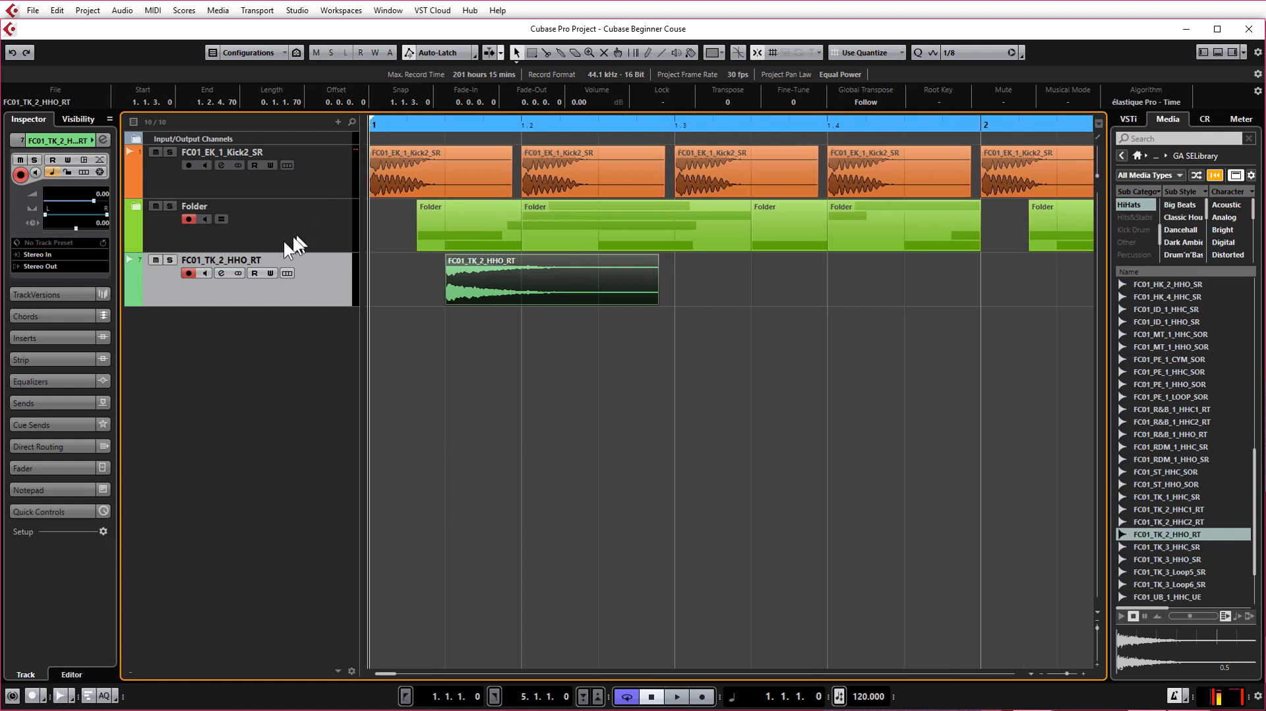
drag(91, 199, 73, 200)
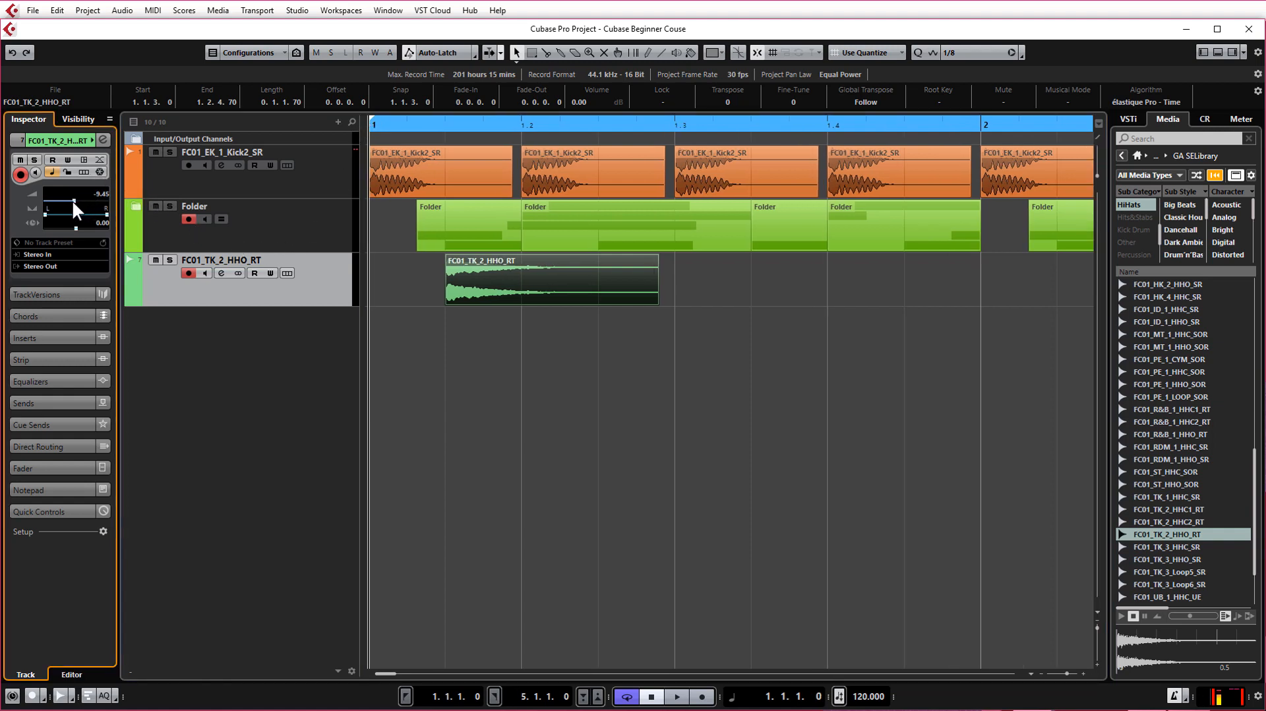
key(space)
click(630, 301)
key(space)
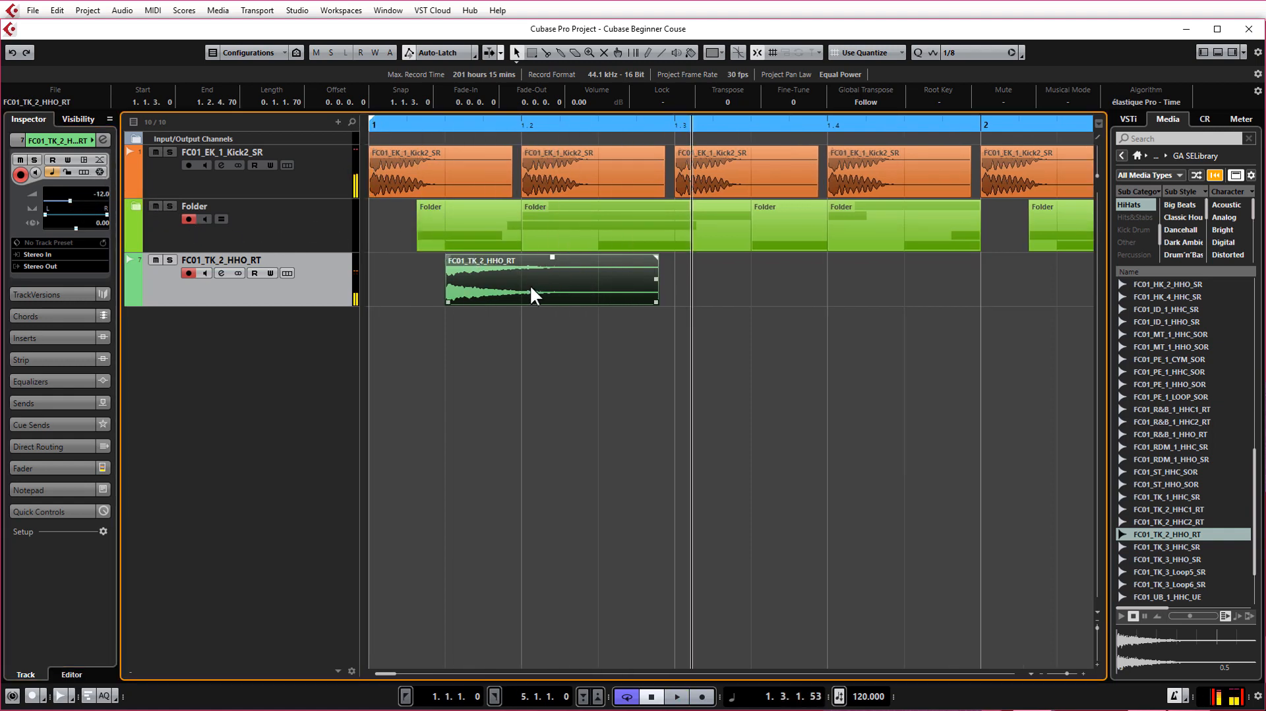
Try a copy of the open hi-hat event at 1.2.3.0, and delete the copy.
drag(530, 285, 613, 275)
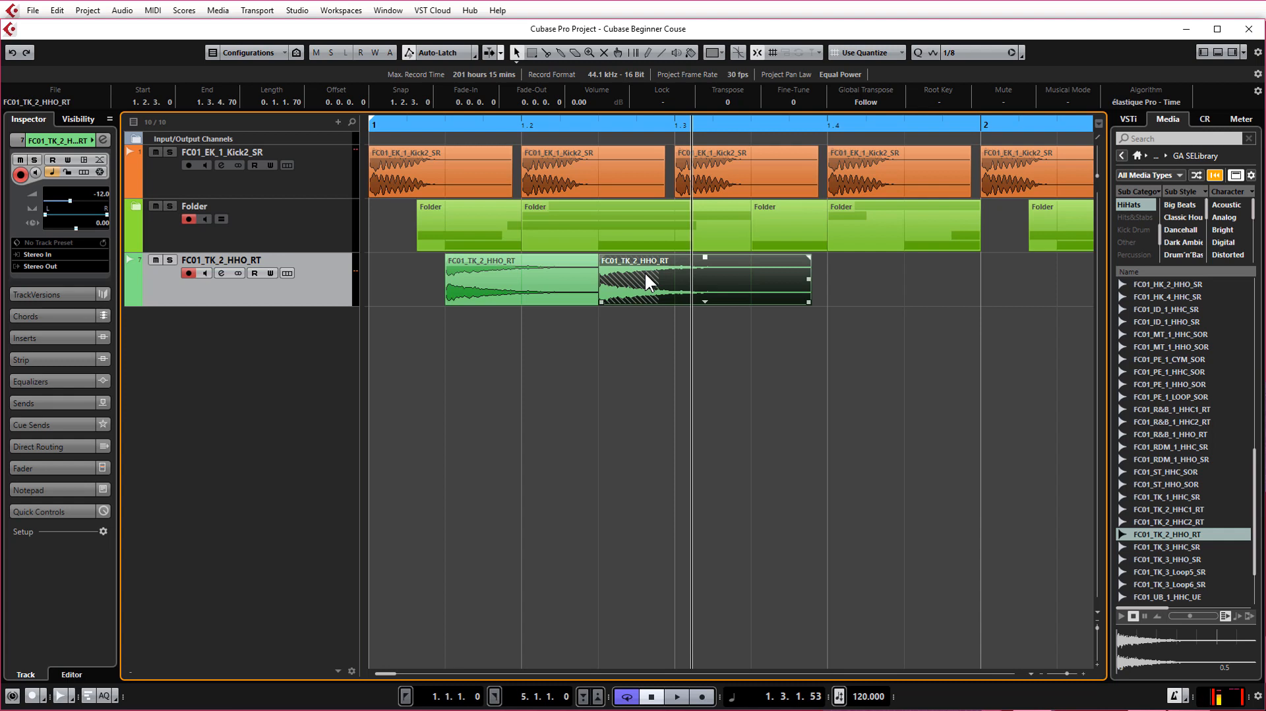
key(Delete)
click(609, 284)
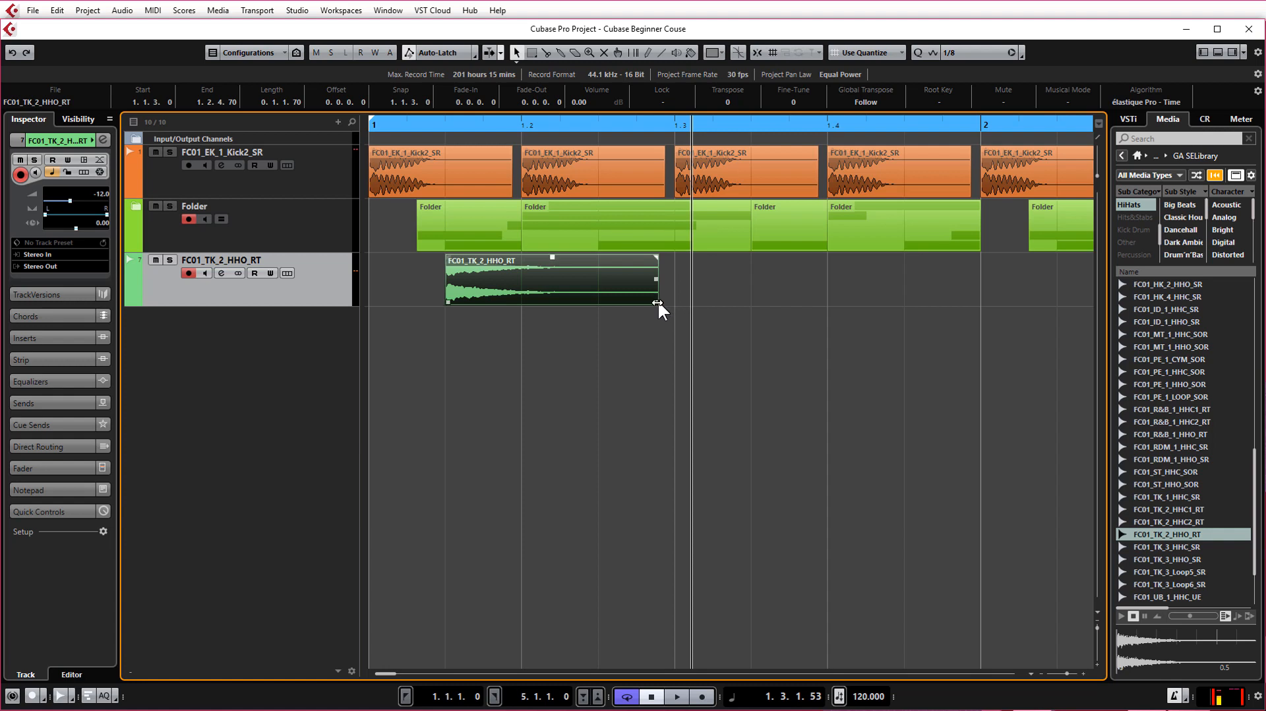
Shorten the open hi-hat event to a length of 0.0.2.100 and add a fade-out of 0.0.0.66 at its end.
drag(658, 302, 550, 303)
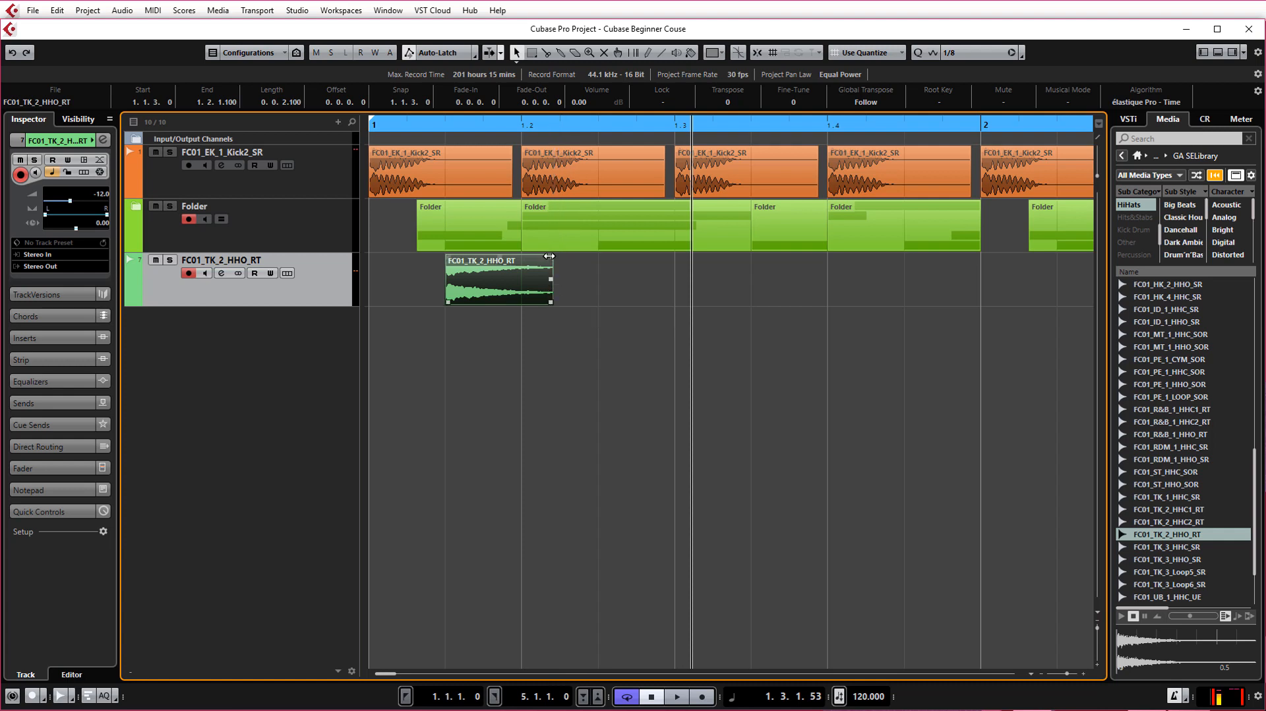
drag(549, 256, 533, 255)
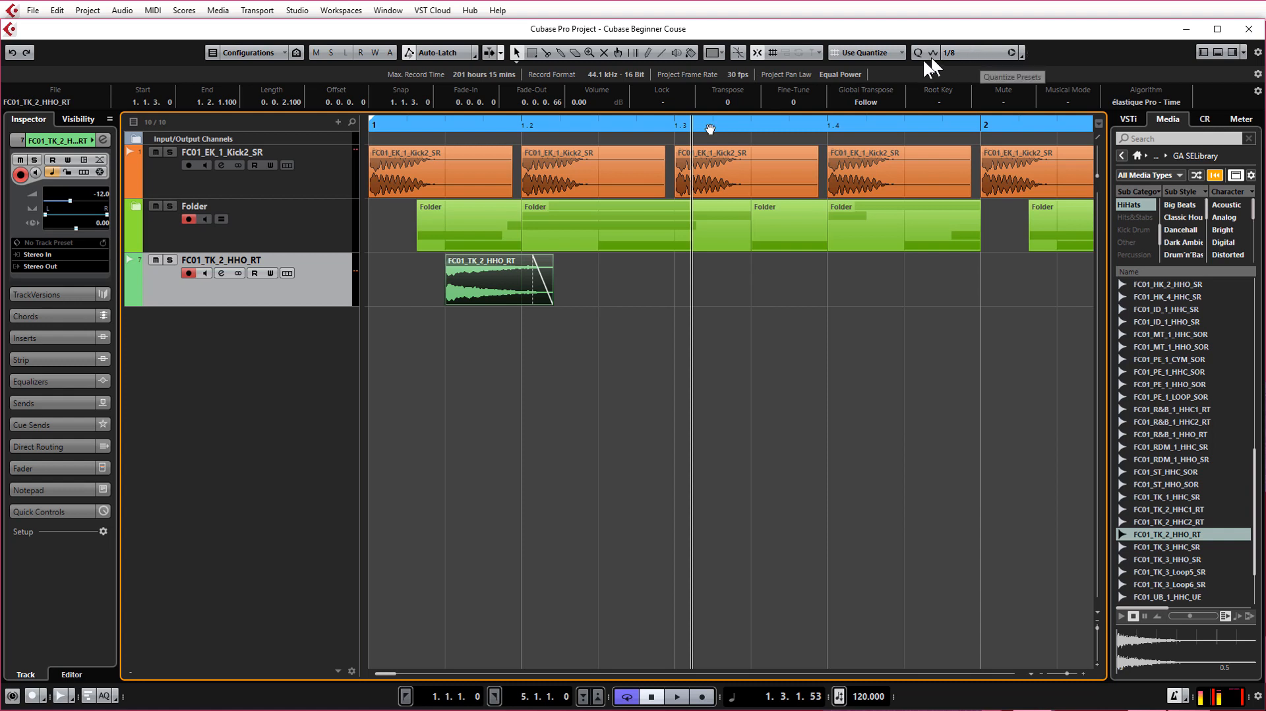
Copy the open hi-hat event to the remaining off-beats of bar 1 and repeat the pattern through bars 2 to 4.
drag(485, 289, 767, 294)
drag(767, 295, 918, 299)
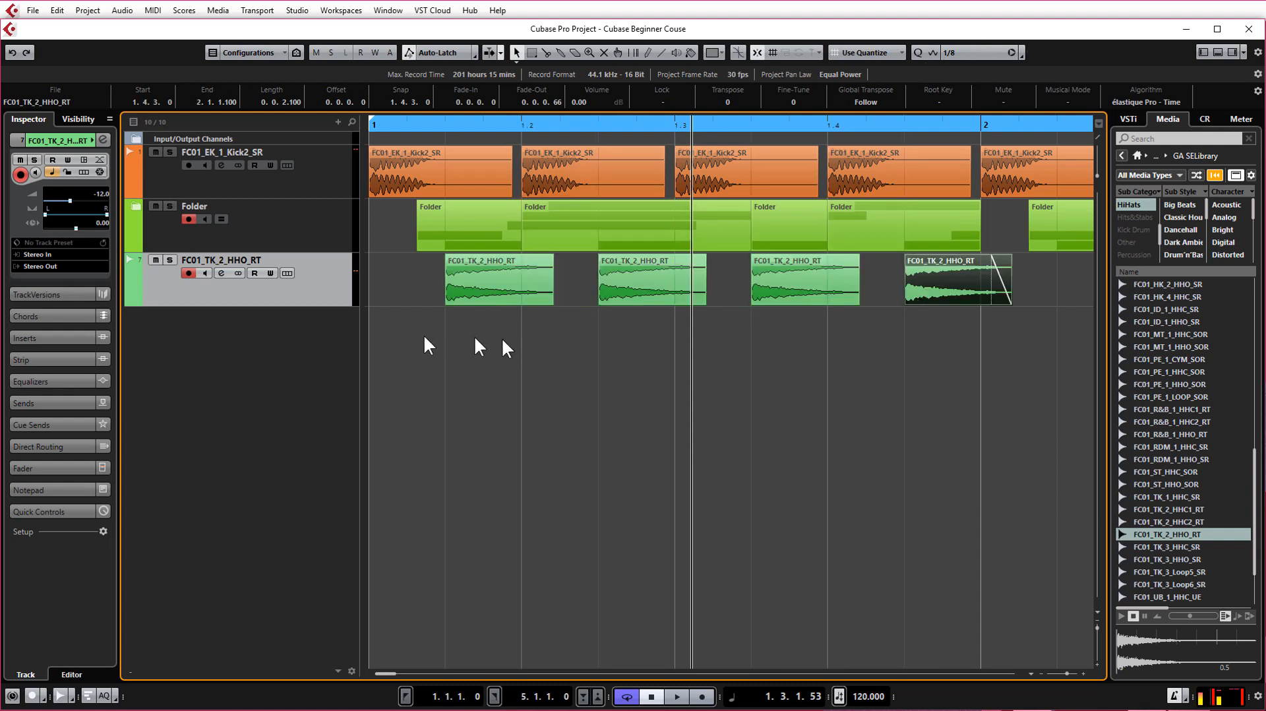
key(g)
key(g)
key(g)
key(g)
key(g)
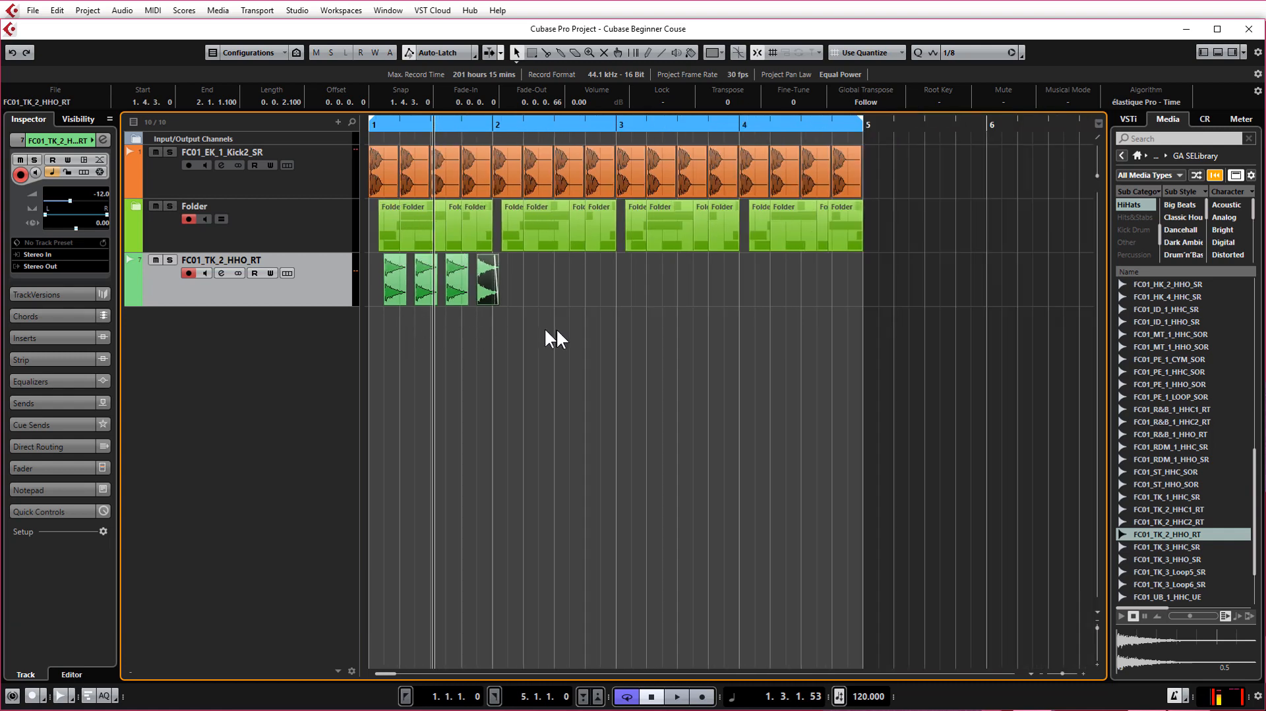
drag(558, 339, 522, 280)
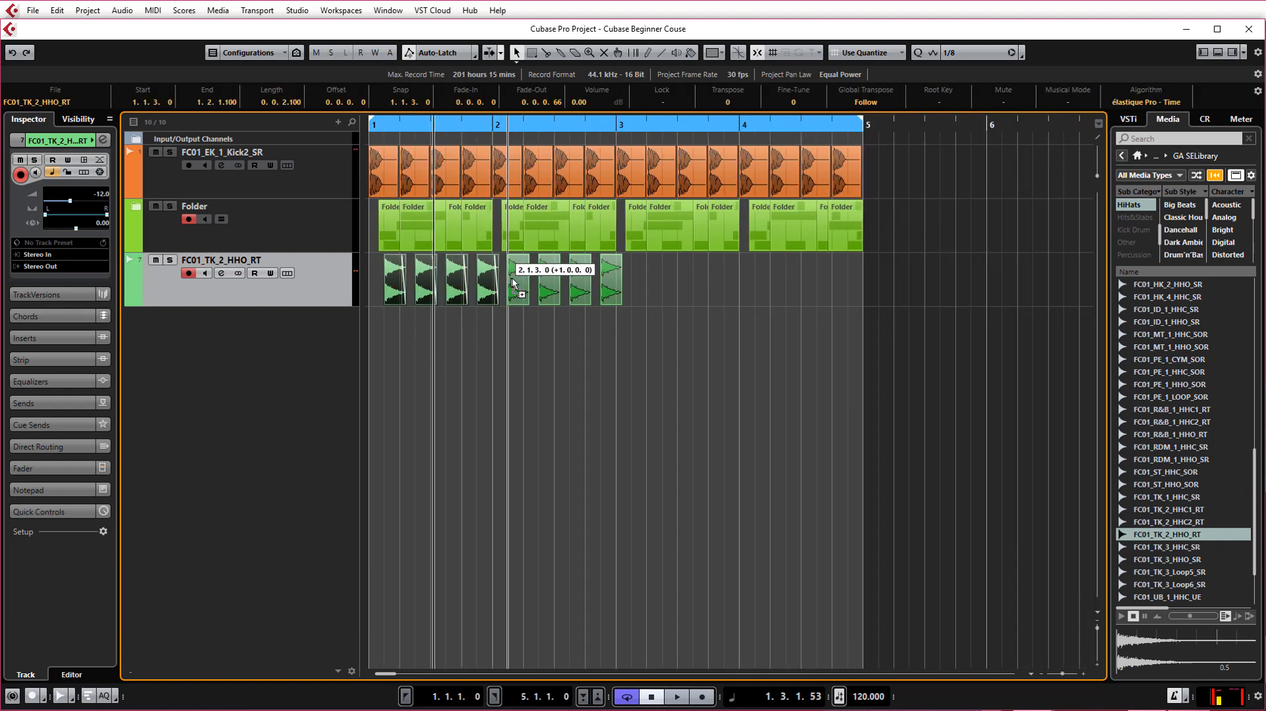
drag(723, 343, 637, 288)
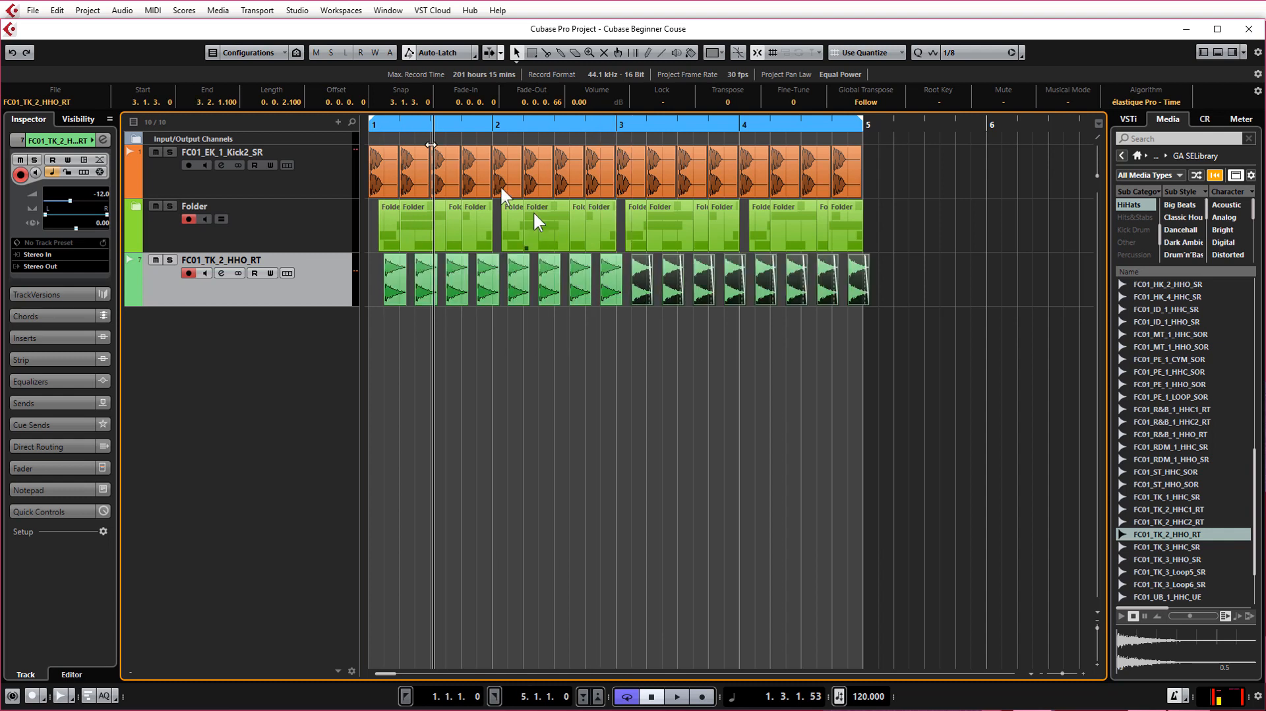
Play the loop from bar 1, lower the open hi-hat track's volume to -13.4 dB, and return the playhead to the start.
drag(378, 123, 363, 124)
key(space)
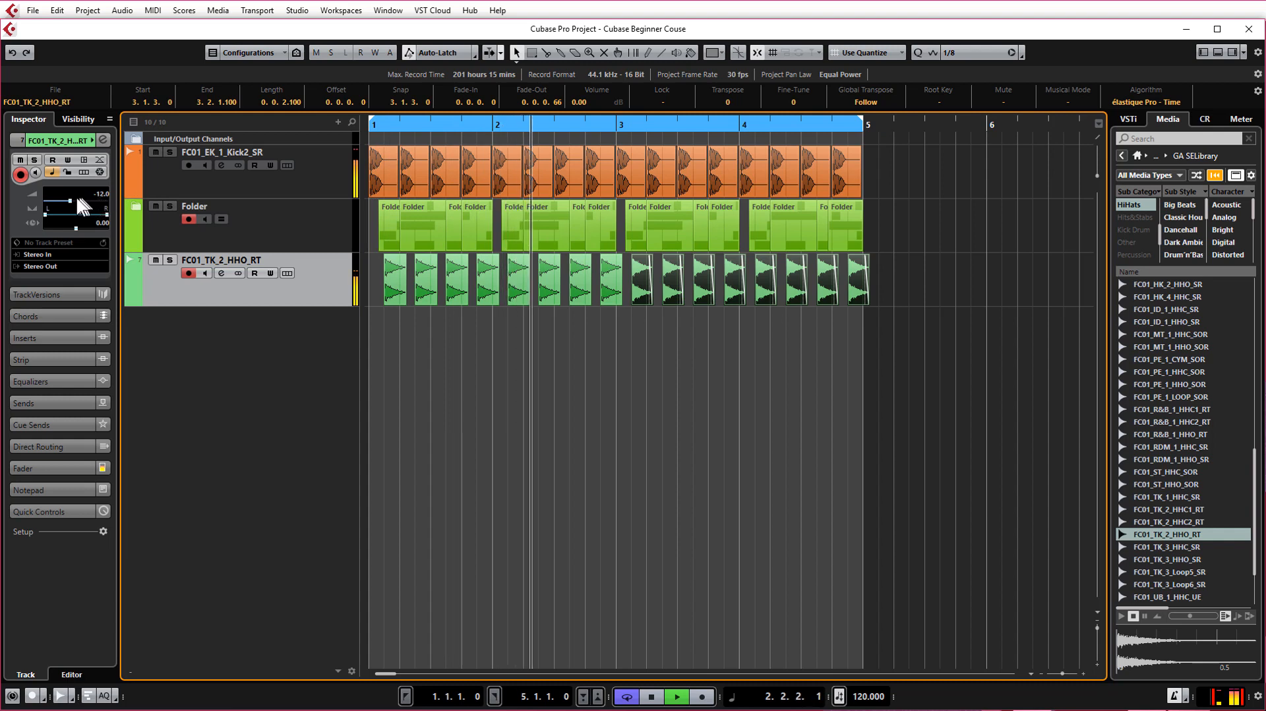
drag(70, 198, 68, 198)
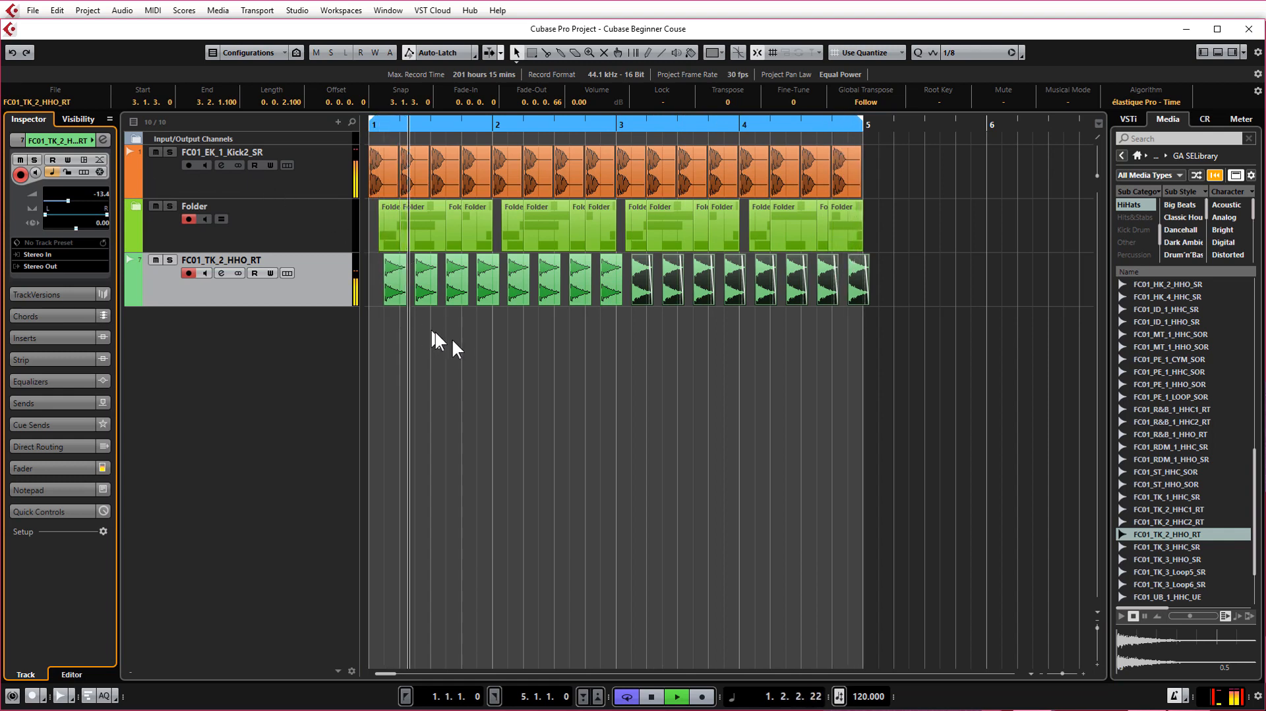
key(space)
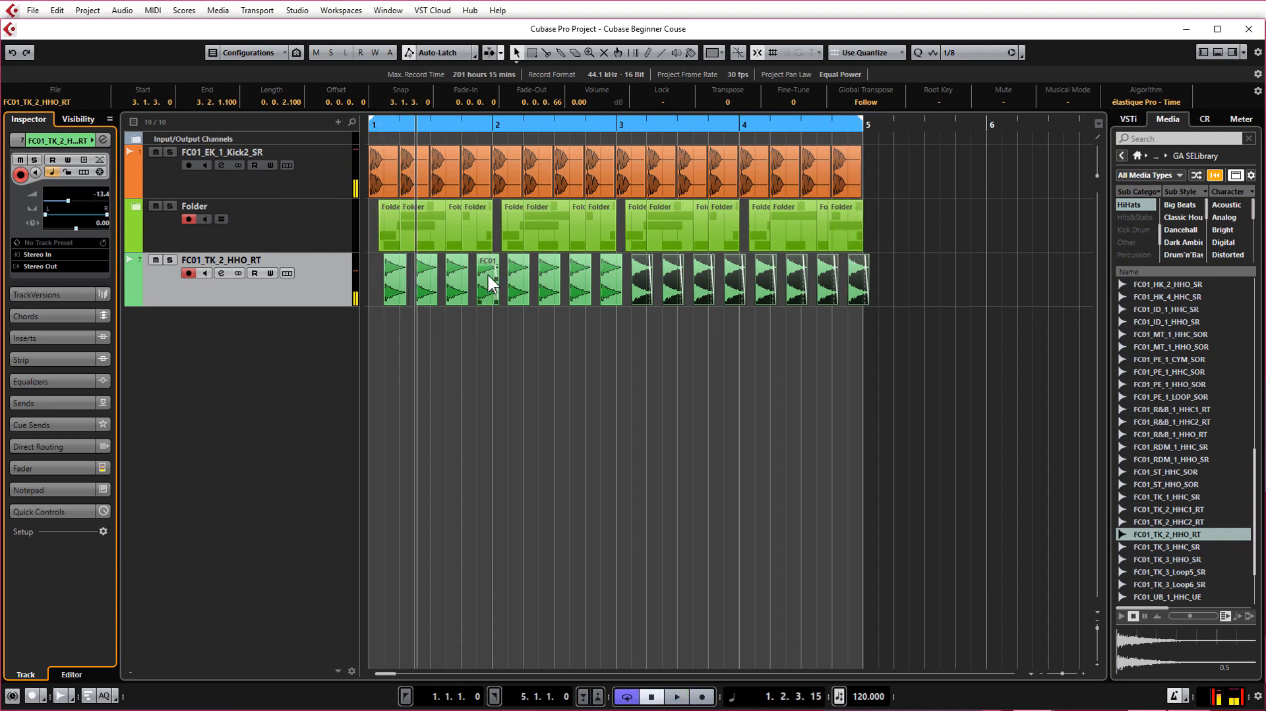
click(368, 124)
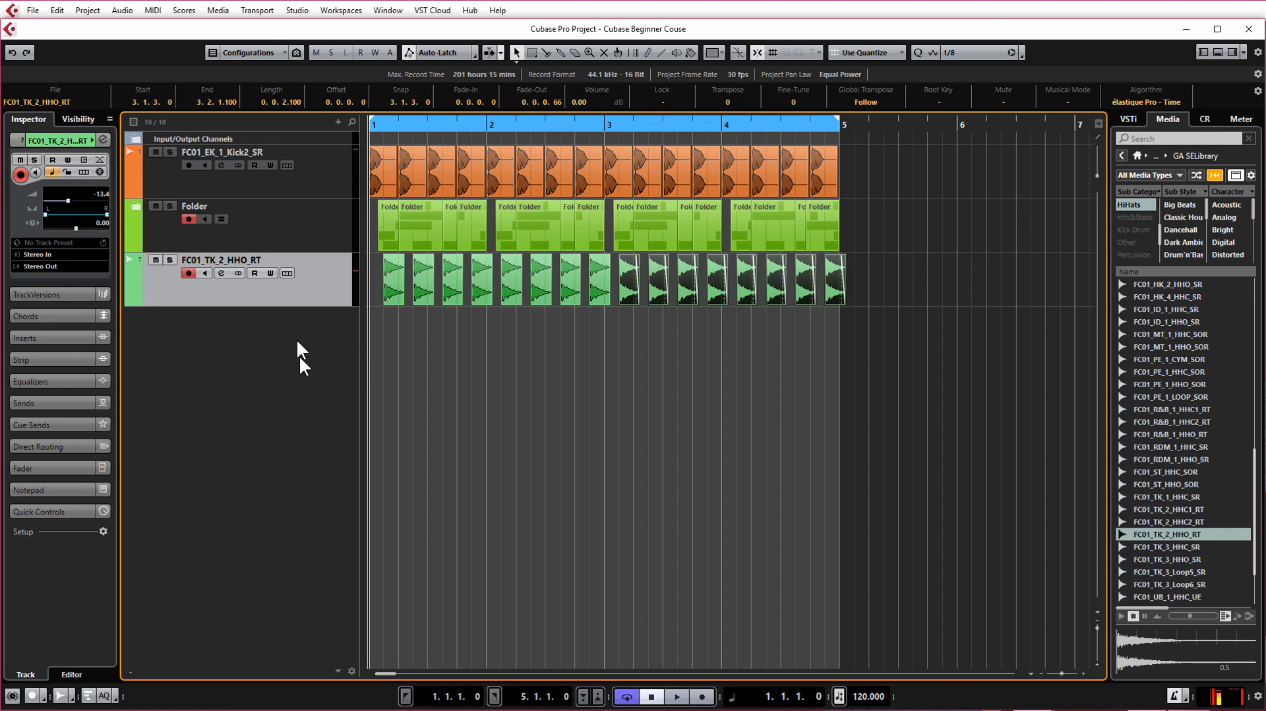
Save the project as Cubase Beginner Couse.cpr in the Beginner folder.
click(32, 10)
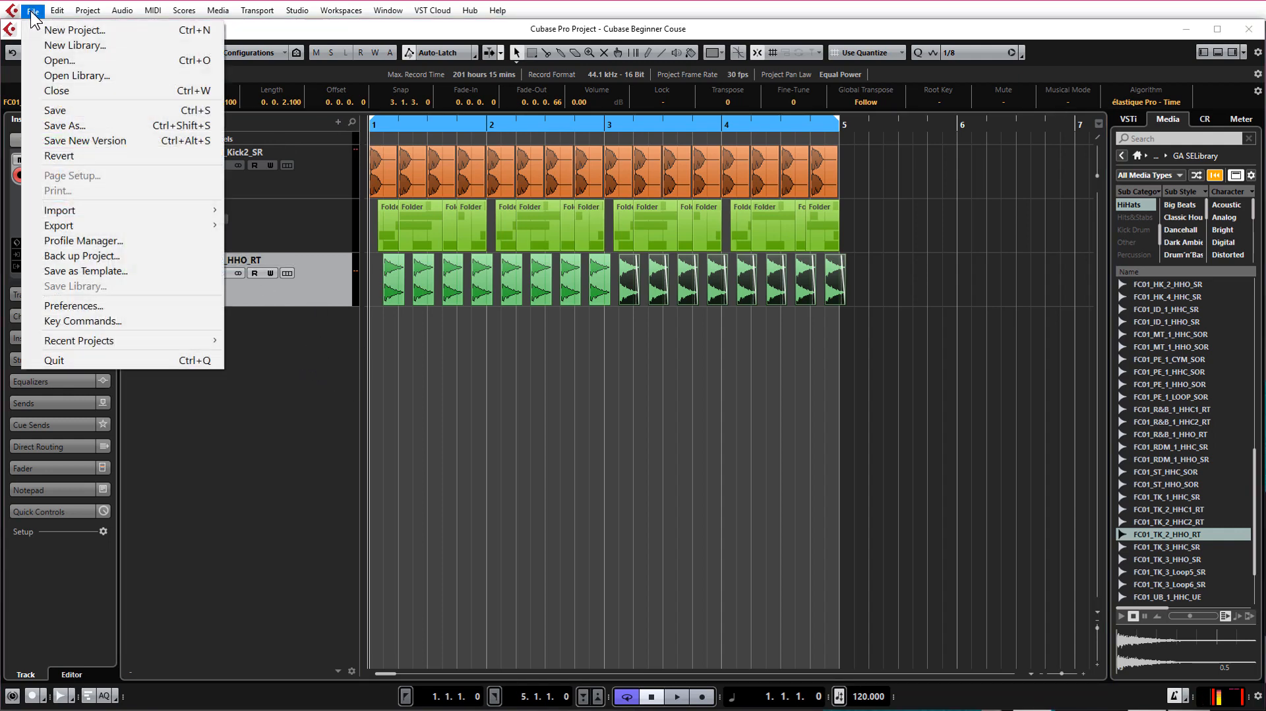
click(70, 126)
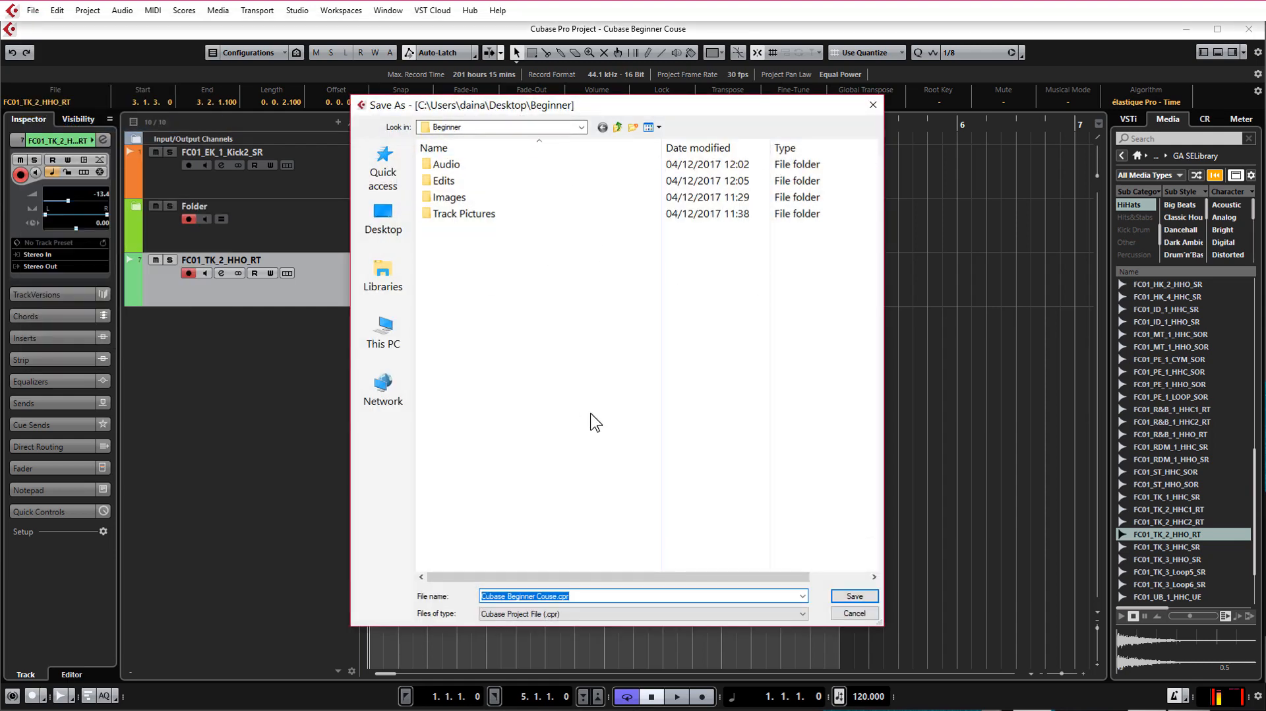
click(579, 597)
click(855, 597)
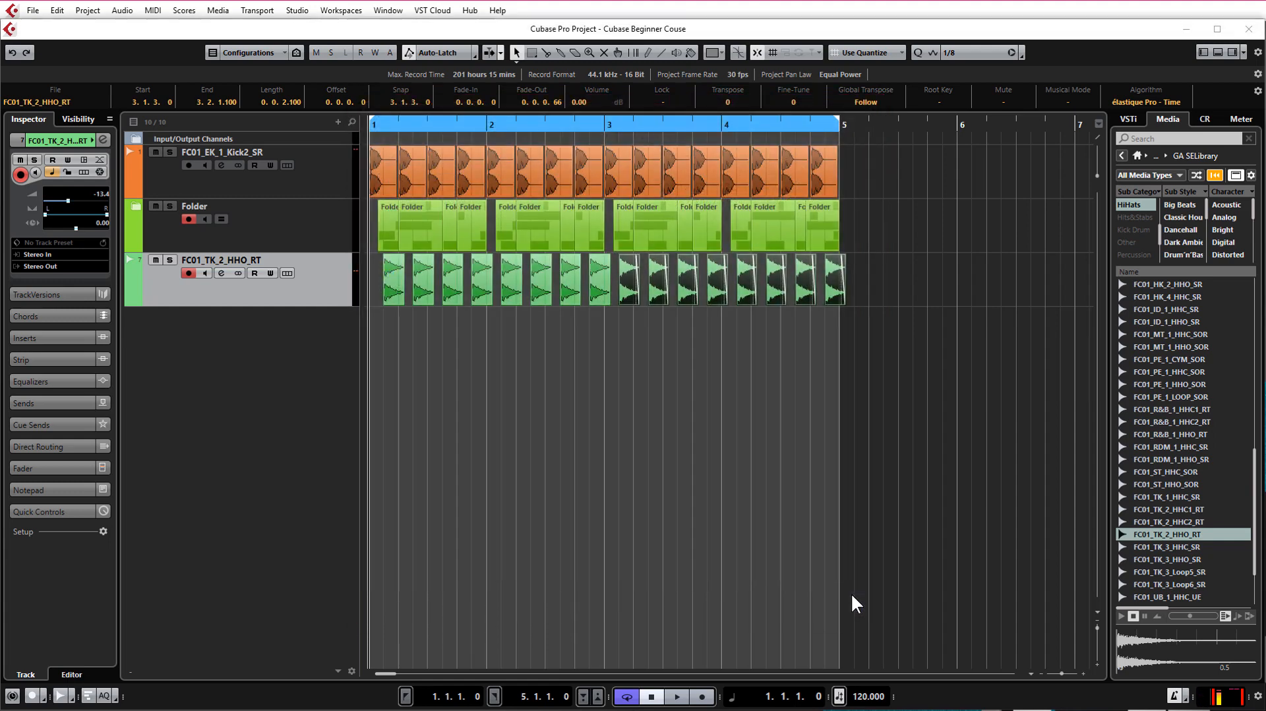